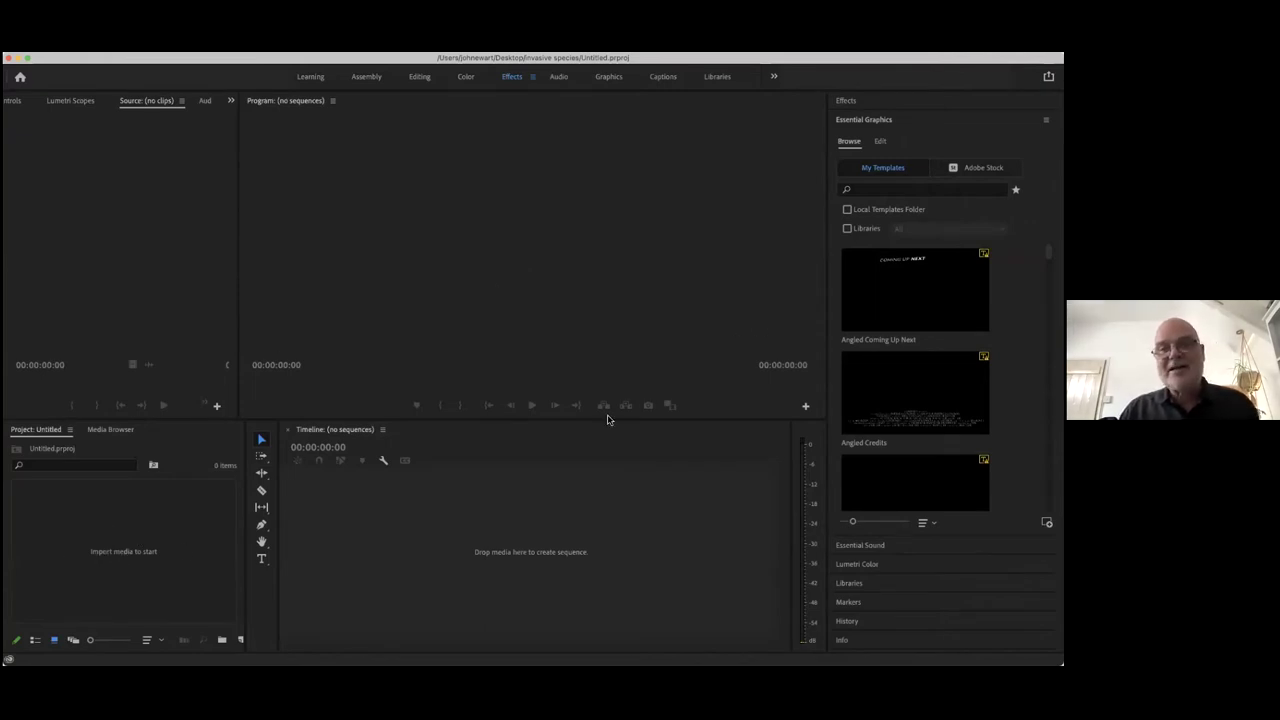
# Import the clips IMG_0340.MOV to IMG_0343.MOV from the Waun Mawn folder into the project
pyautogui.click(113, 532)
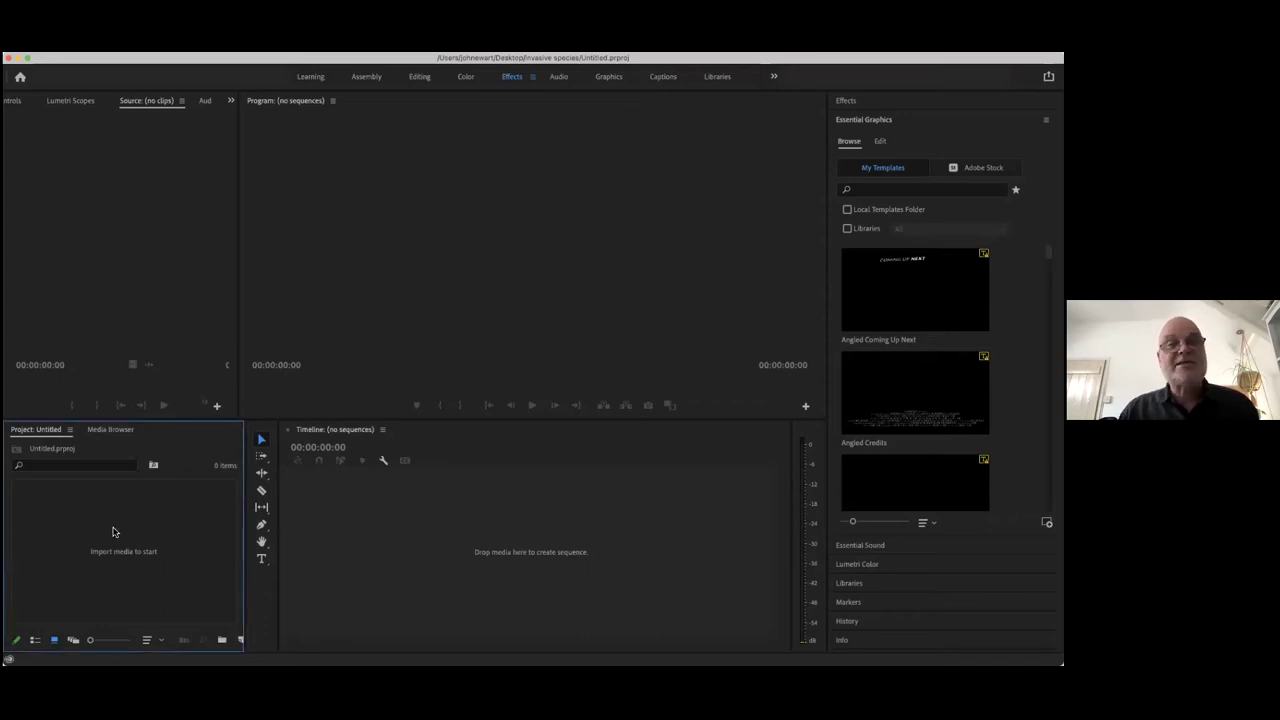
pyautogui.doubleClick(113, 532)
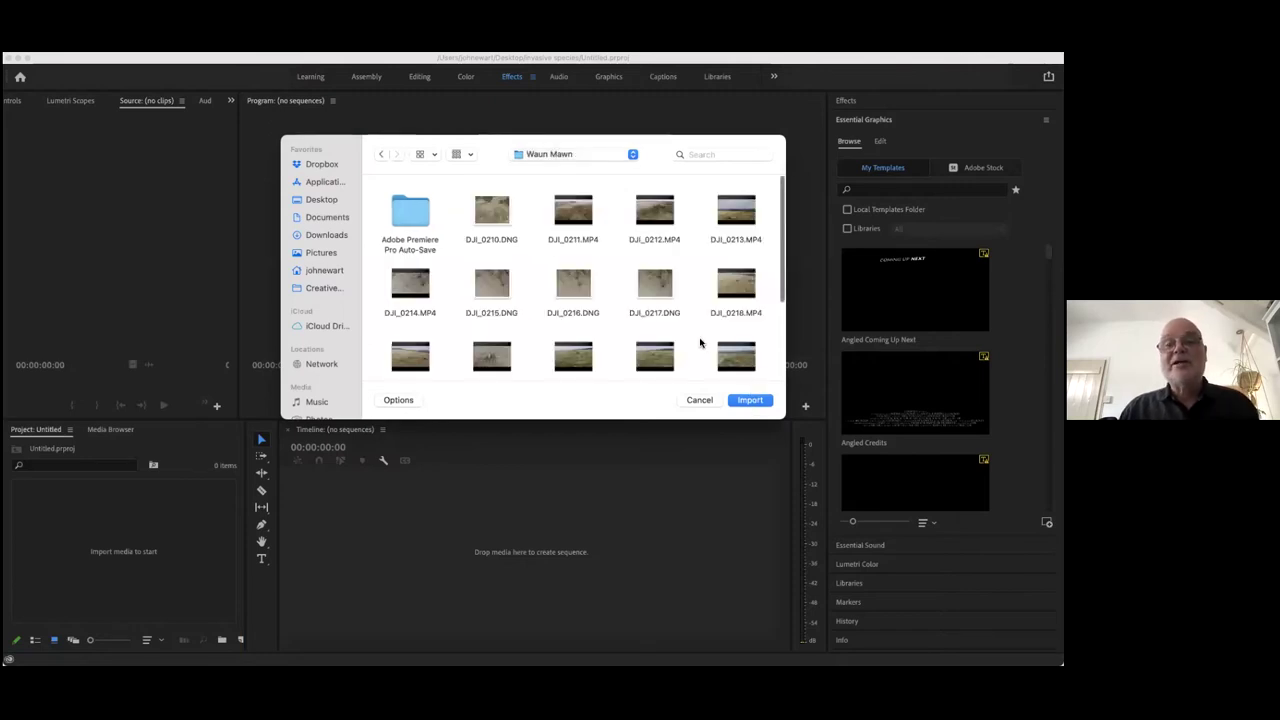
pyautogui.scroll(-3, 700, 343)
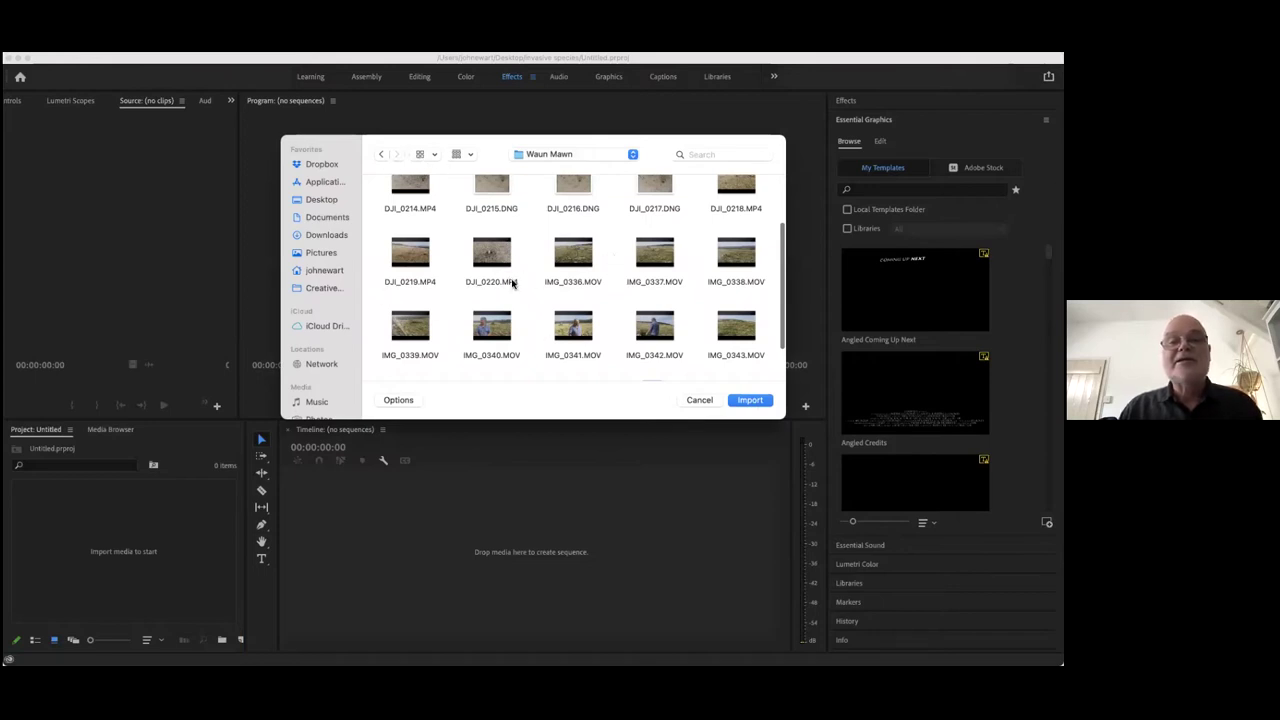
pyautogui.moveTo(465, 317); pyautogui.dragTo(737, 326)
pyautogui.click(750, 400)
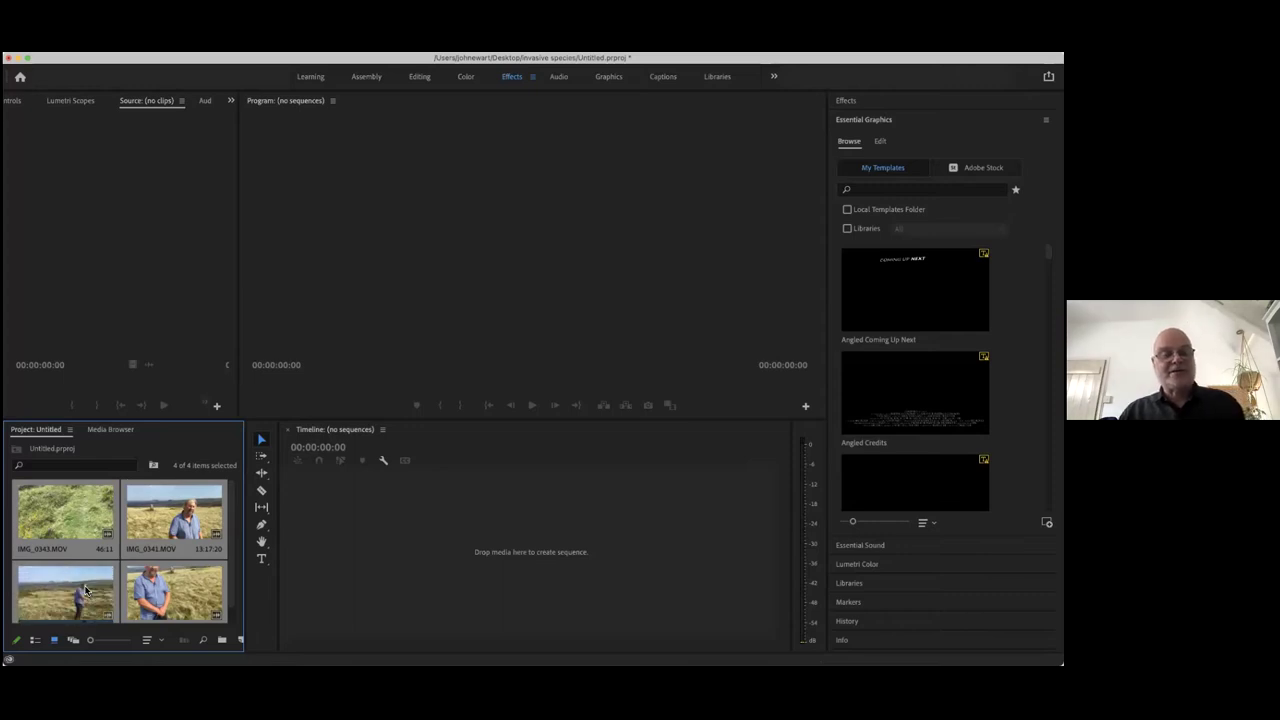
# Open IMG_0341.MOV in the source monitor and preview its first seconds from the beginning
pyautogui.doubleClick(152, 516)
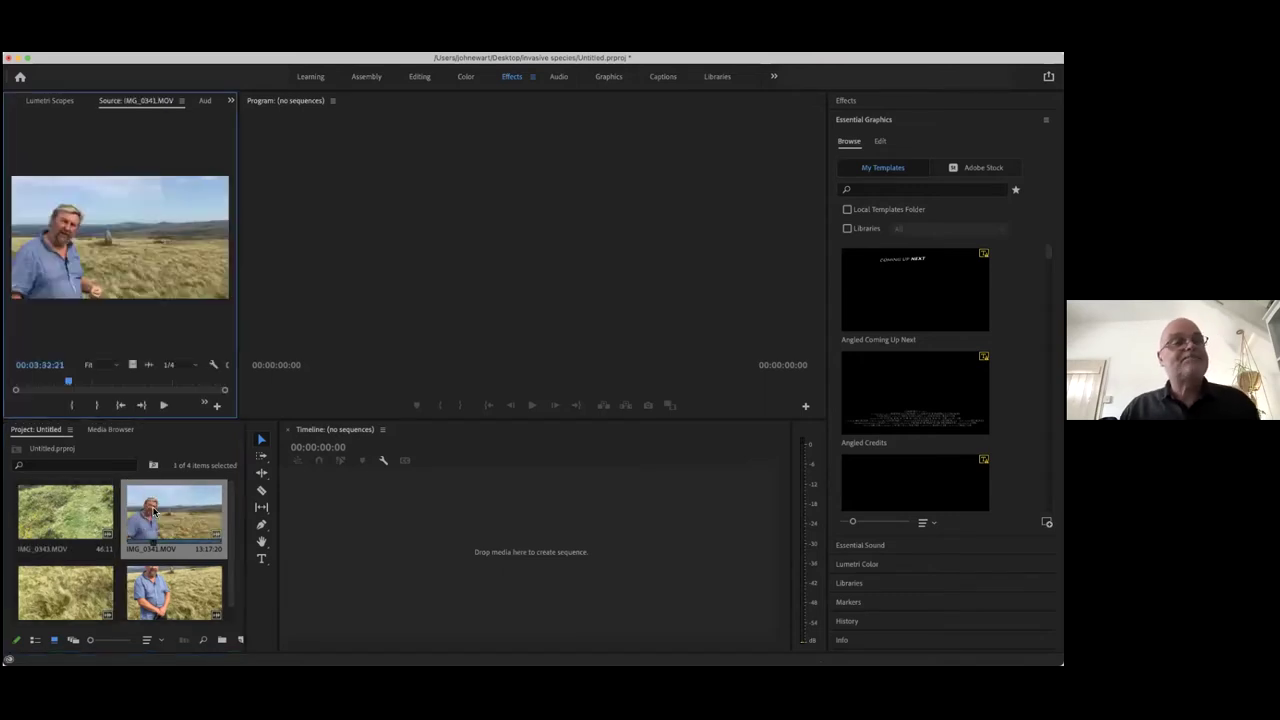
pyautogui.moveTo(62, 385); pyautogui.dragTo(10, 390)
pyautogui.click(164, 405)
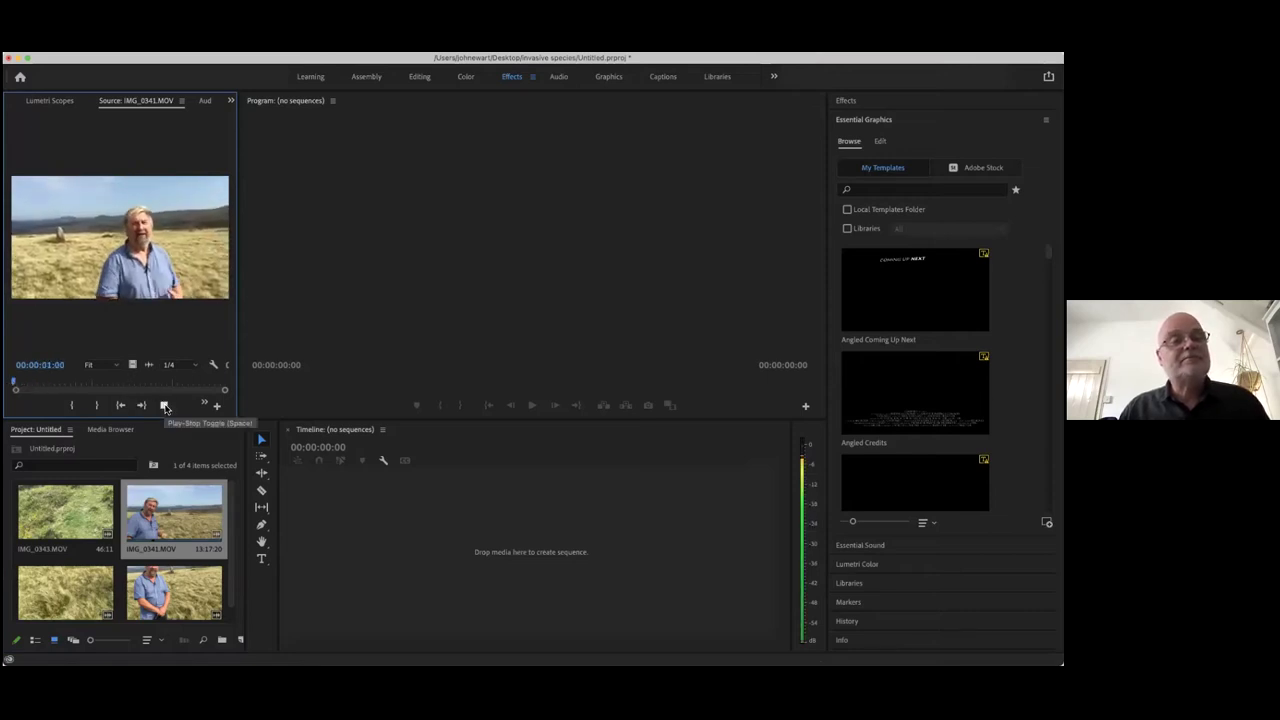
pyautogui.click(164, 405)
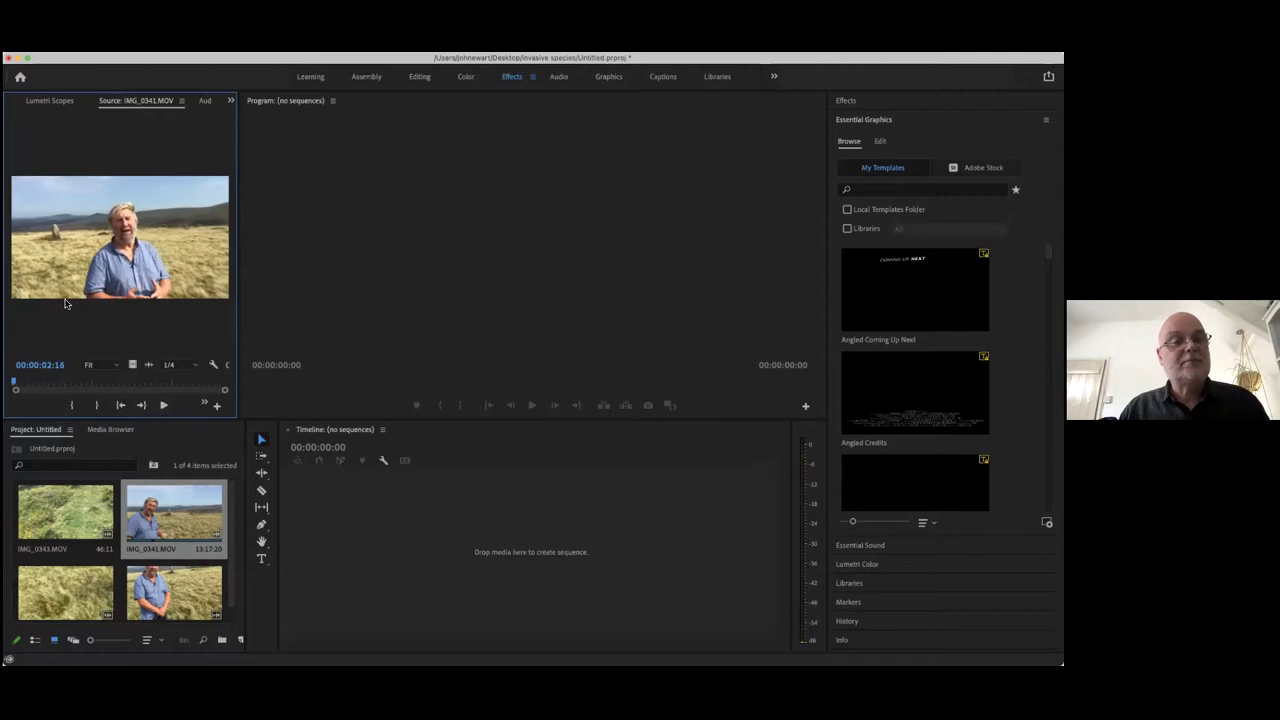
# Mark IMG_0340.MOV's in point at 00:00:14:08 and place the trimmed clip in the timeline as a new sequence
pyautogui.doubleClick(168, 596)
pyautogui.moveTo(103, 386); pyautogui.dragTo(12, 382)
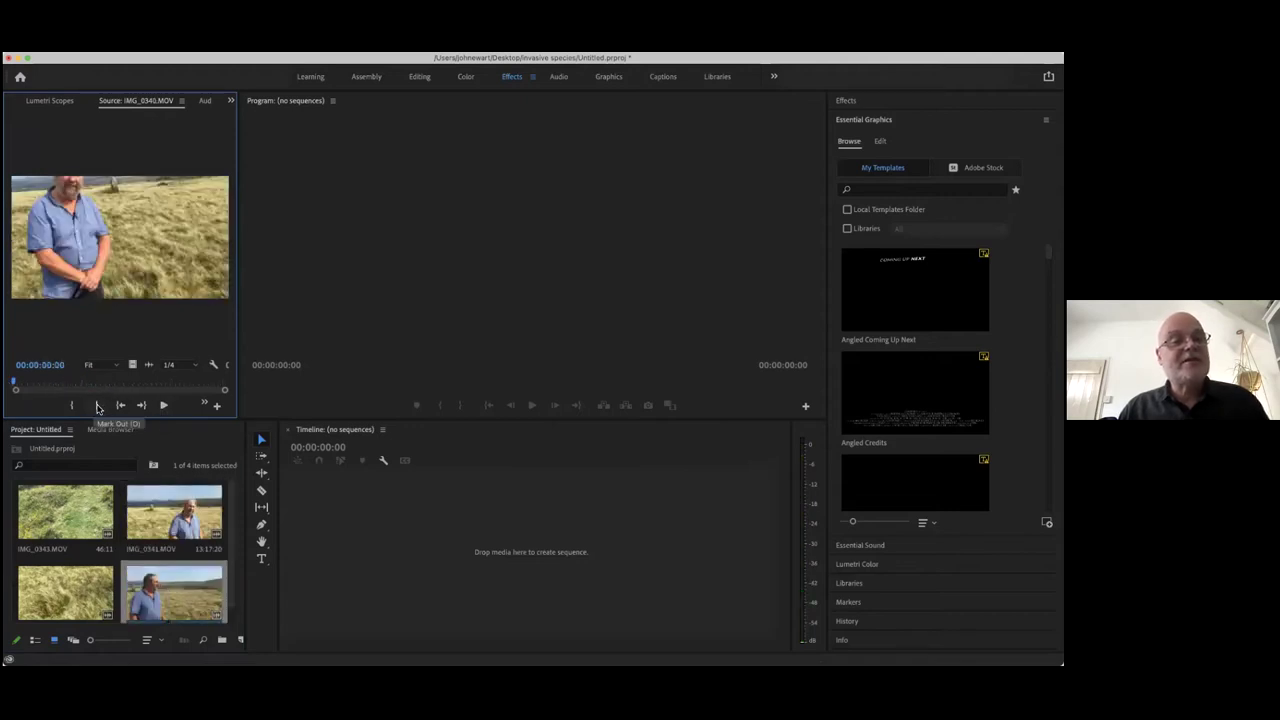
pyautogui.click(164, 405)
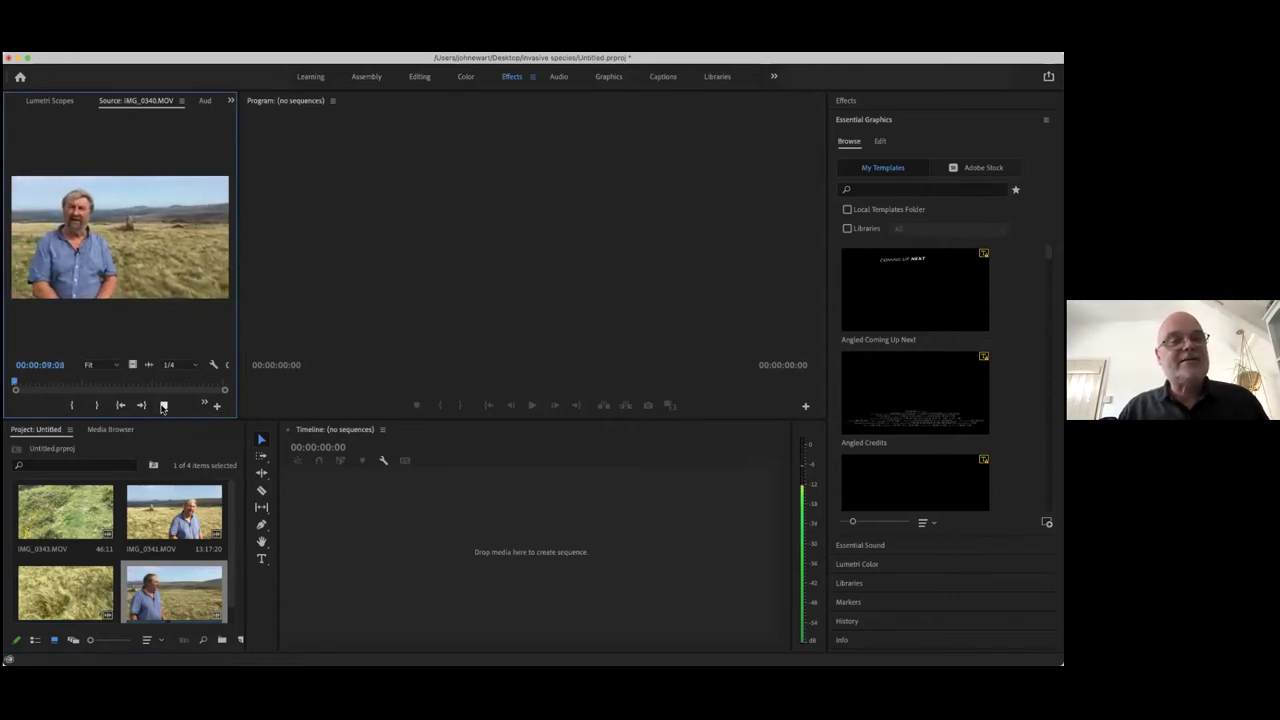
pyautogui.click(163, 406)
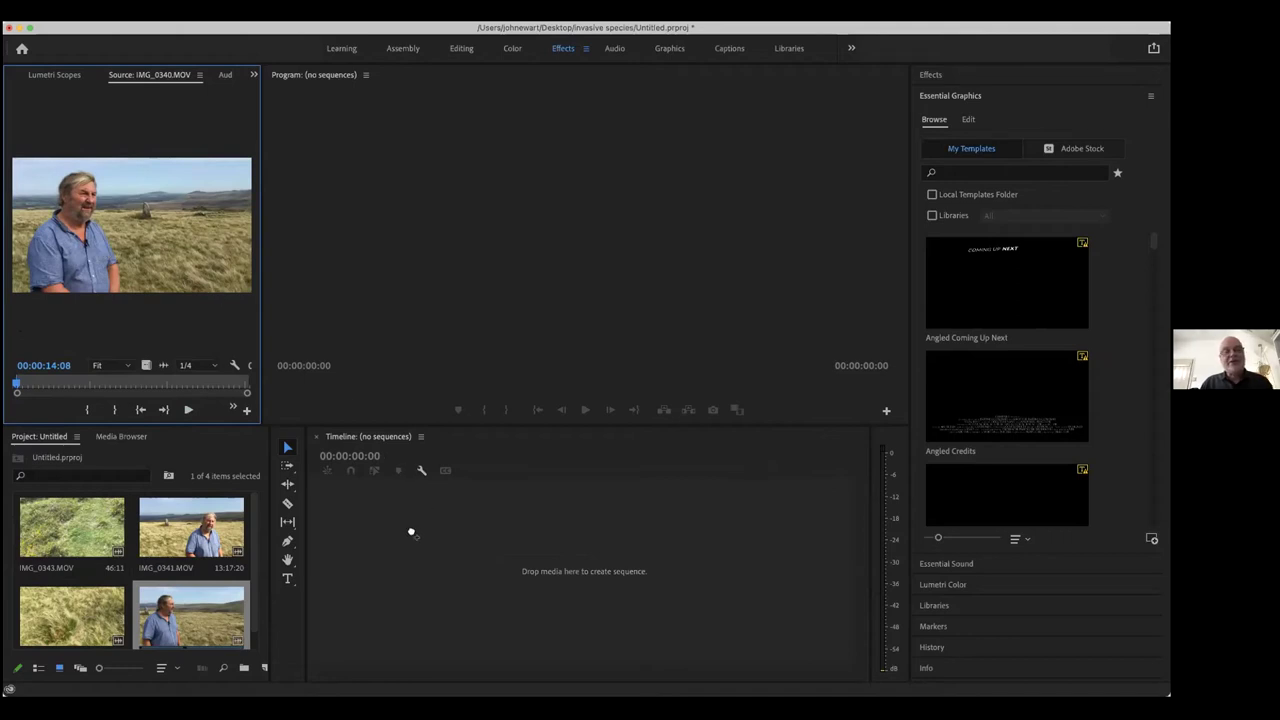
pyautogui.moveTo(410, 534); pyautogui.dragTo(410, 534)
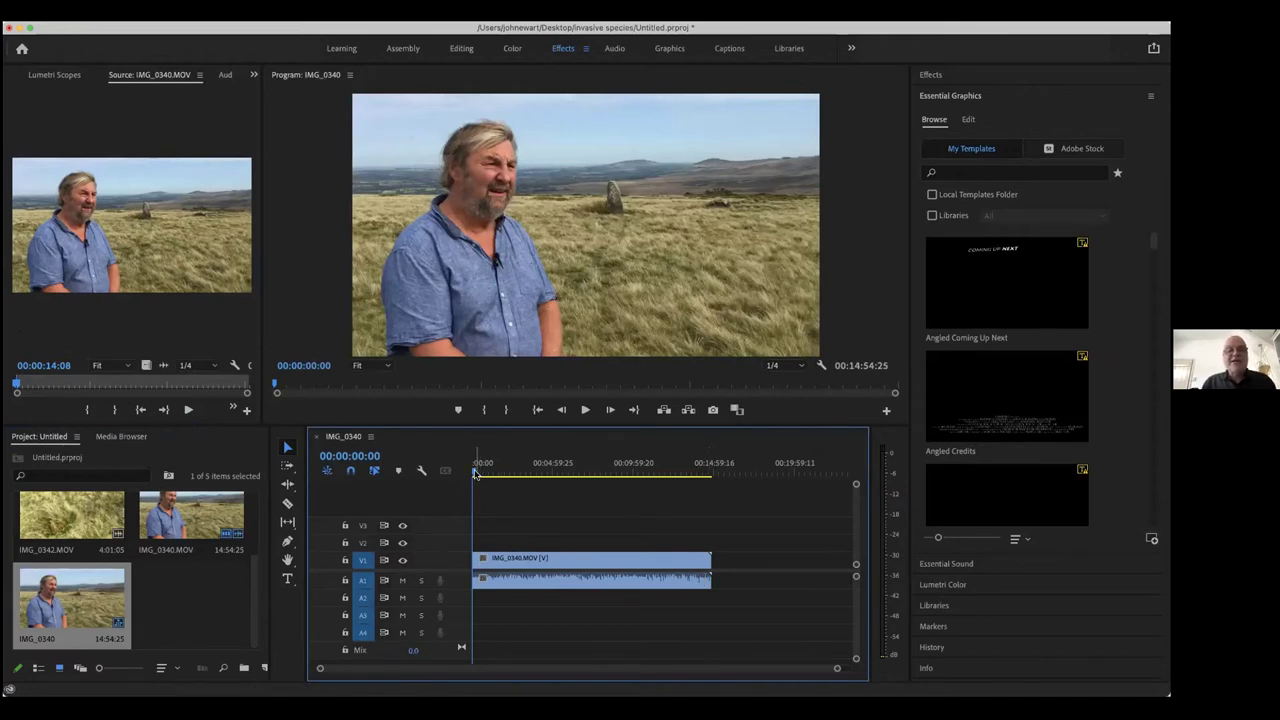
# Play the sequence's opening with the timeline zoomed in on the waveform, and return the playhead to 00:00:17:13
pyautogui.click(585, 410)
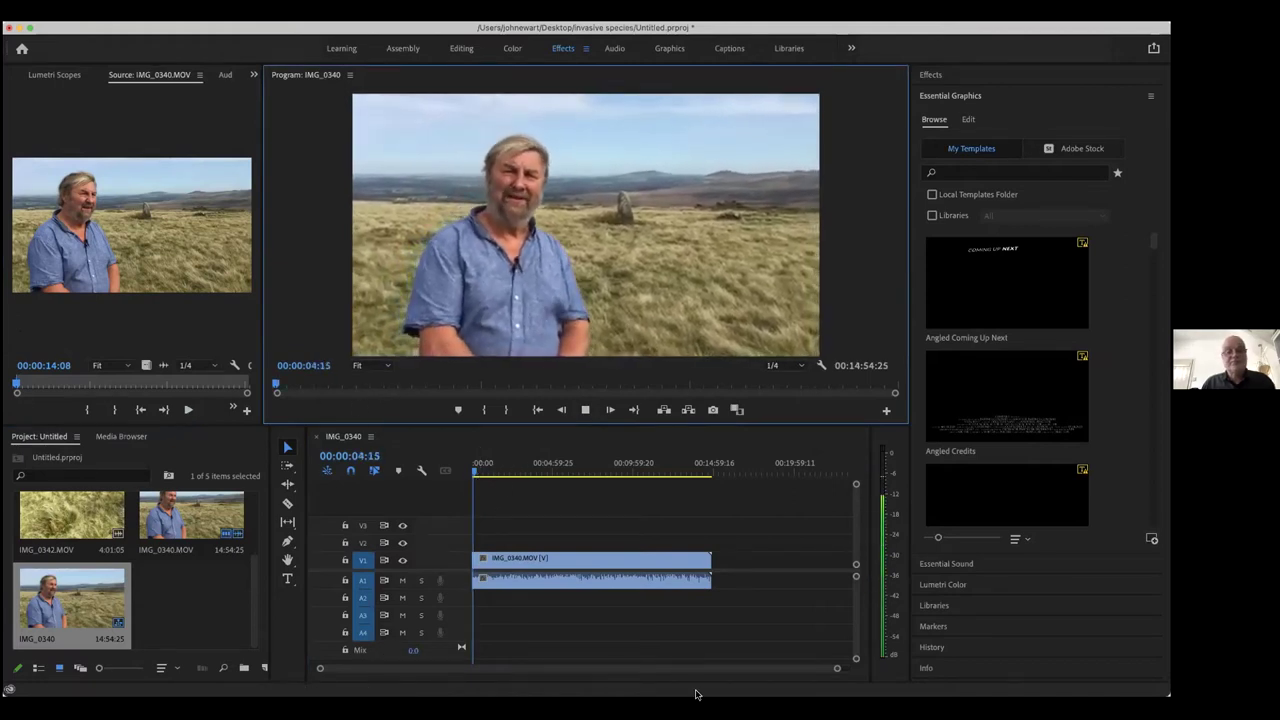
pyautogui.moveTo(836, 672); pyautogui.dragTo(558, 676)
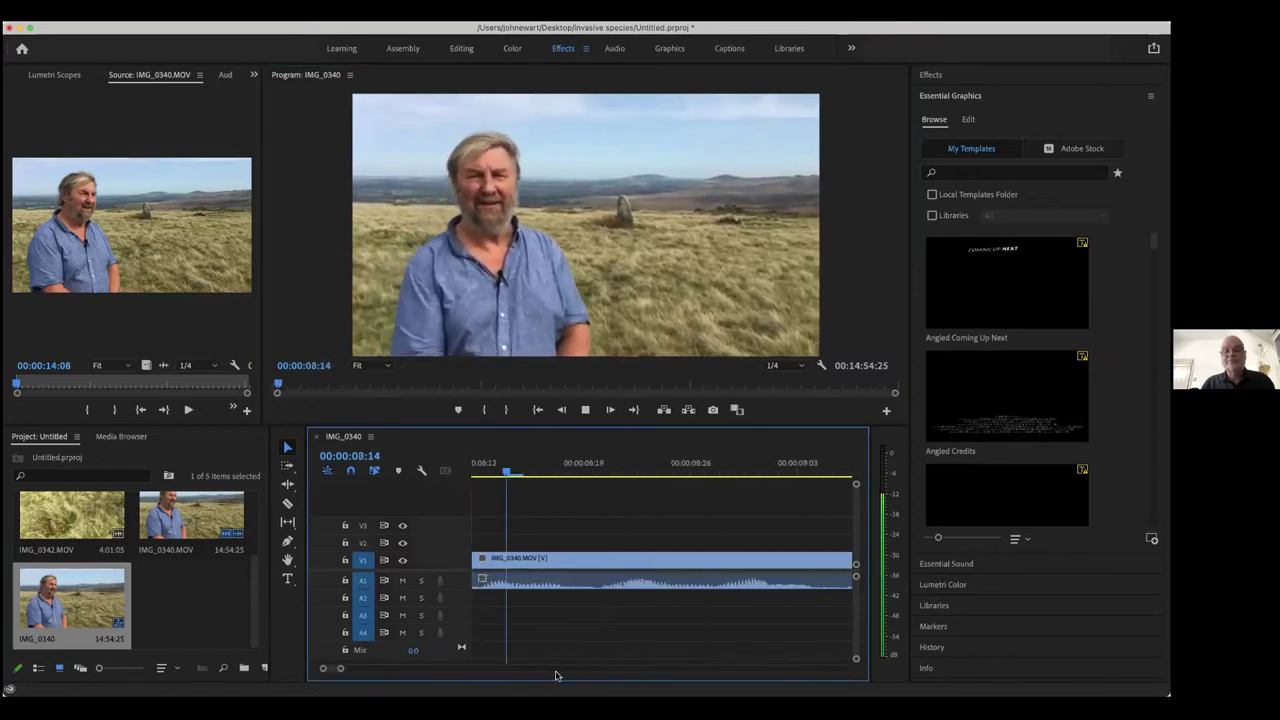
pyautogui.moveTo(338, 670); pyautogui.dragTo(428, 673)
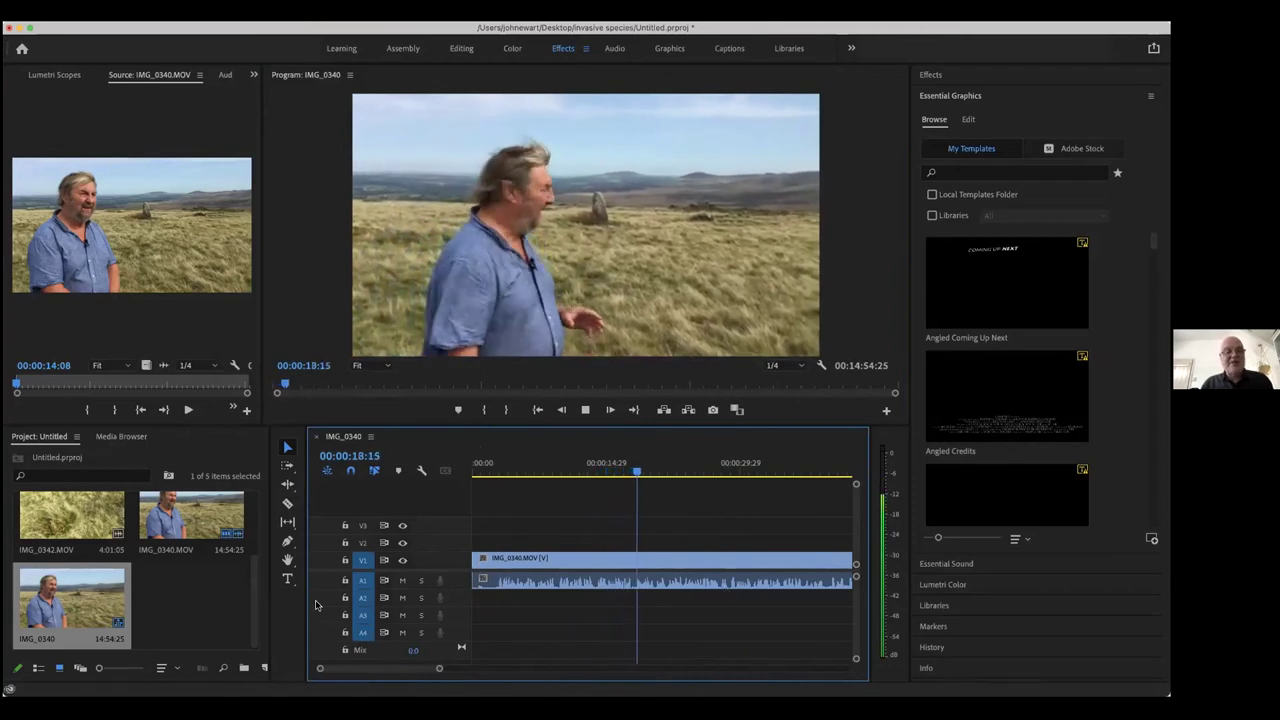
pyautogui.click(585, 410)
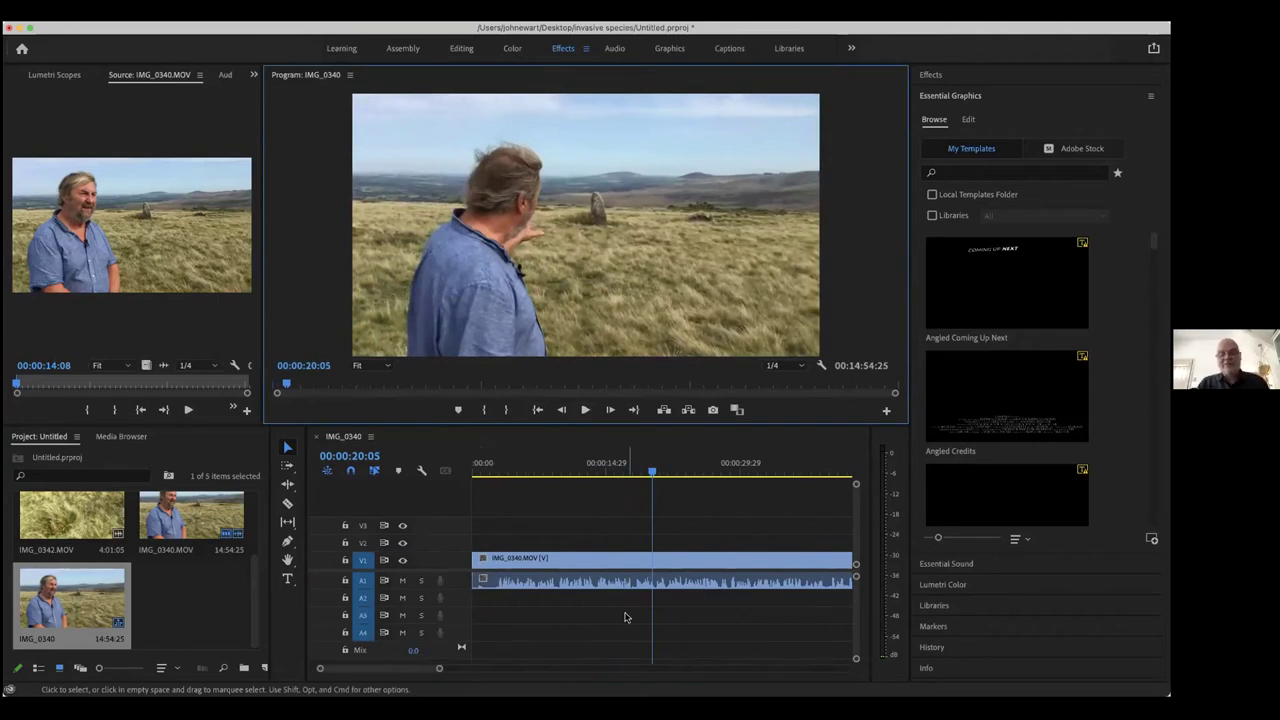
pyautogui.click(648, 472)
pyautogui.click(627, 472)
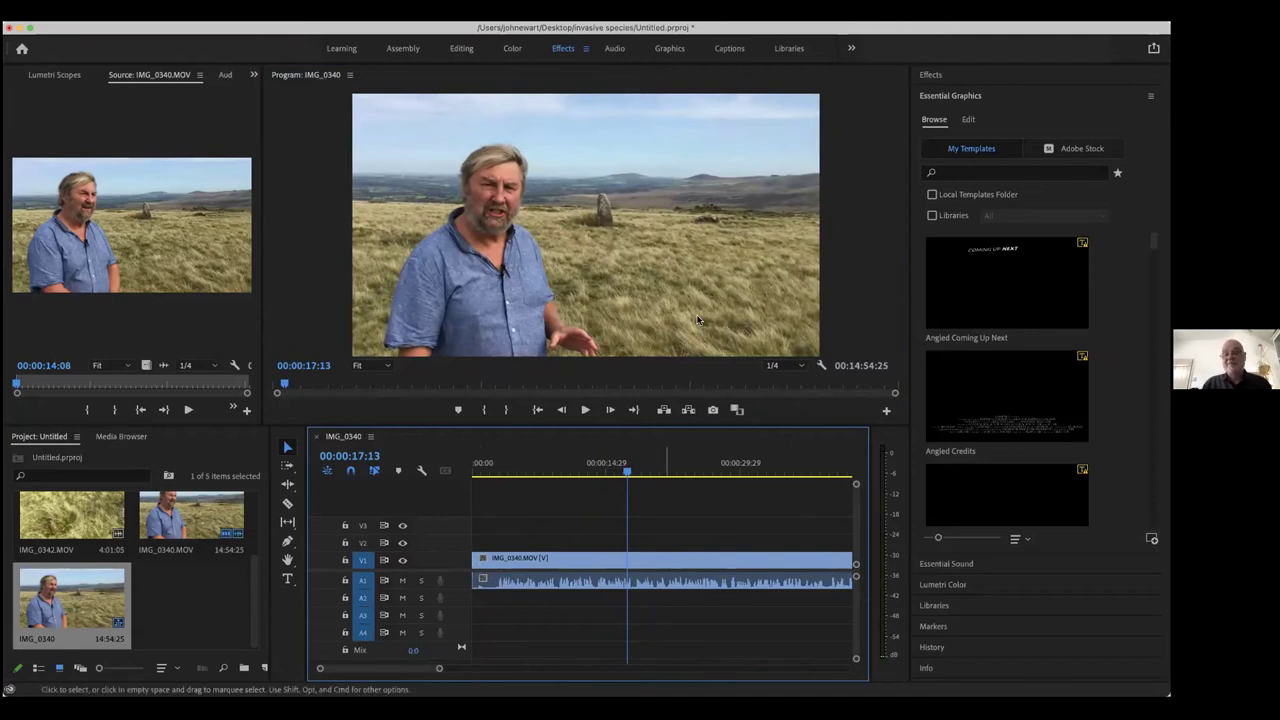
# Tag the timeline clip's audio as Dialogue, apply the Clean Up Noisy Dialogue preset and listen to the result
pyautogui.click(575, 585)
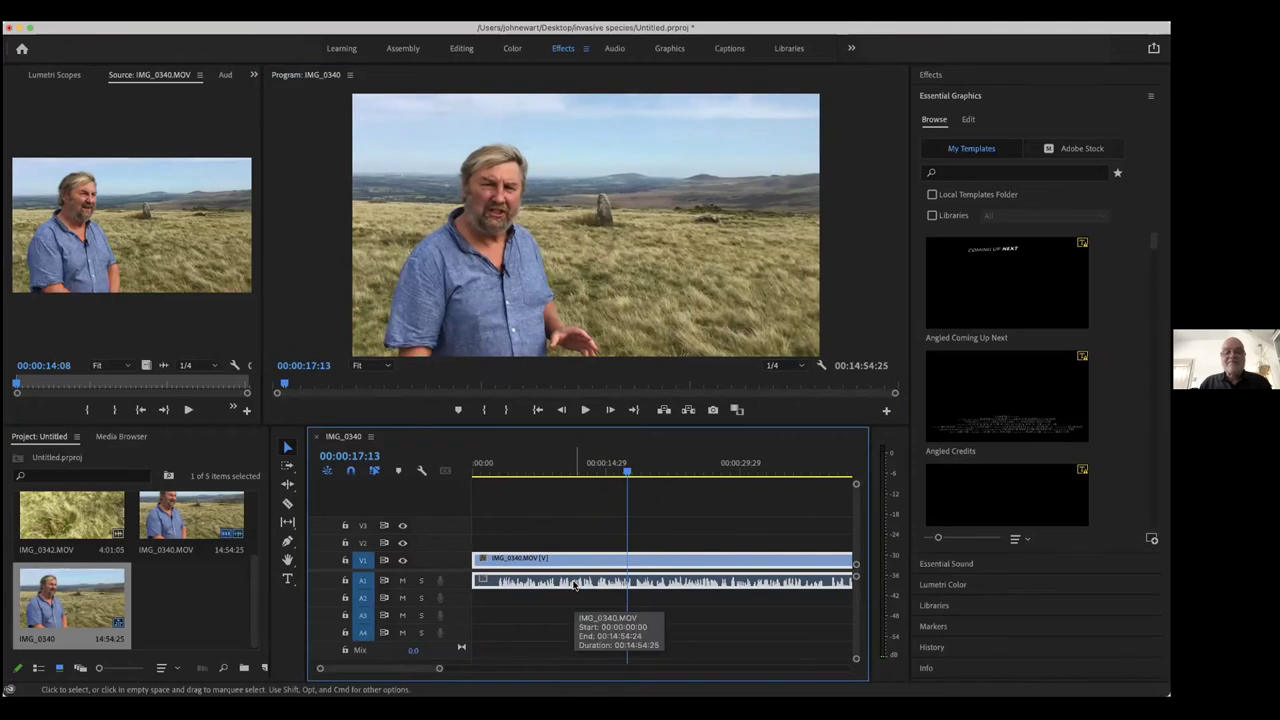
pyautogui.click(925, 77)
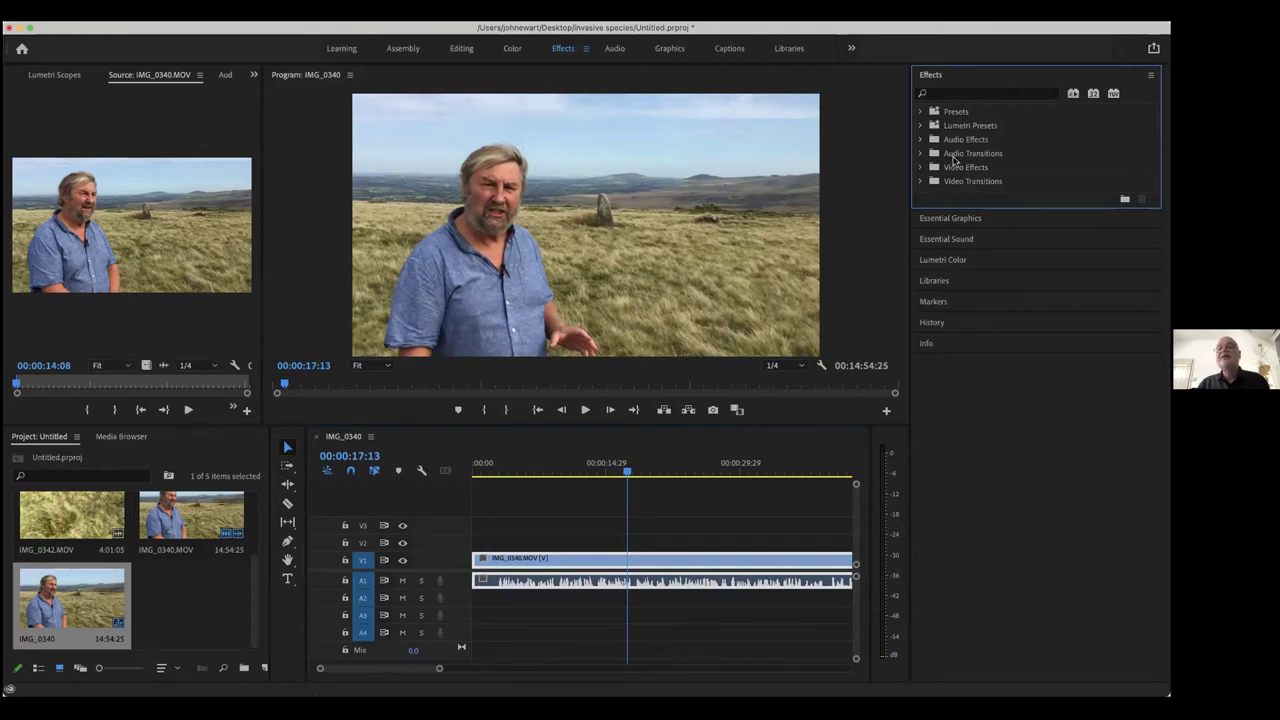
pyautogui.click(931, 240)
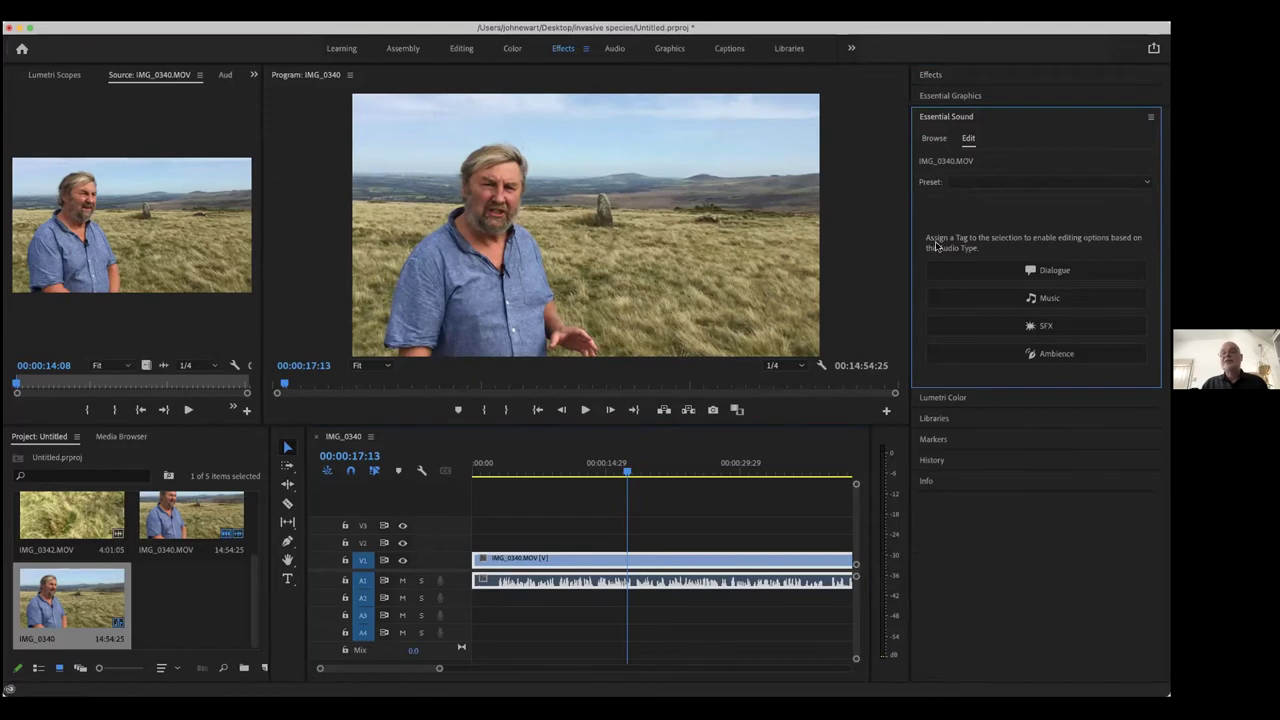
pyautogui.click(1013, 272)
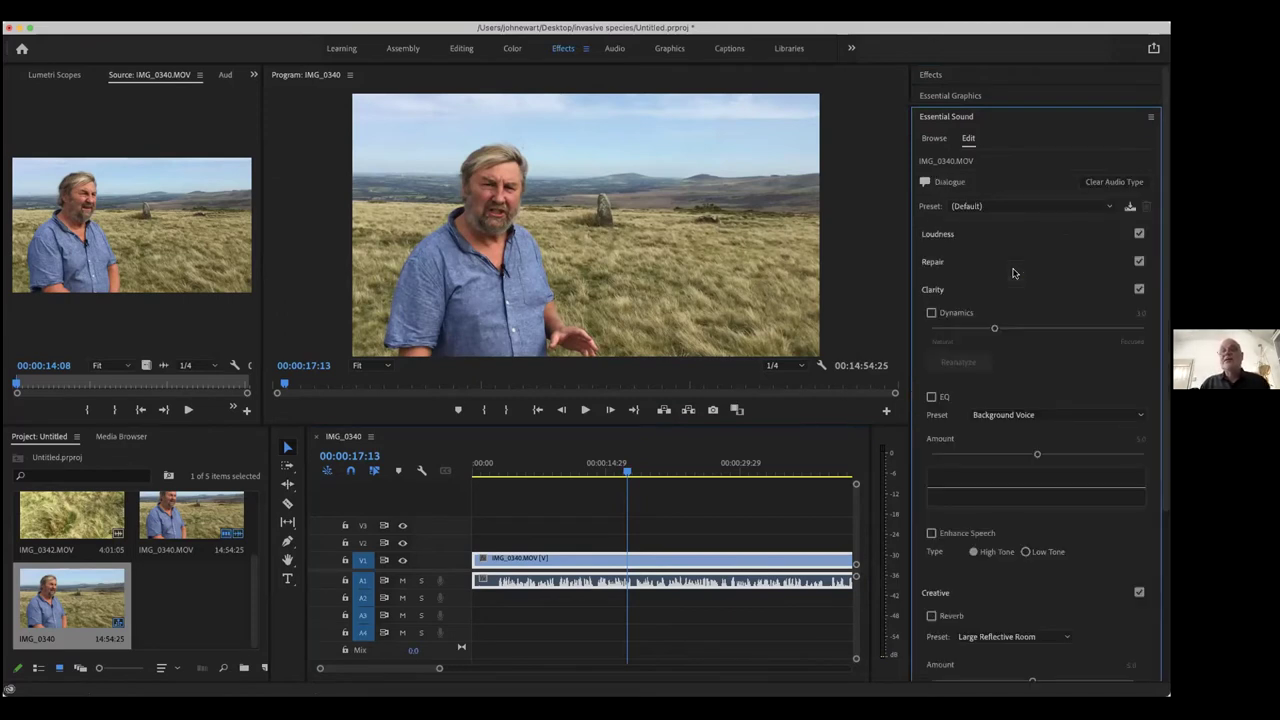
pyautogui.click(1068, 209)
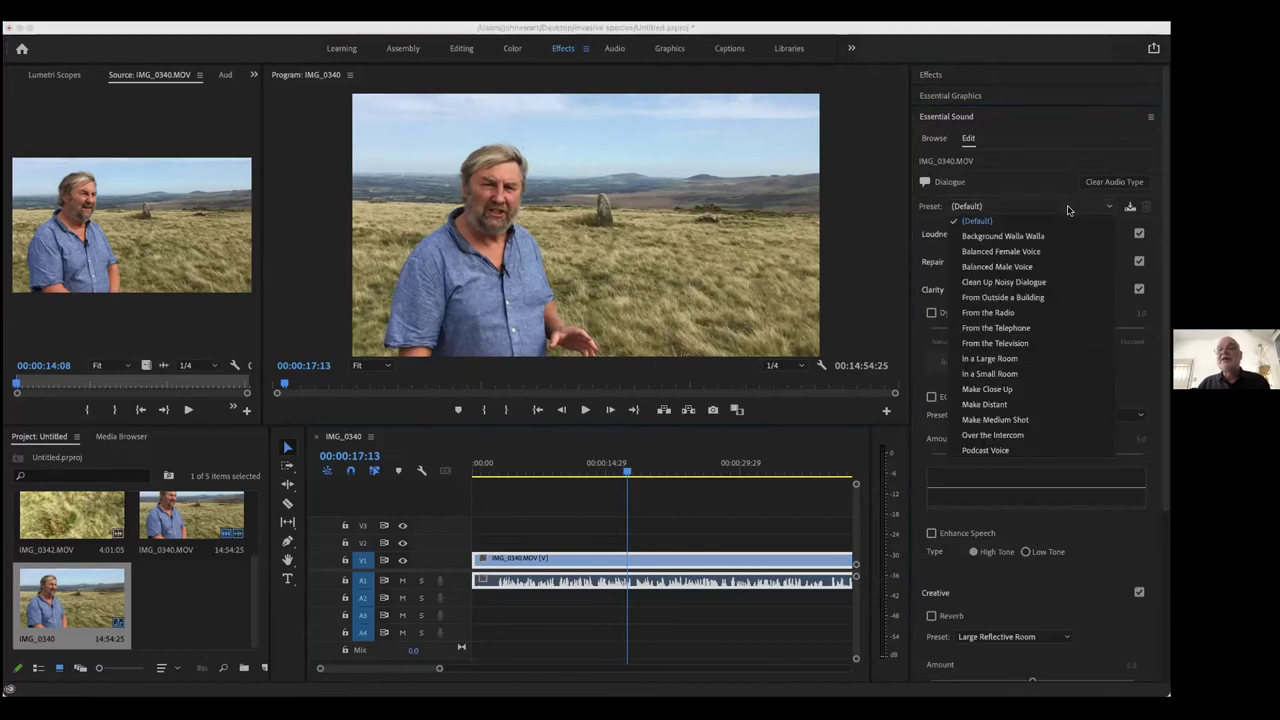
pyautogui.click(1043, 283)
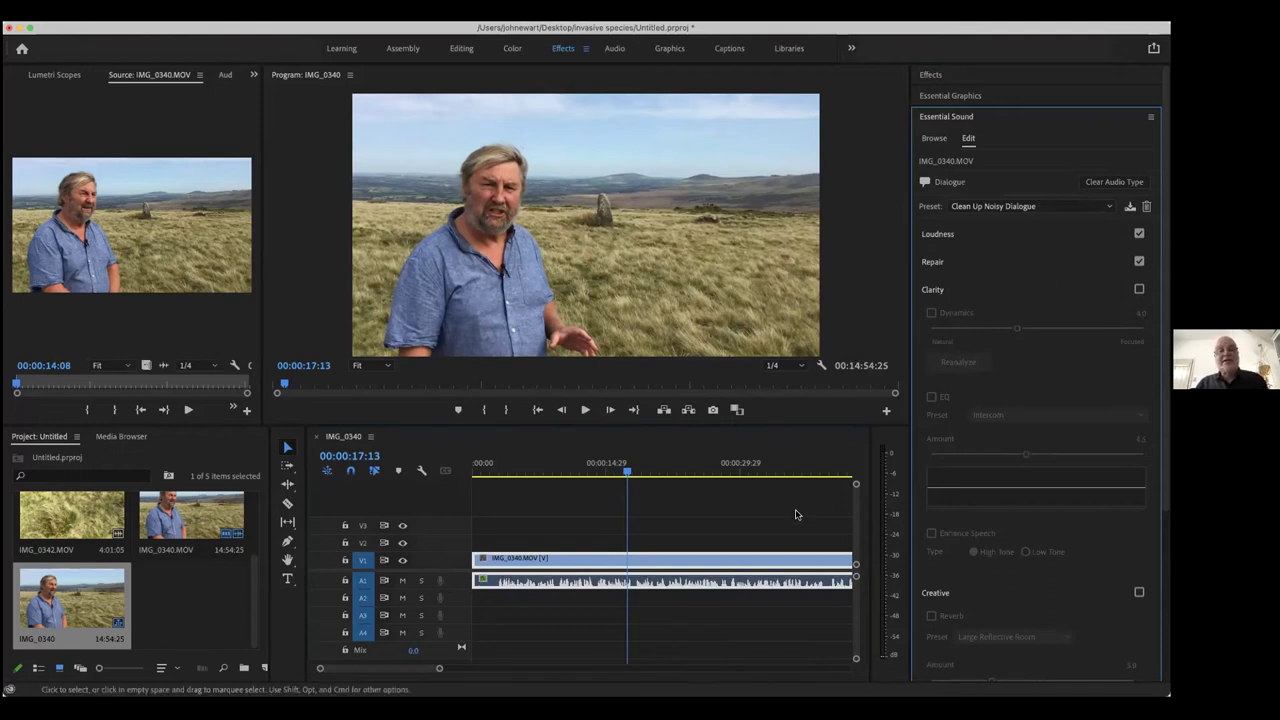
pyautogui.click(585, 410)
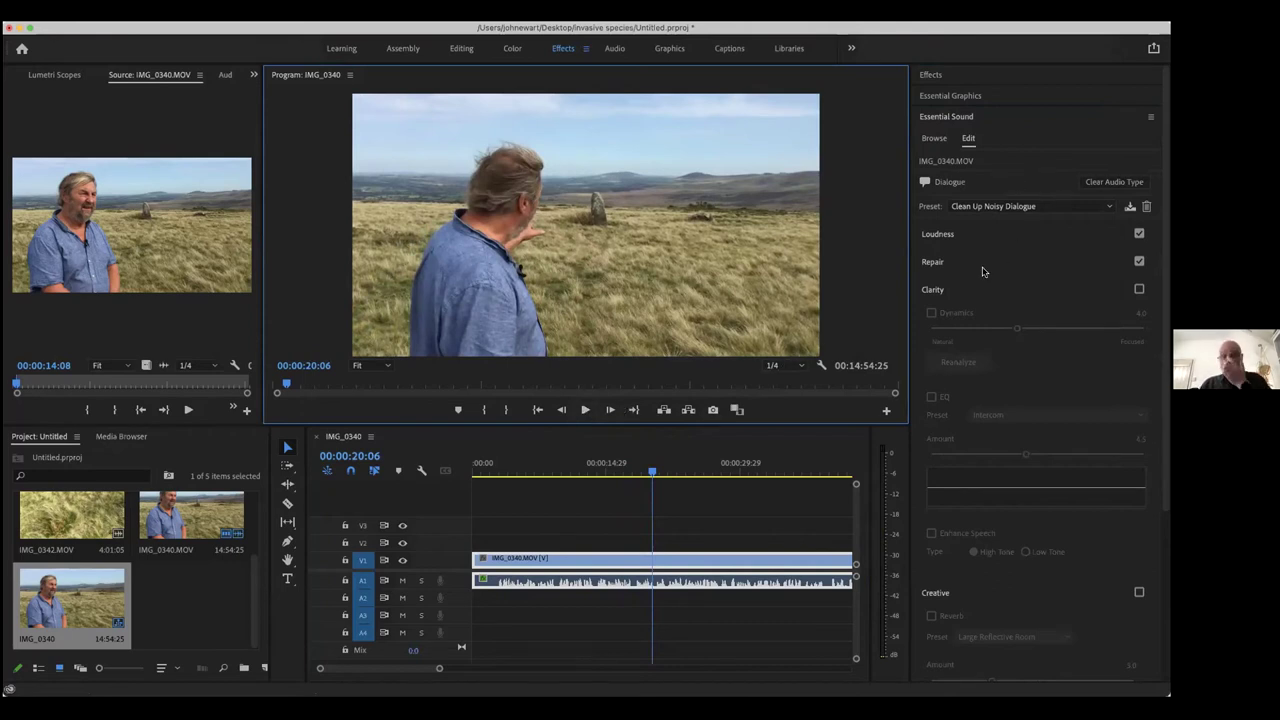
# Enable Clarity and Enhance Speech with the Low Tone type for the clip's dialogue, and listen to the result
pyautogui.click(1139, 289)
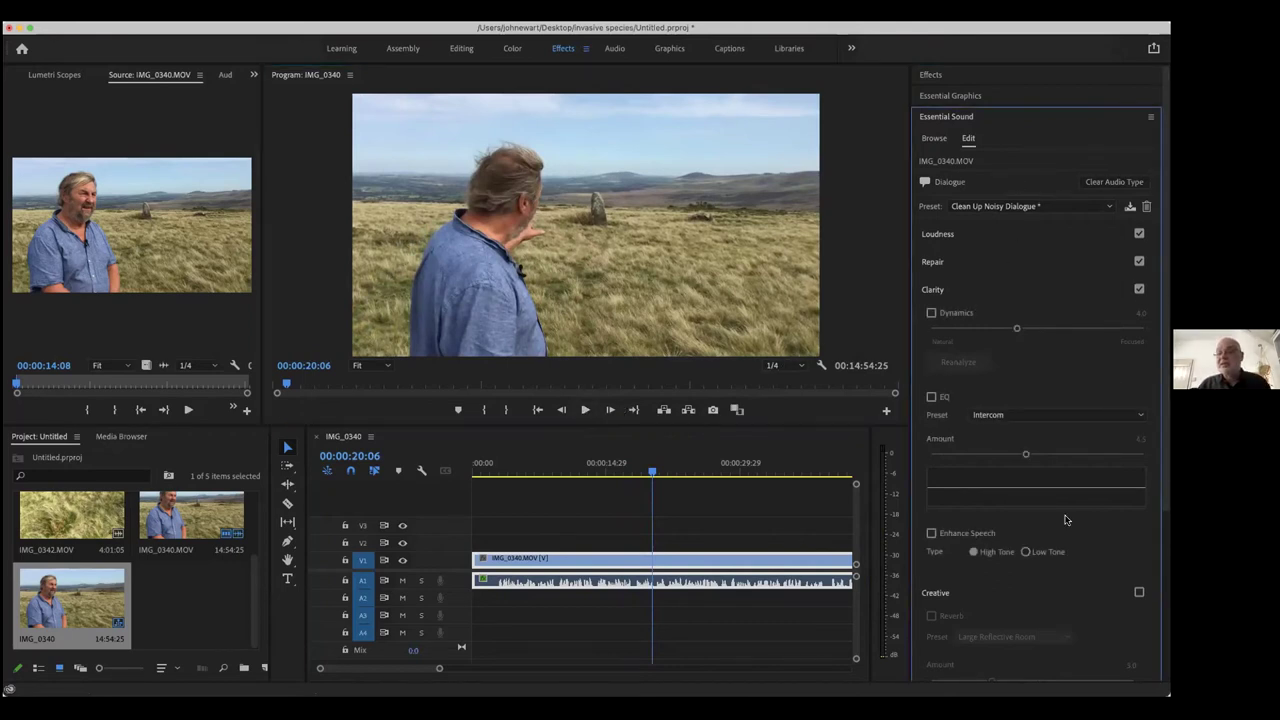
pyautogui.click(1025, 552)
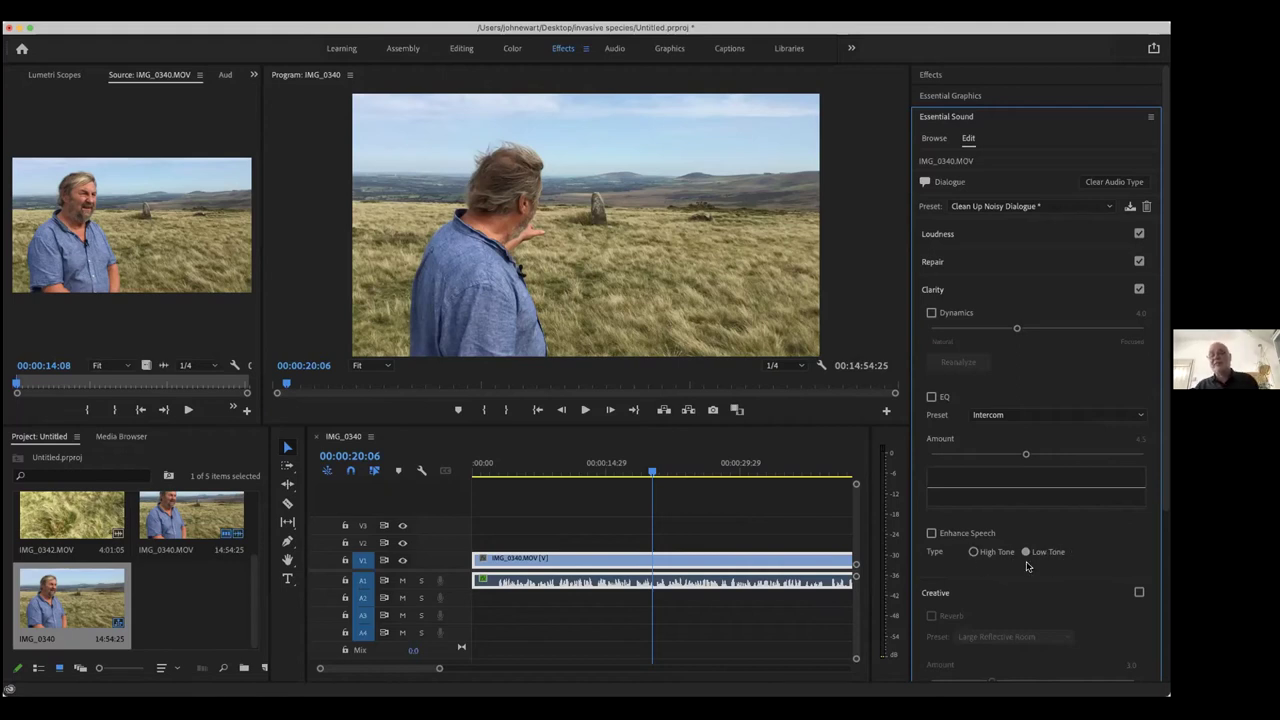
pyautogui.click(931, 533)
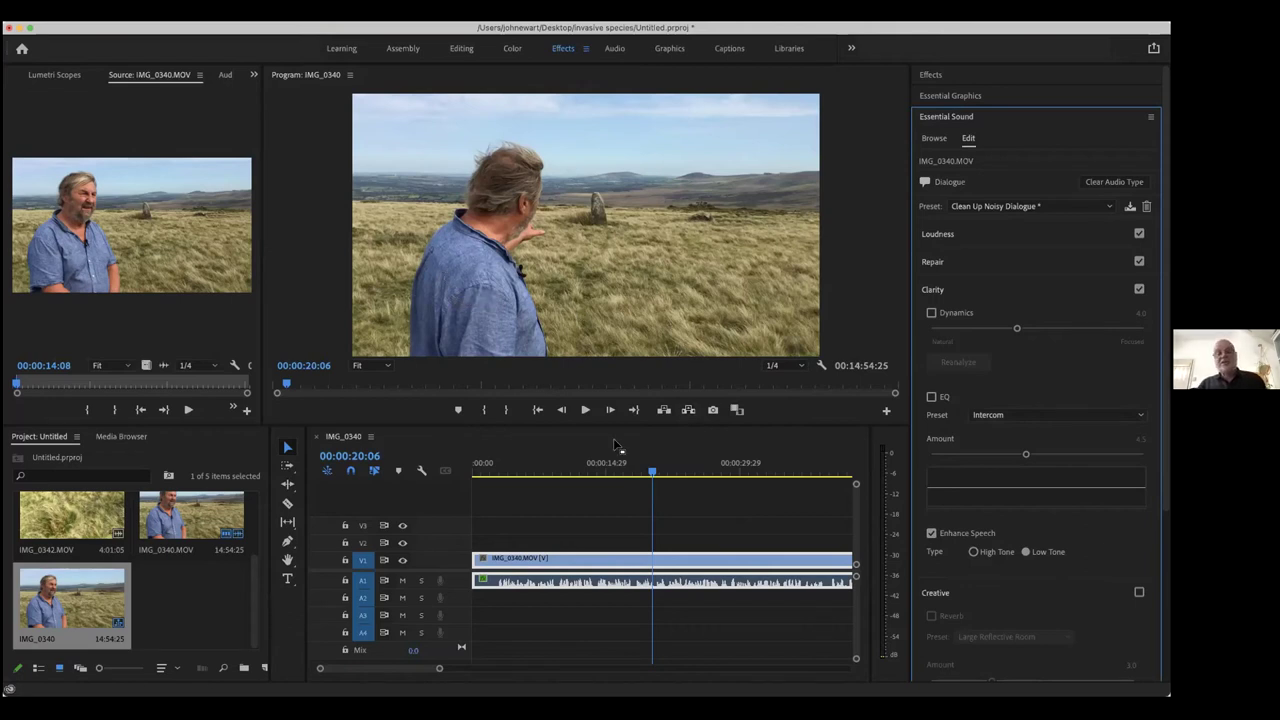
pyautogui.click(586, 410)
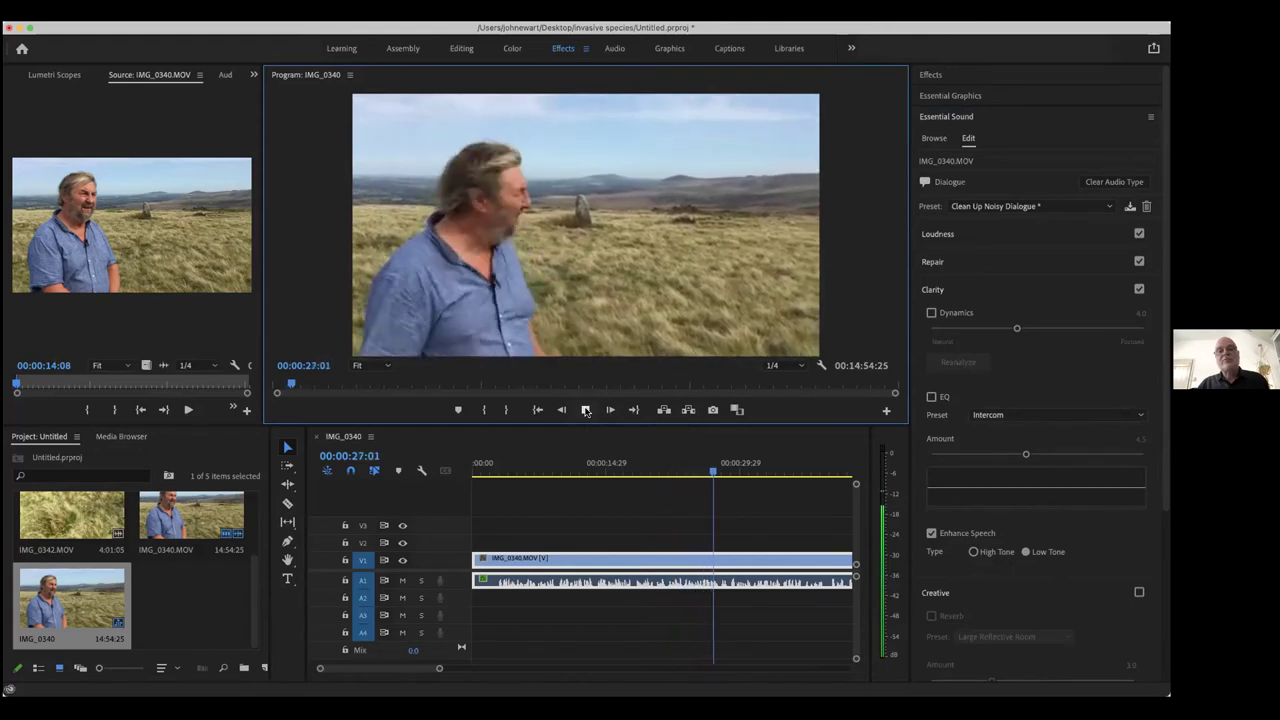
pyautogui.click(586, 410)
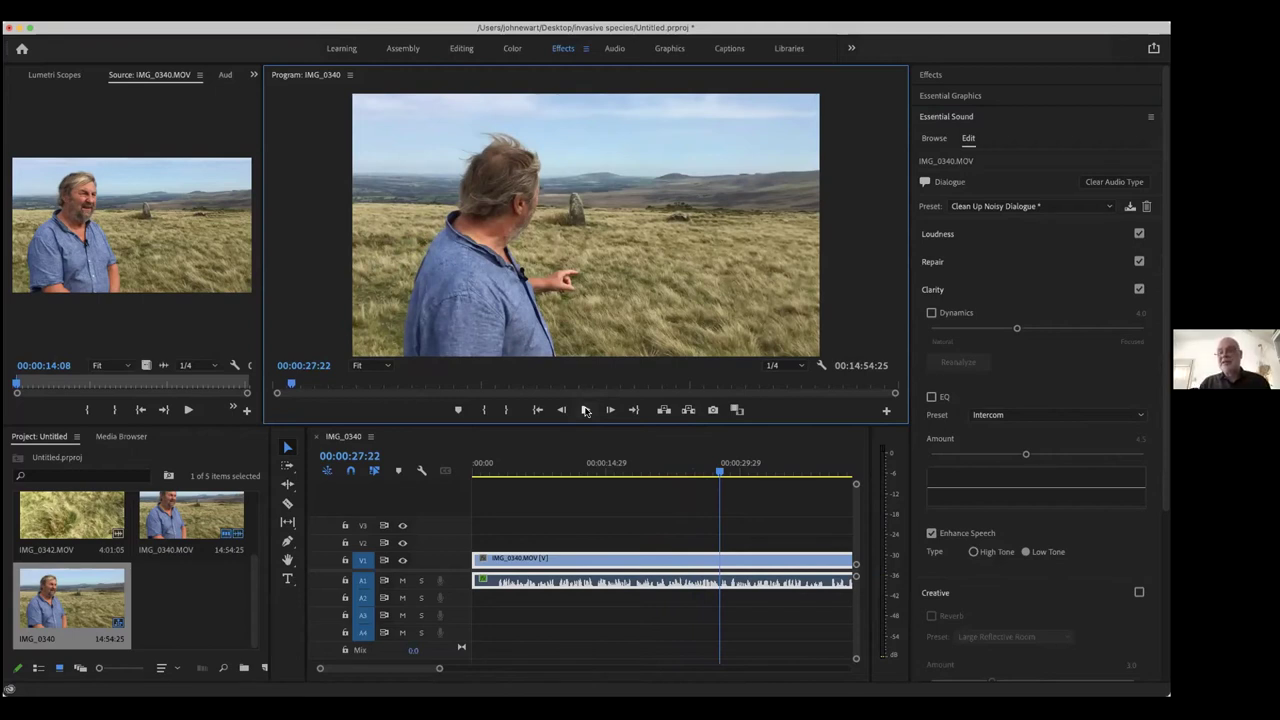
# Delete the full-length IMG_0340.MOV clip from the sequence
pyautogui.hscroll(10, 720, 495)
pyautogui.hscroll(-10, 726, 505)
pyautogui.moveTo(440, 668); pyautogui.dragTo(785, 668)
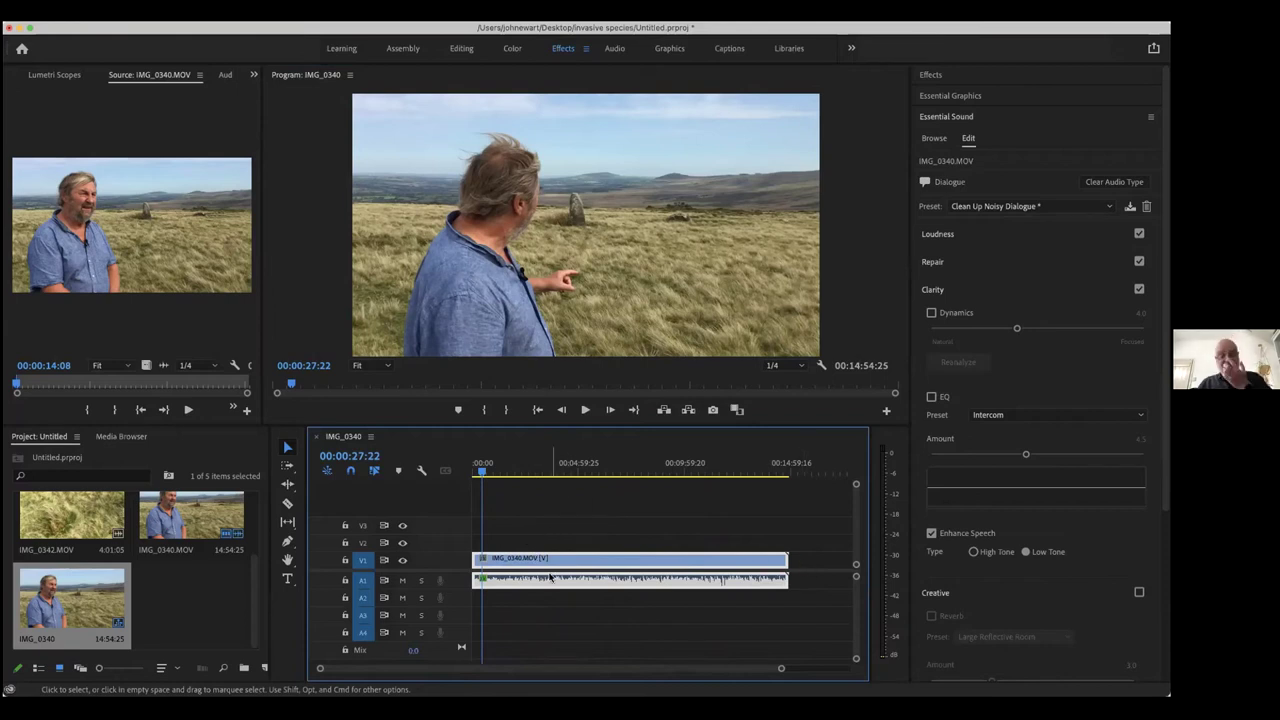
pyautogui.press('Delete')
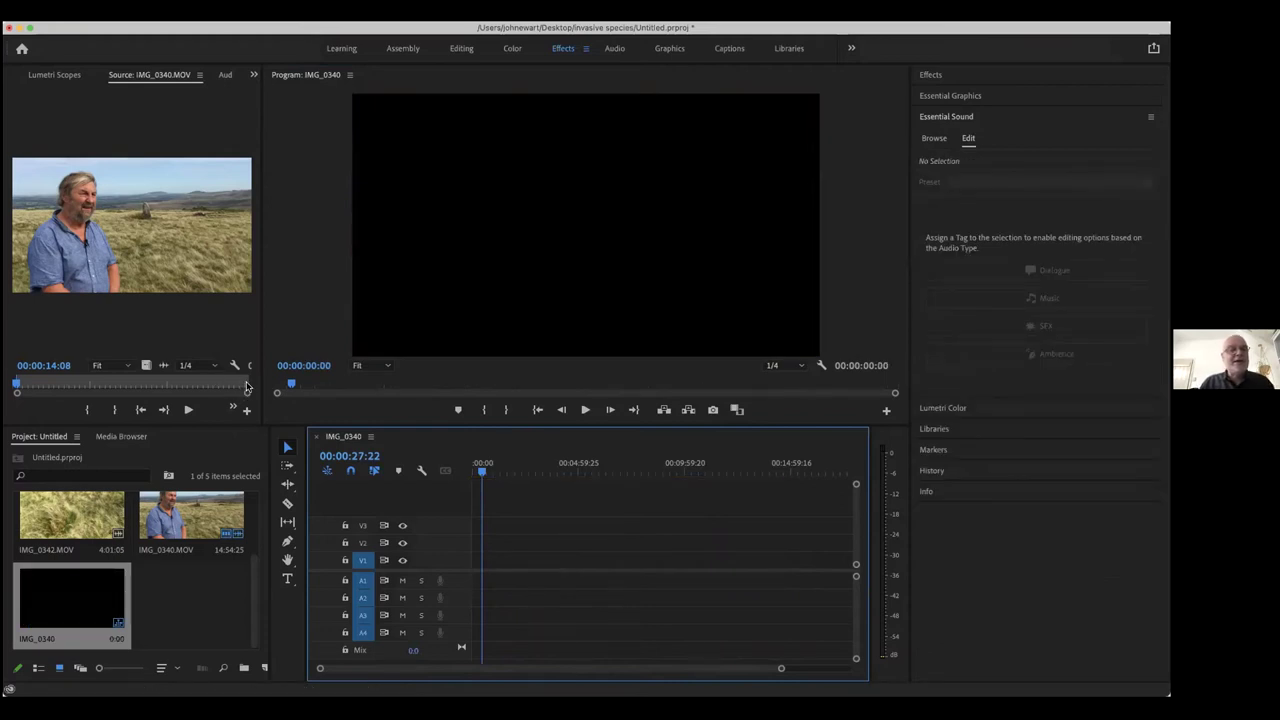
# Mark IMG_0340.MOV's out point at 00:01:31:13 in the source monitor and place the shortened clip at the sequence's start
pyautogui.click(18, 388)
pyautogui.moveTo(18, 388); pyautogui.dragTo(36, 388)
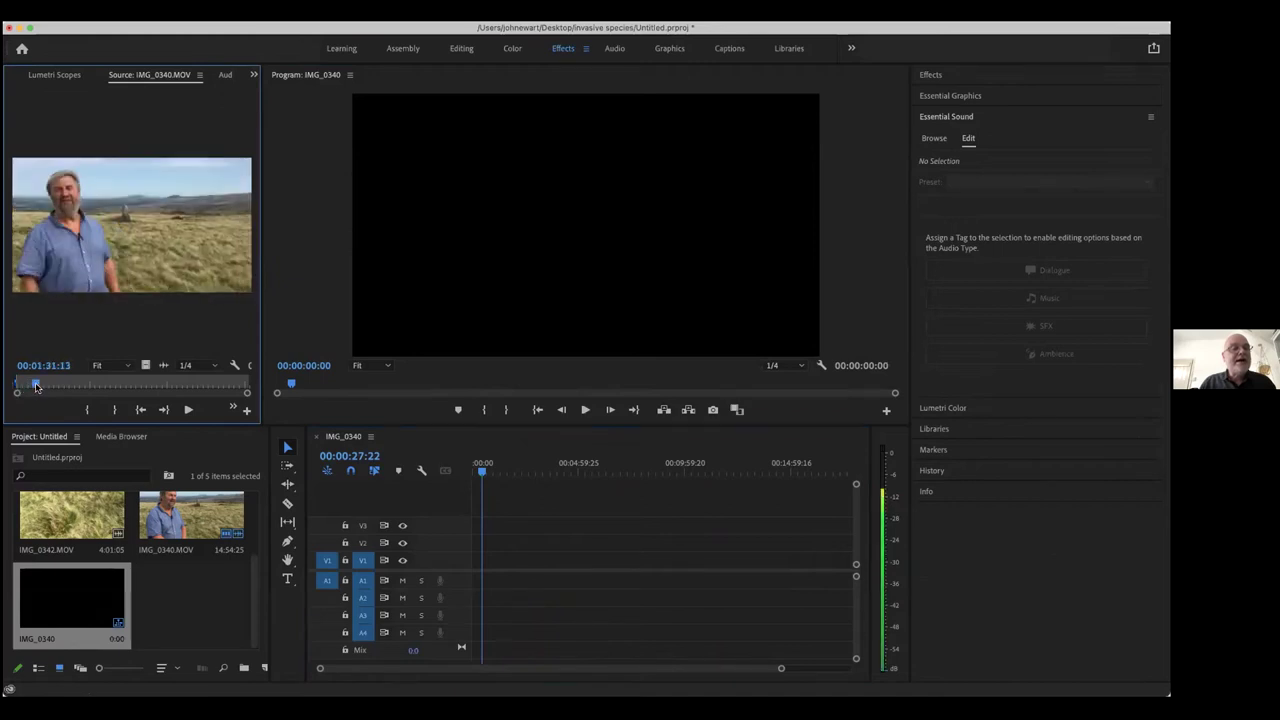
pyautogui.click(114, 410)
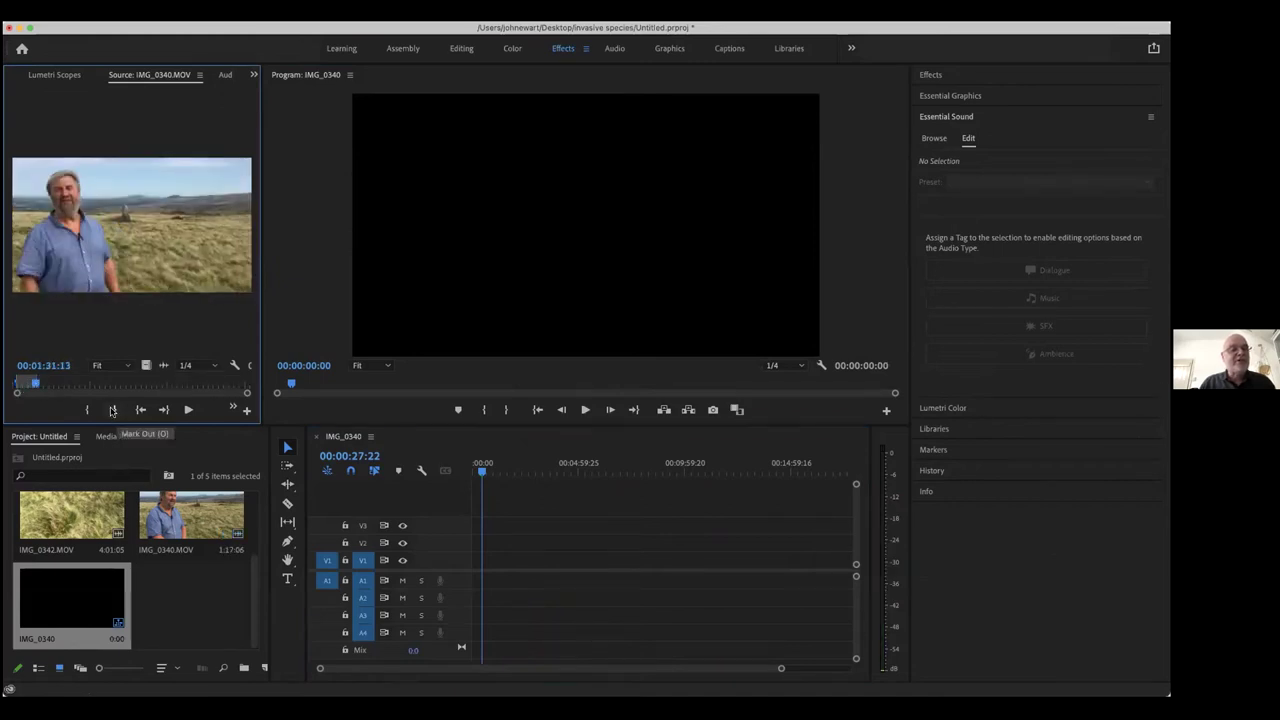
pyautogui.moveTo(349, 449); pyautogui.dragTo(450, 570)
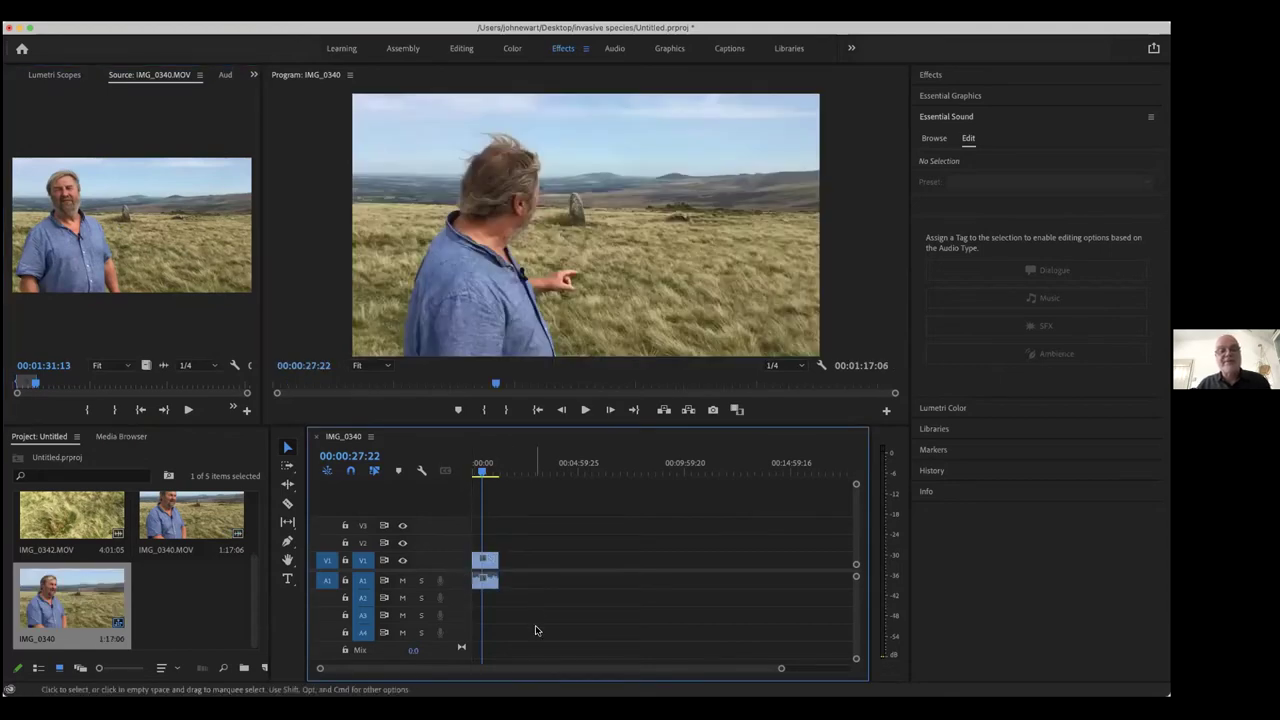
# Zoom the timeline in on the shortened clip and play the sequence from its in point
pyautogui.moveTo(779, 671); pyautogui.dragTo(626, 683)
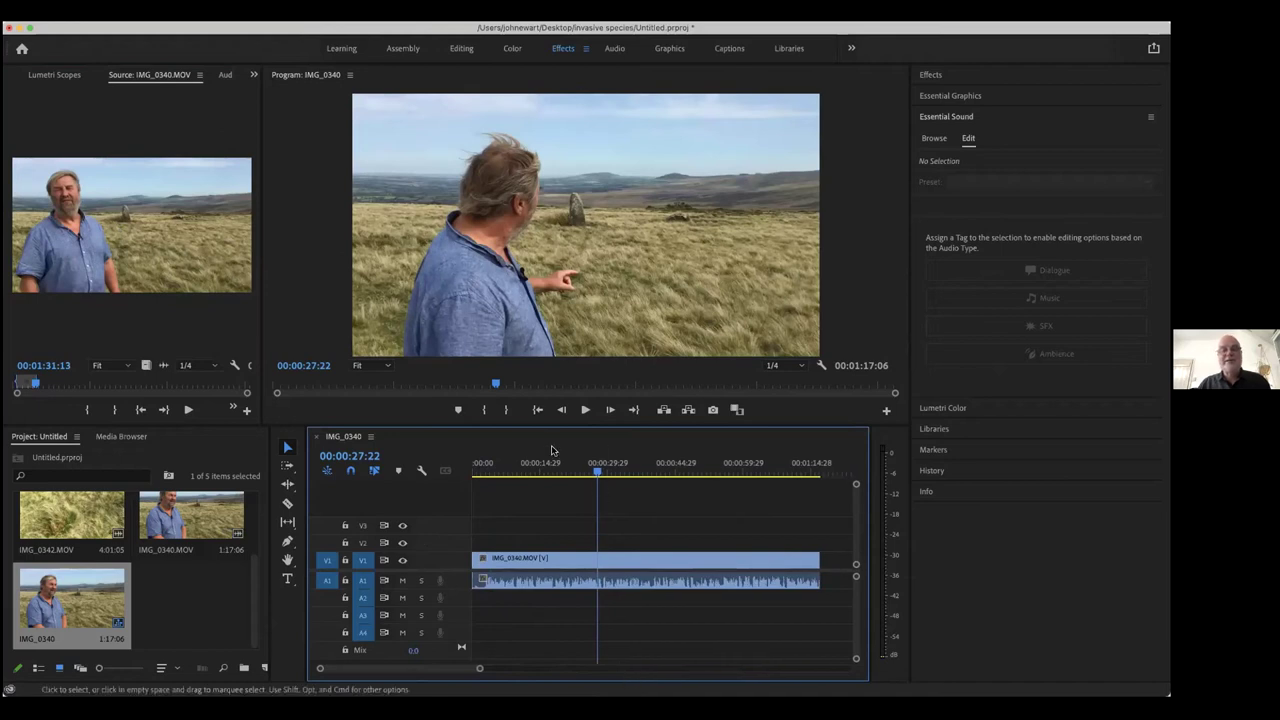
pyautogui.click(537, 409)
pyautogui.click(584, 410)
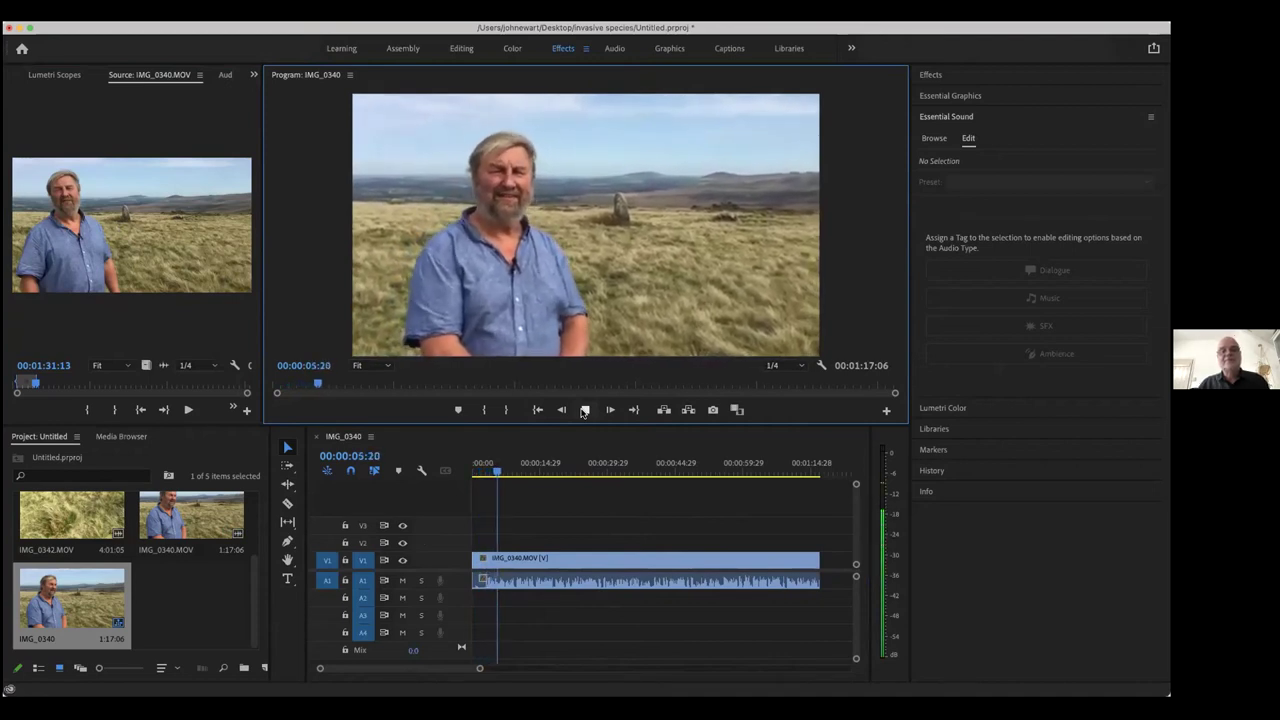
# Stop playback, mark the sequence's out point at 00:00:02:14 and lift the opening section before it from the clip
pyautogui.click(584, 410)
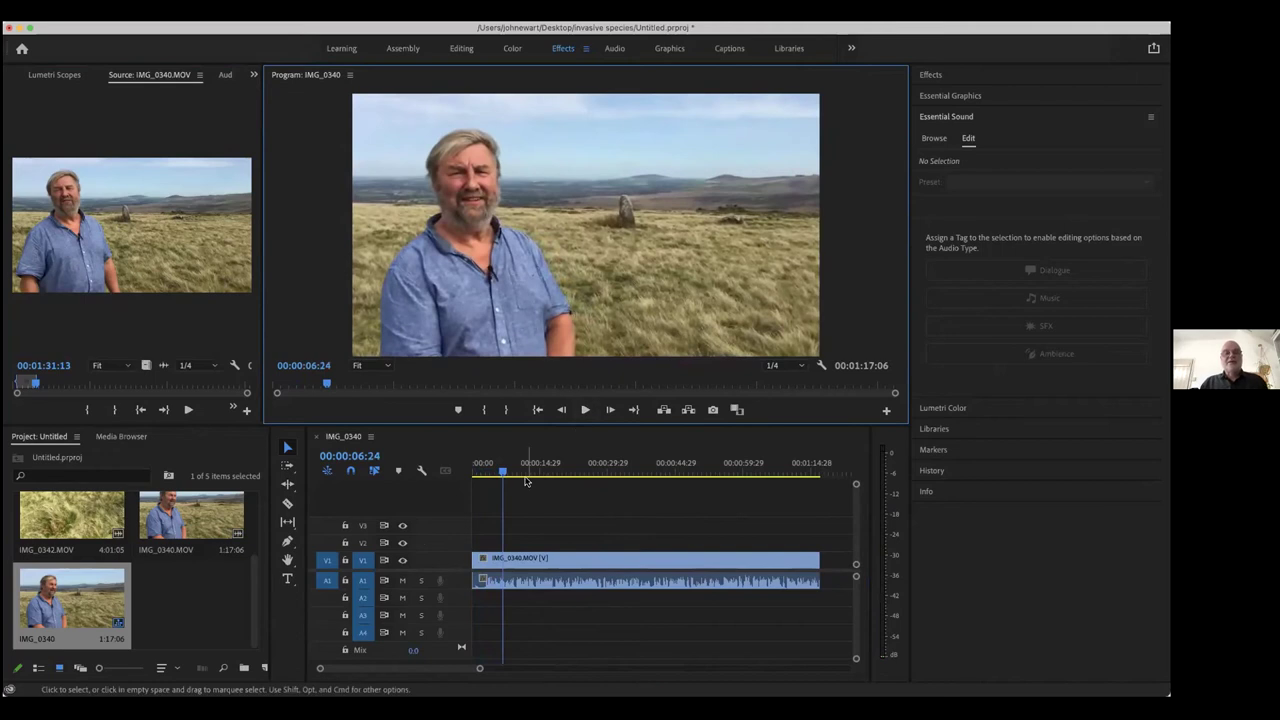
pyautogui.click(483, 472)
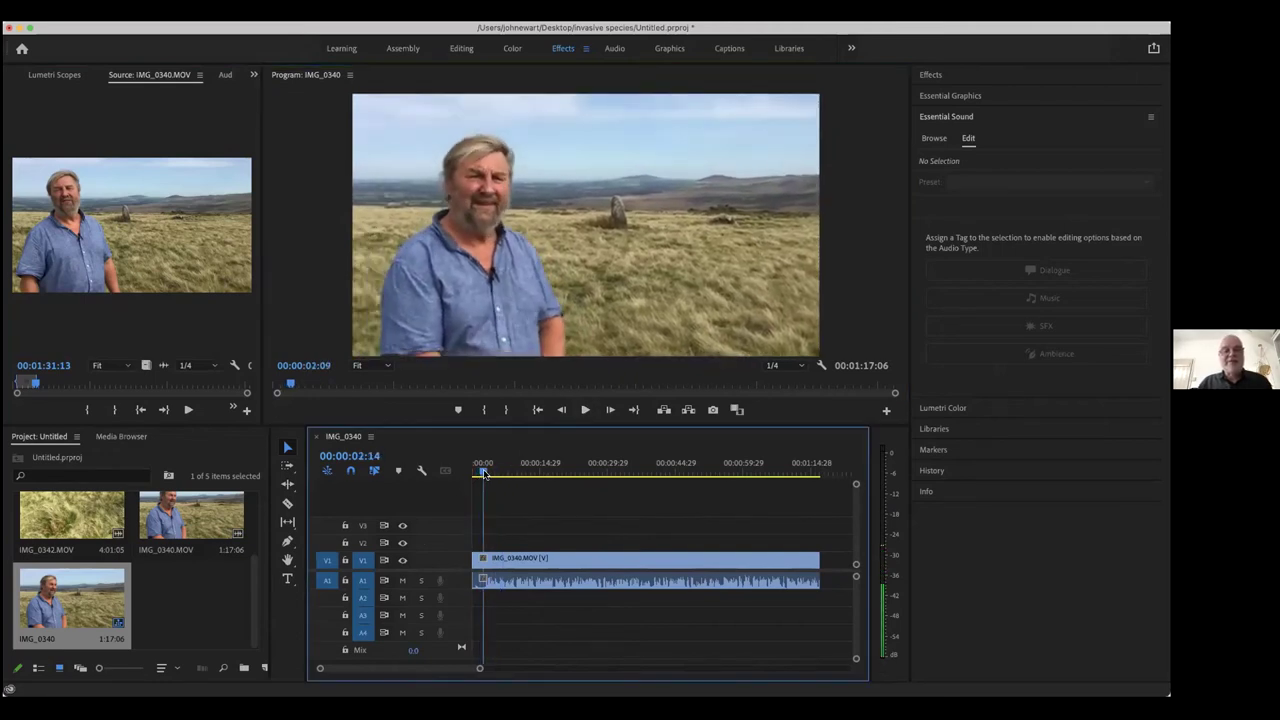
pyautogui.click(506, 410)
pyautogui.click(663, 410)
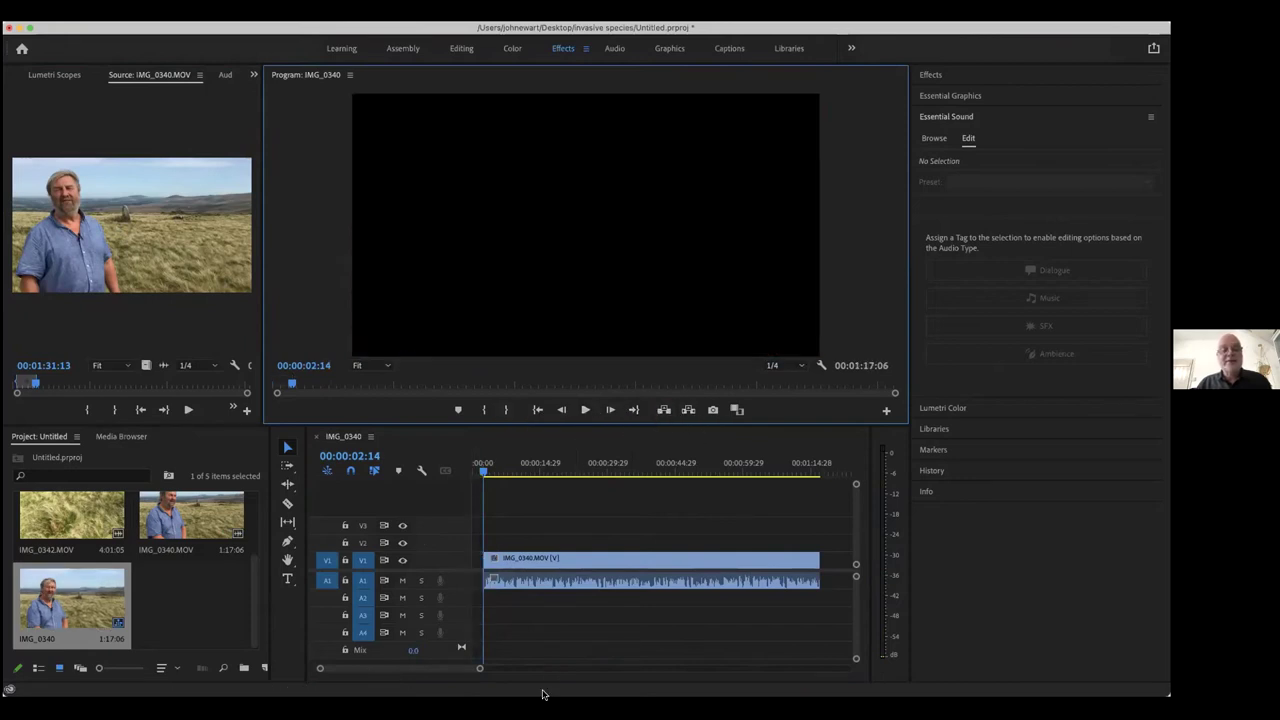
# Play the sequence briefly from 00:00:02:14 to check the clip's new start
pyautogui.doubleClick(540, 566)
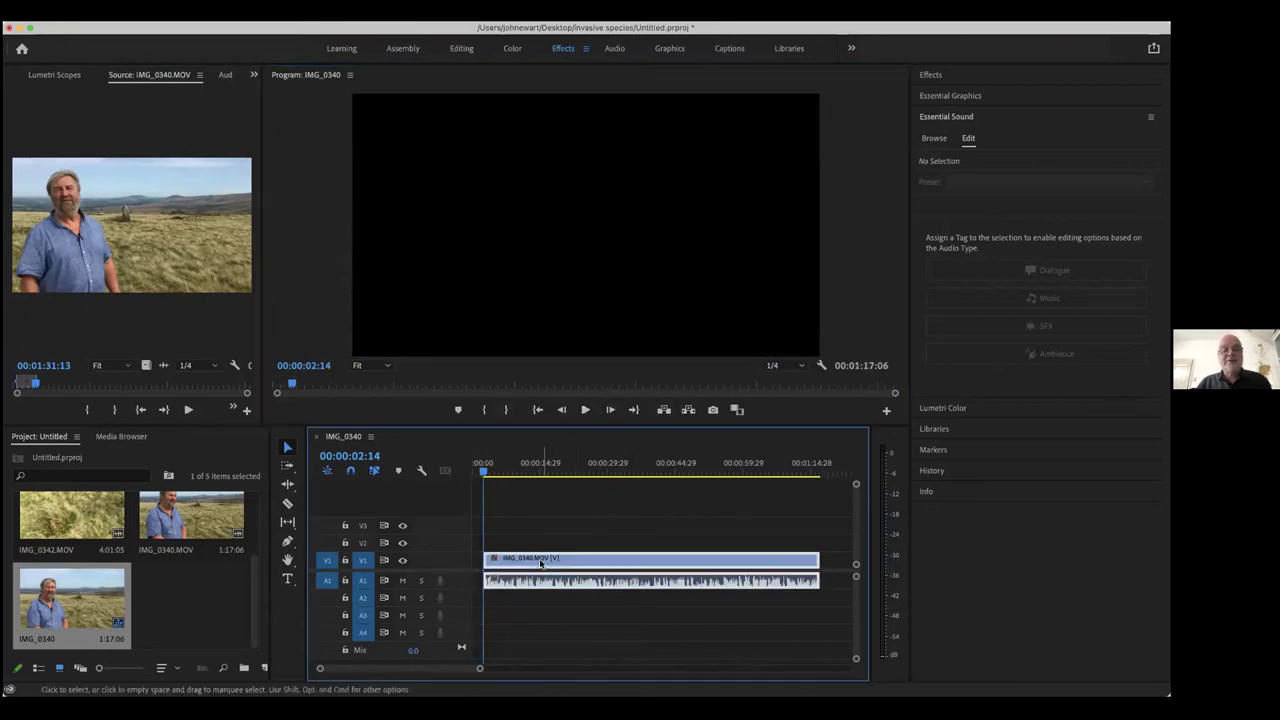
pyautogui.click(483, 473)
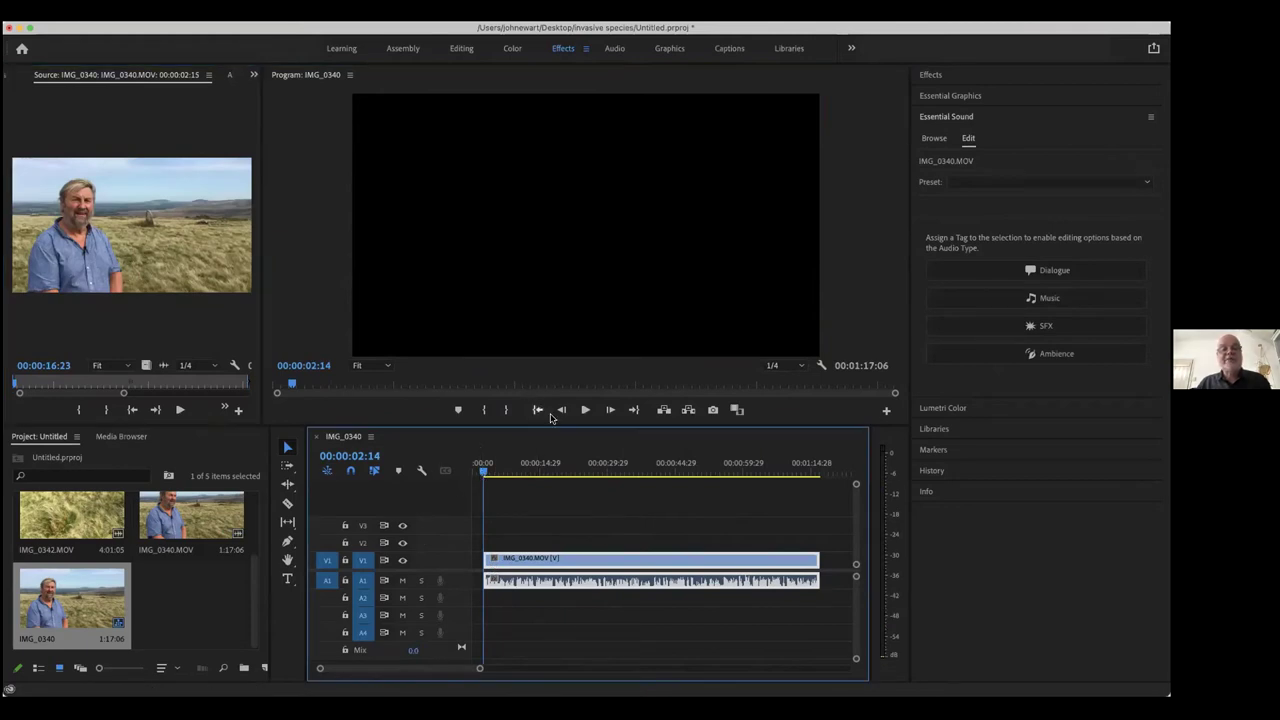
pyautogui.click(586, 410)
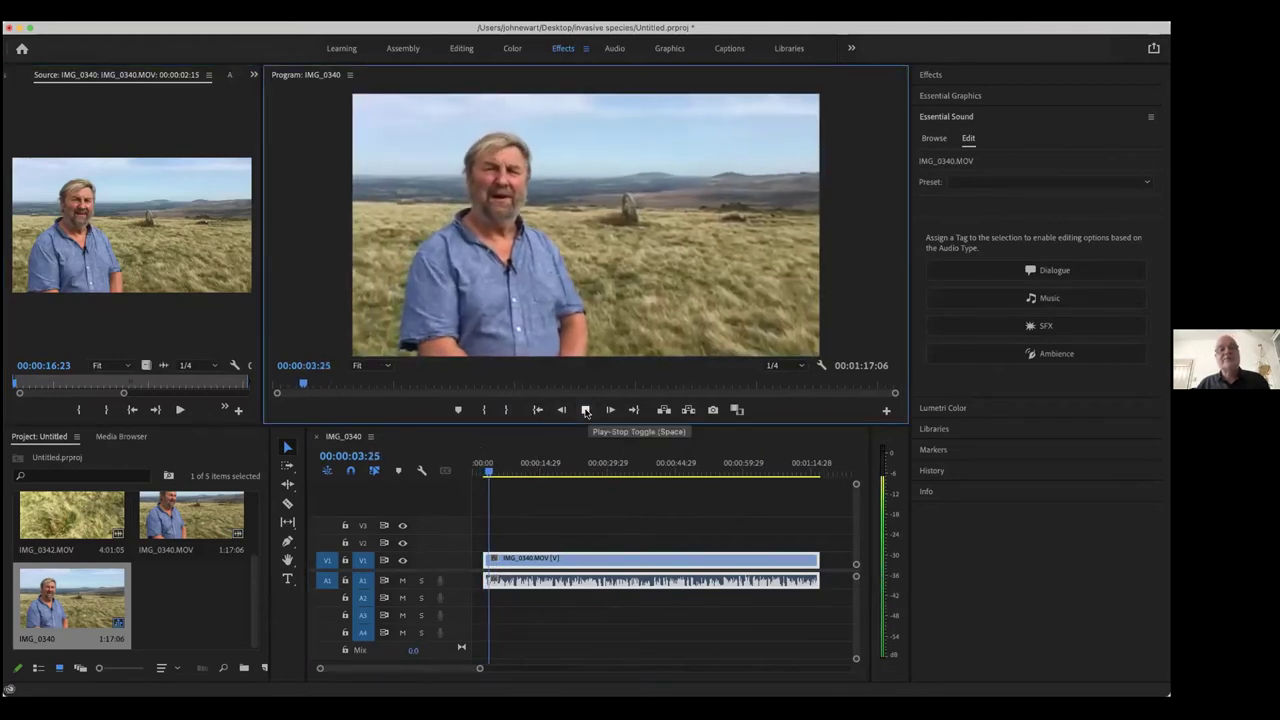
pyautogui.click(586, 410)
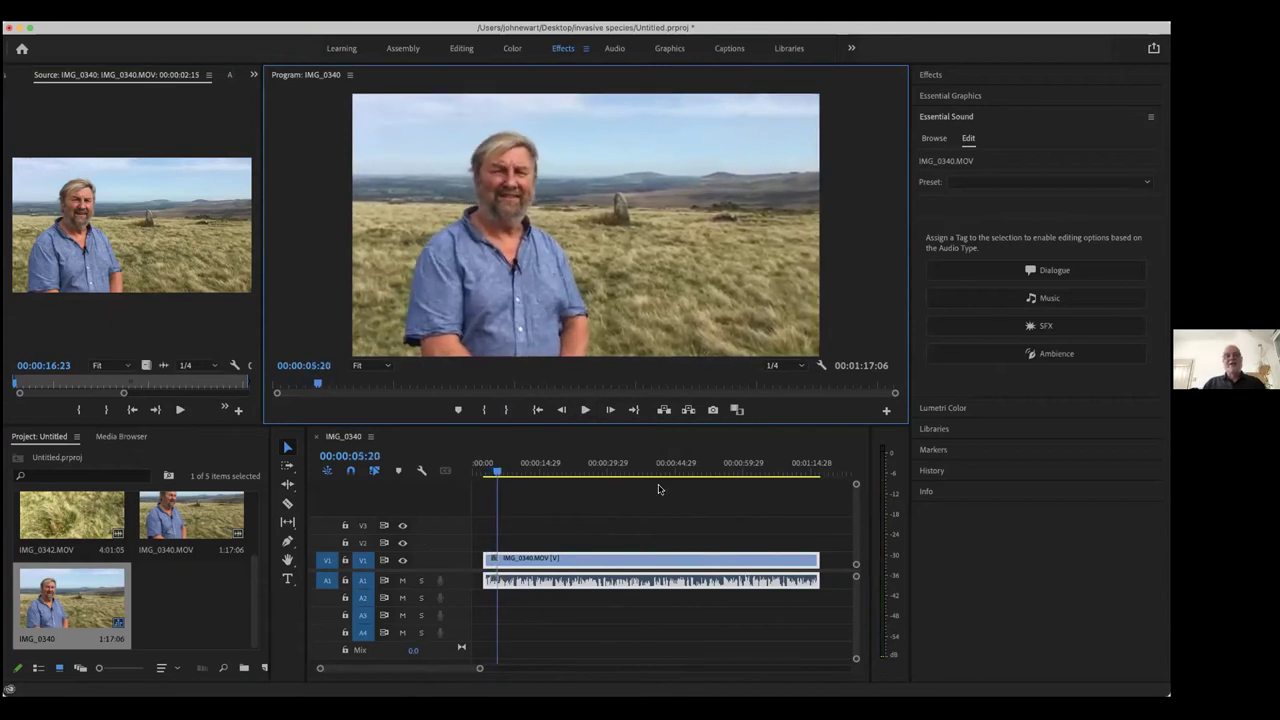
# Mark IMG_0340.MOV from 00:04:02:12 to 00:05:46:29 in the source monitor and place this section directly after the first clip
pyautogui.scroll(-5, 720, 568)
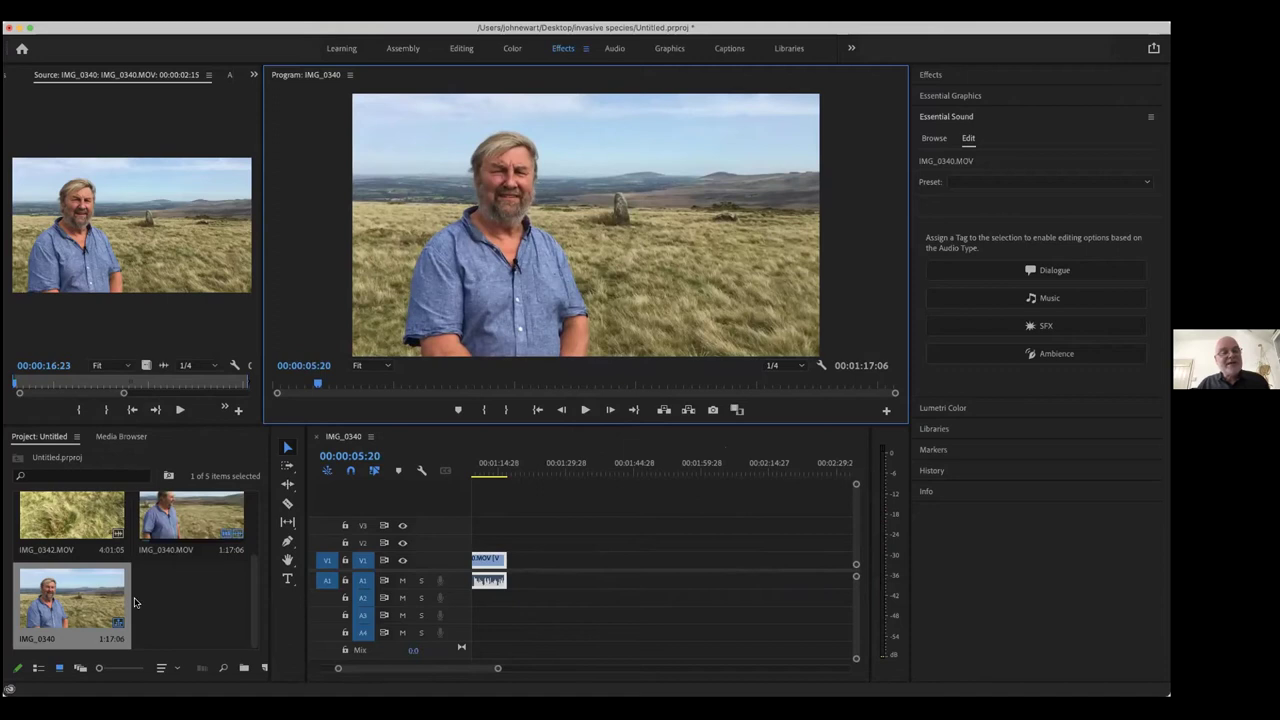
pyautogui.click(166, 525)
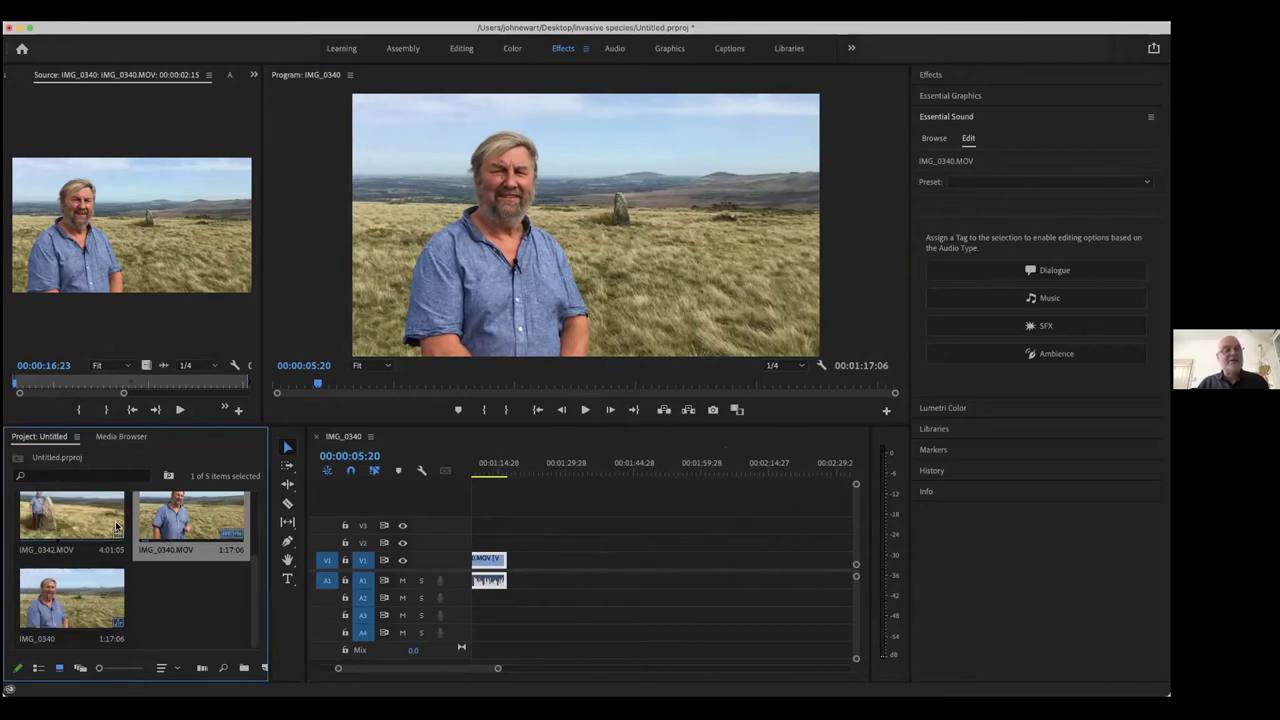
pyautogui.doubleClick(192, 508)
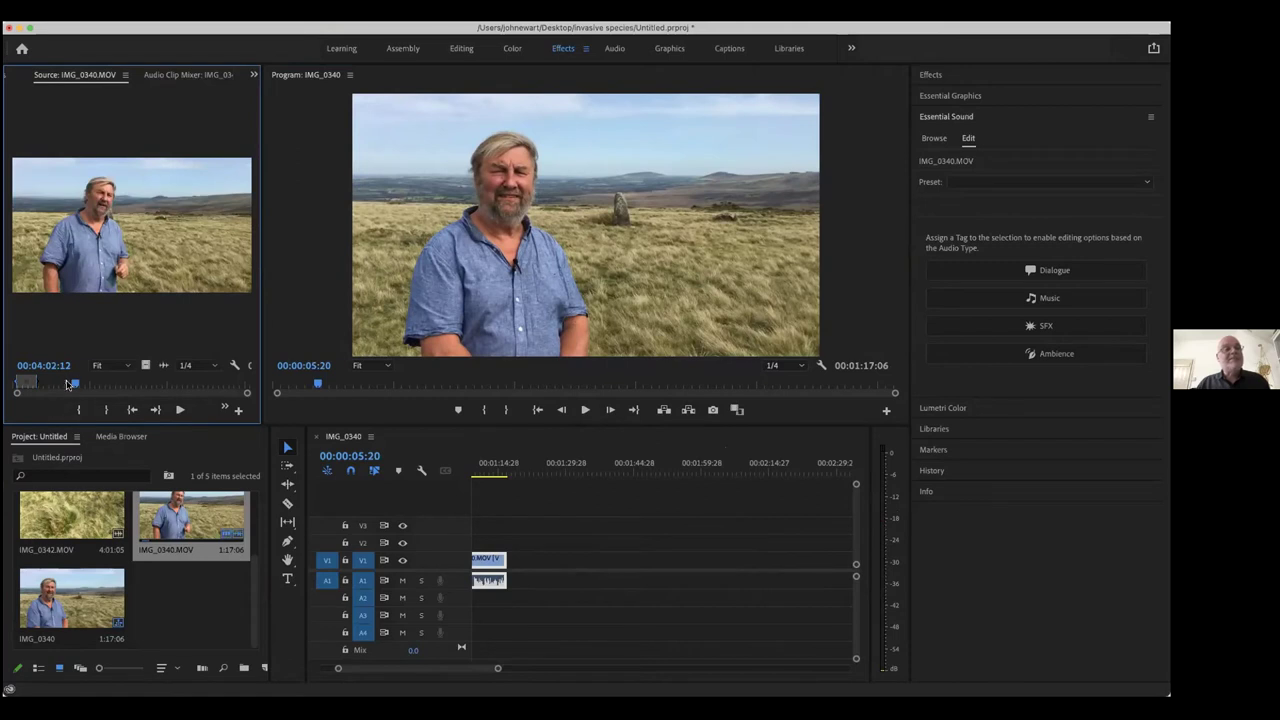
pyautogui.click(81, 410)
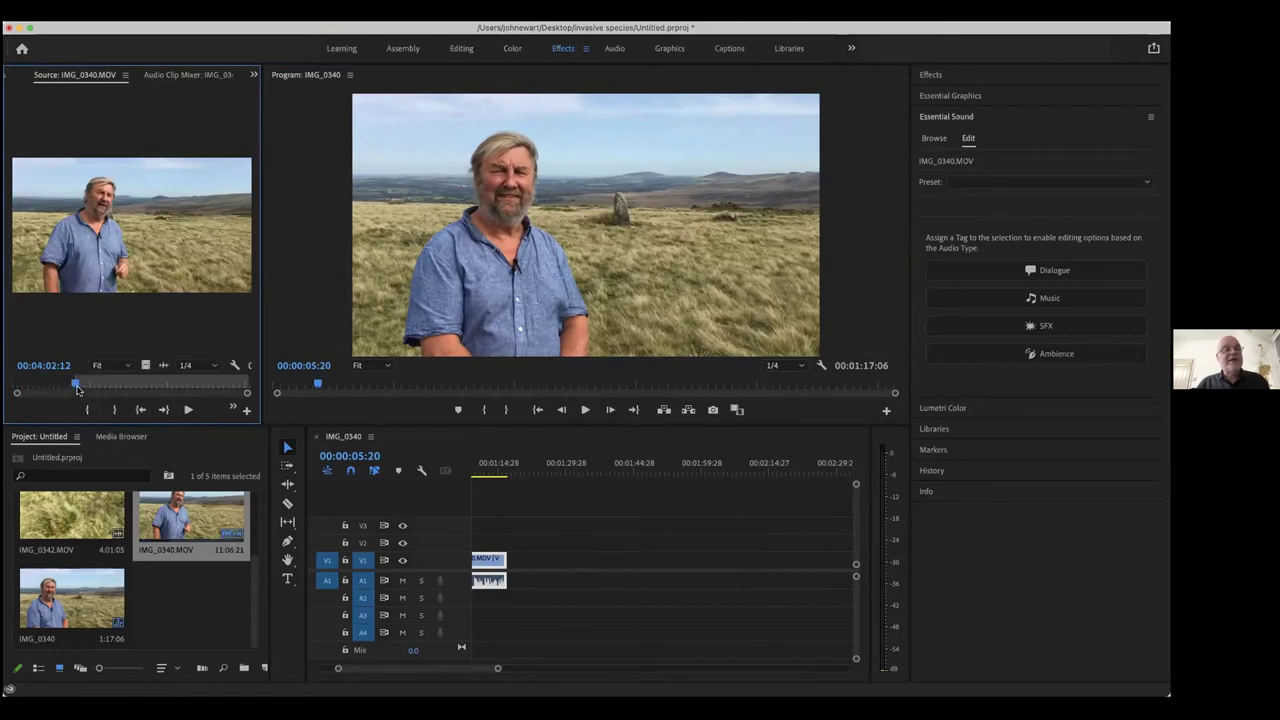
pyautogui.moveTo(76, 387); pyautogui.dragTo(103, 387)
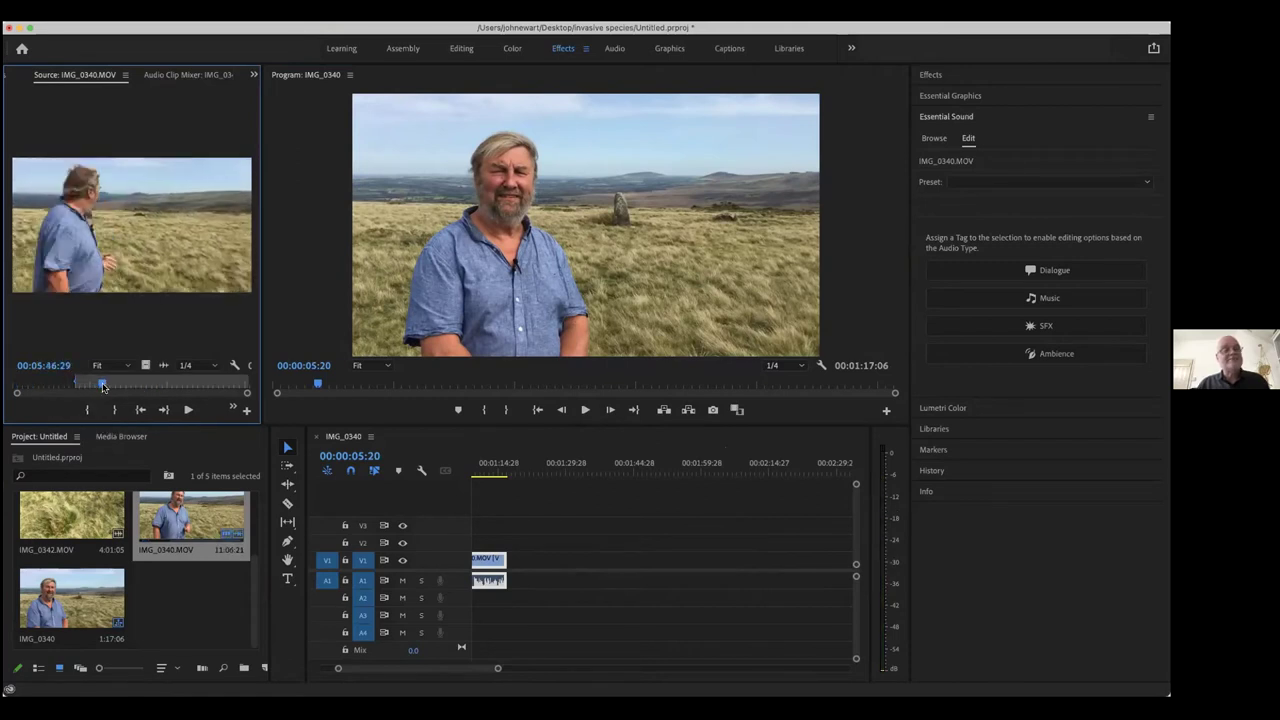
pyautogui.click(117, 409)
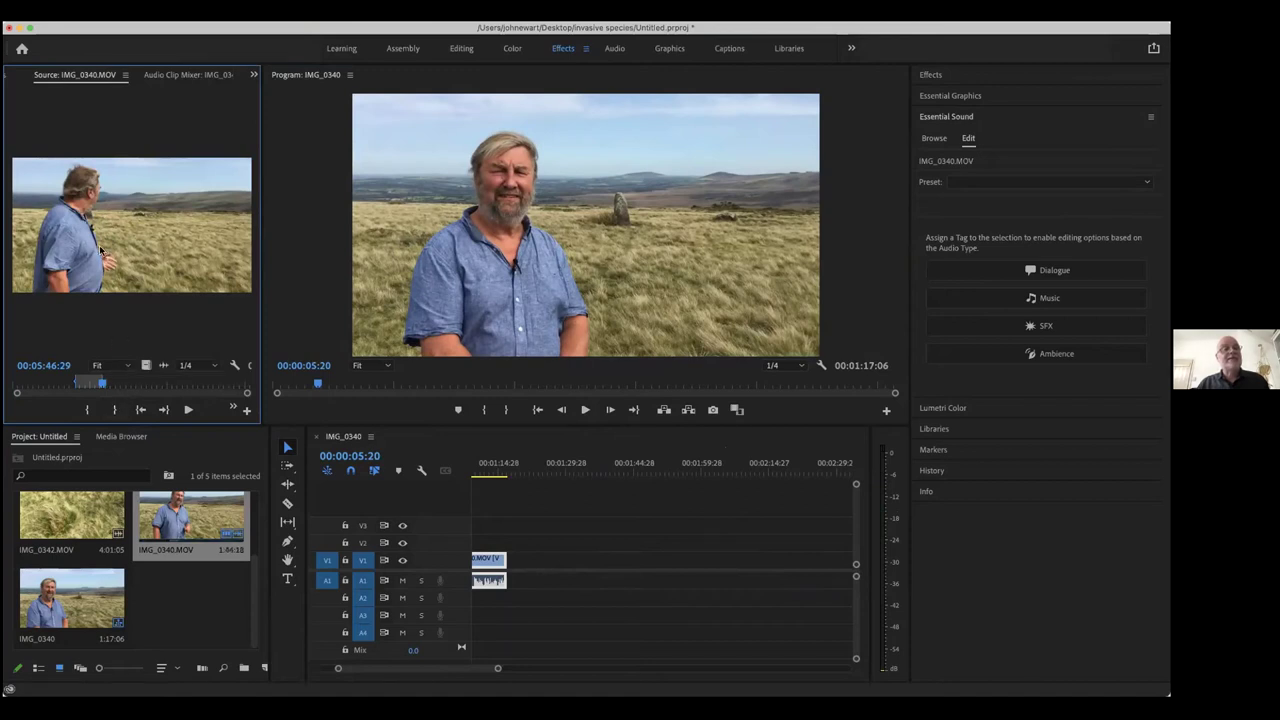
pyautogui.moveTo(502, 492); pyautogui.dragTo(513, 581)
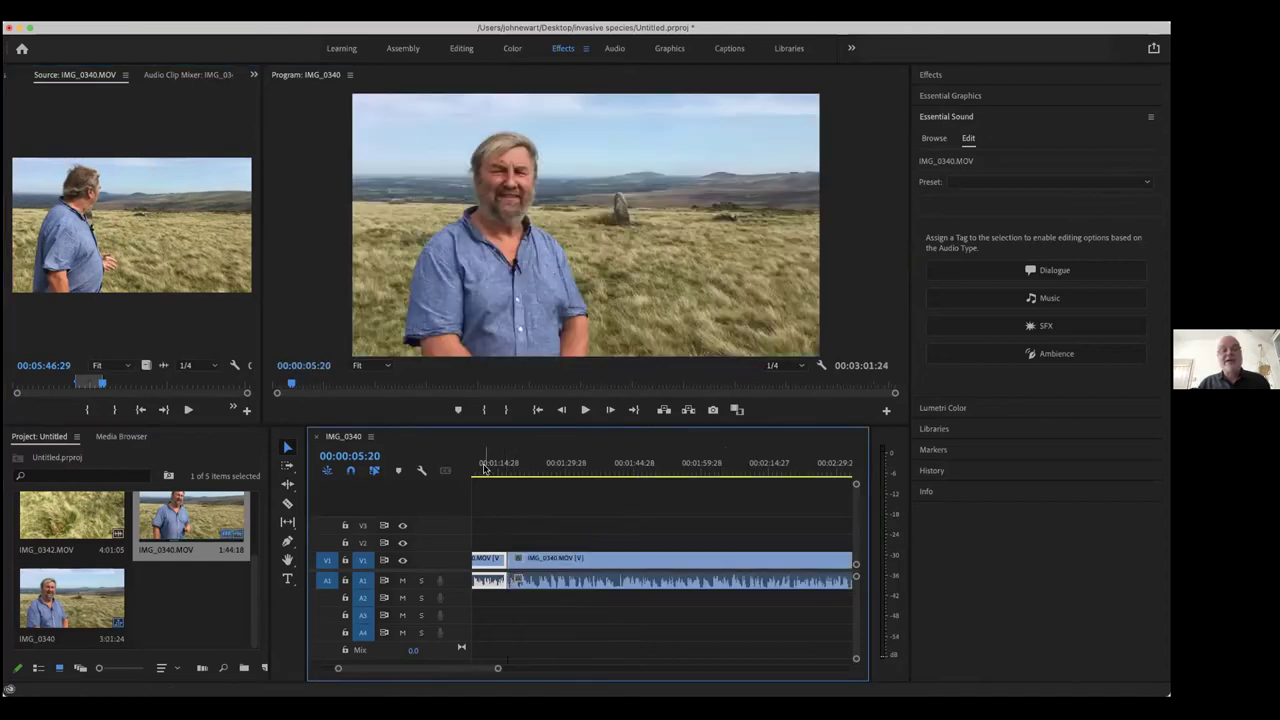
# Play the sequence across the cut between the two IMG_0340.MOV clips
pyautogui.click(586, 410)
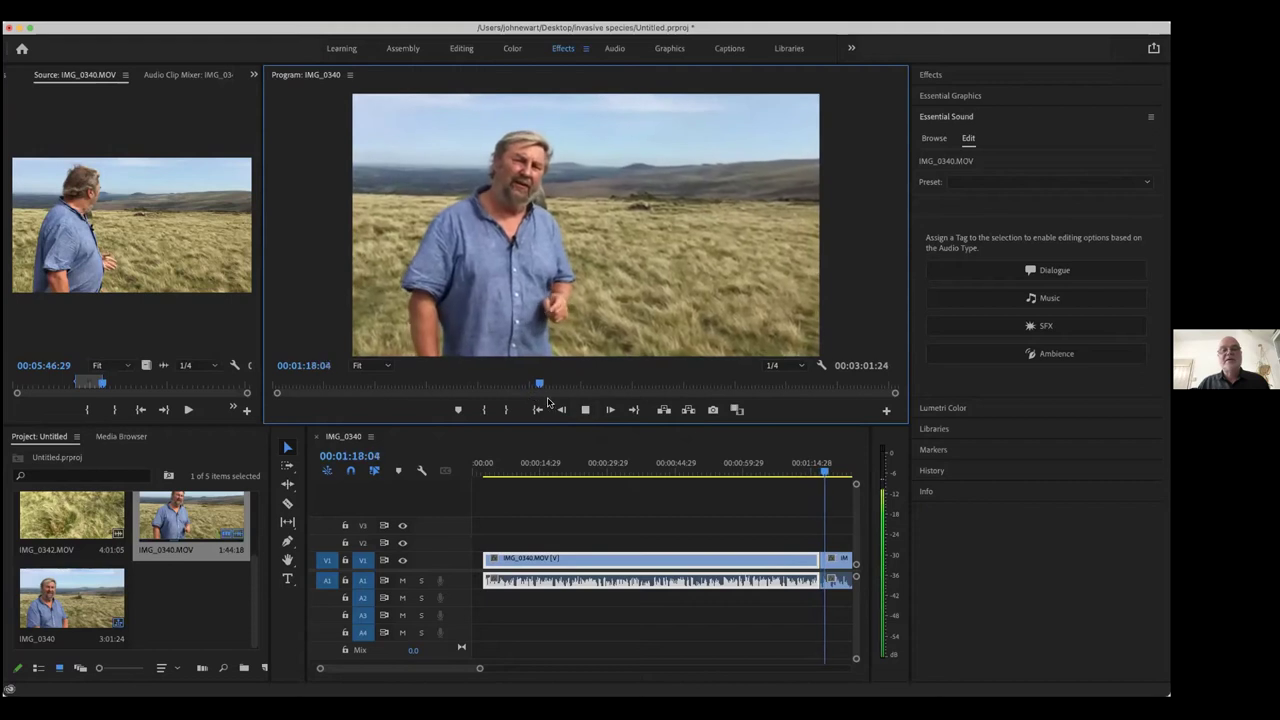
pyautogui.press('space')
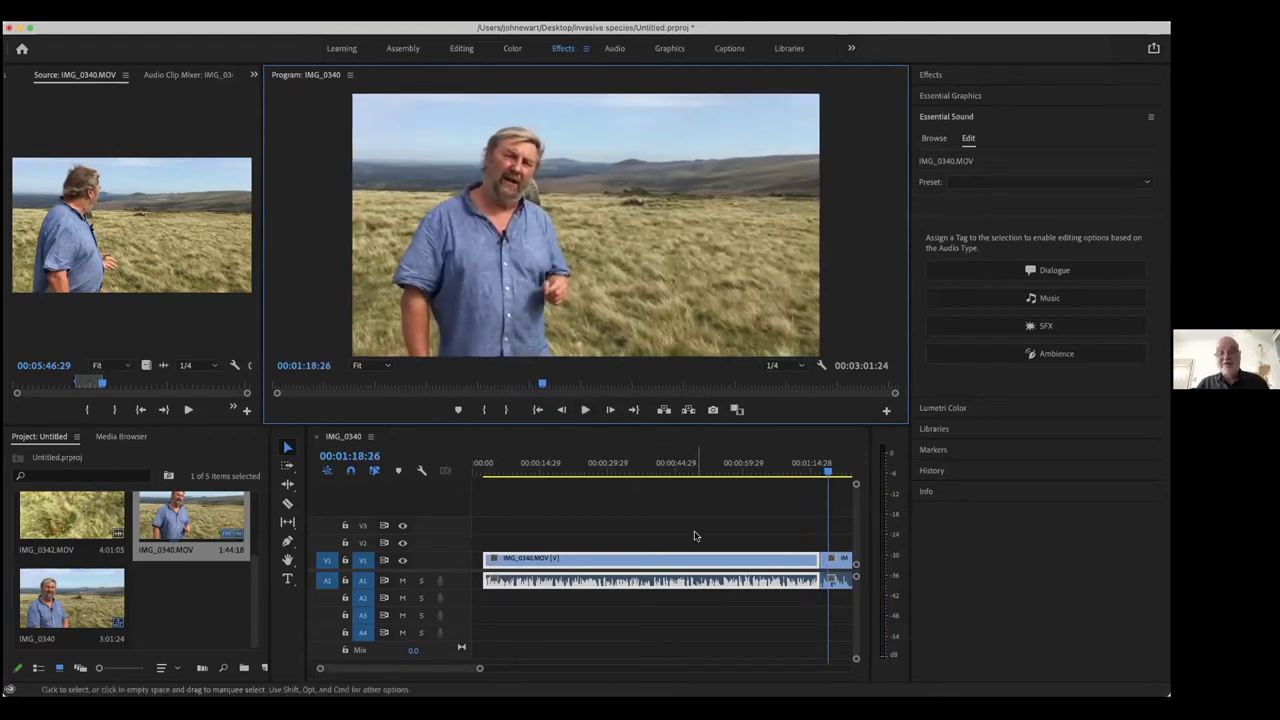
pyautogui.press('=')
pyautogui.press('=')
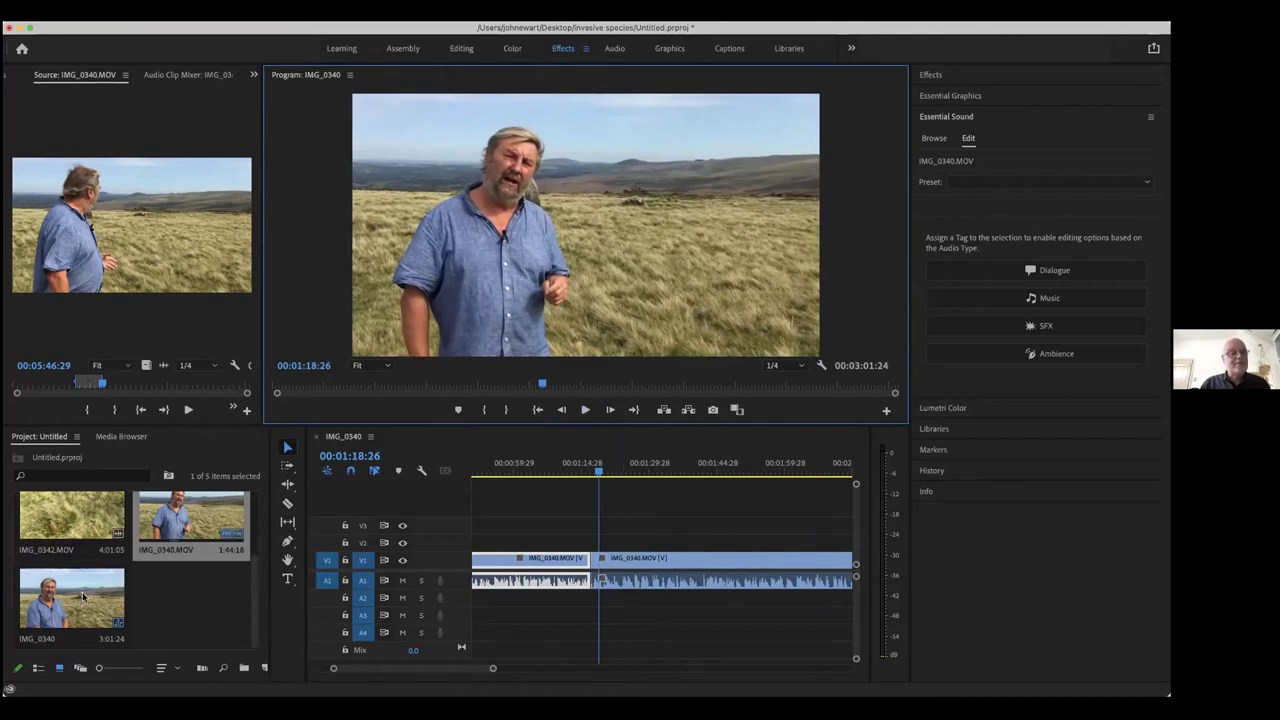
# Mark IMG_0342.MOV from 00:00:46:11 to 00:01:08:15 and place its video on track V2 over the cut between the interview clips
pyautogui.doubleClick(42, 522)
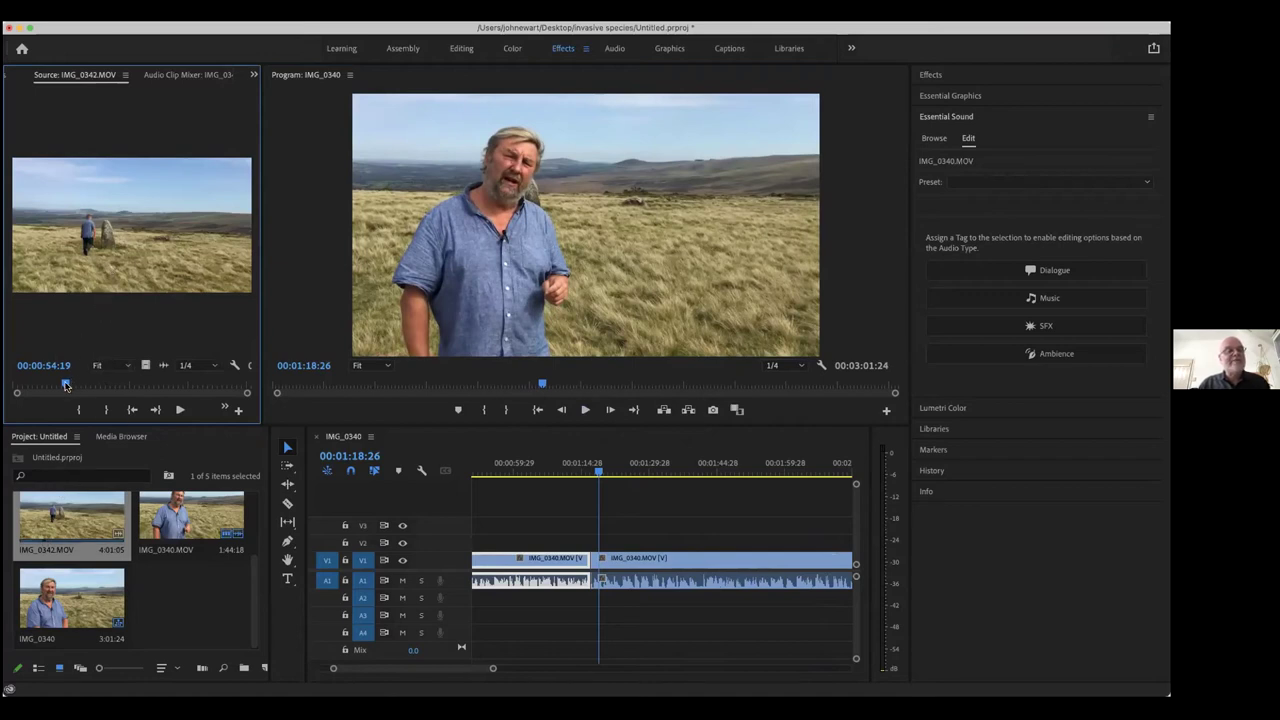
pyautogui.moveTo(65, 386)
pyautogui.mouseDown()
pyautogui.moveTo(52, 390)
pyautogui.moveTo(59, 401)
pyautogui.mouseUp()
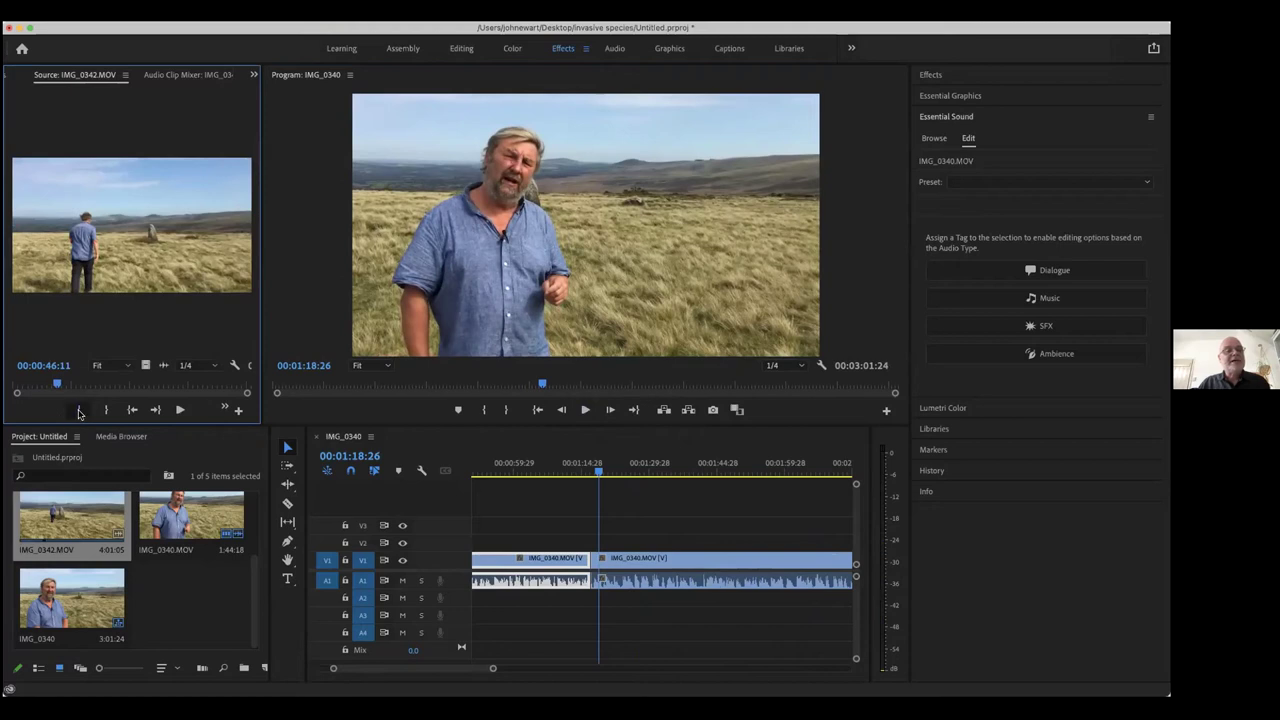
pyautogui.click(80, 413)
pyautogui.moveTo(58, 386); pyautogui.dragTo(80, 387)
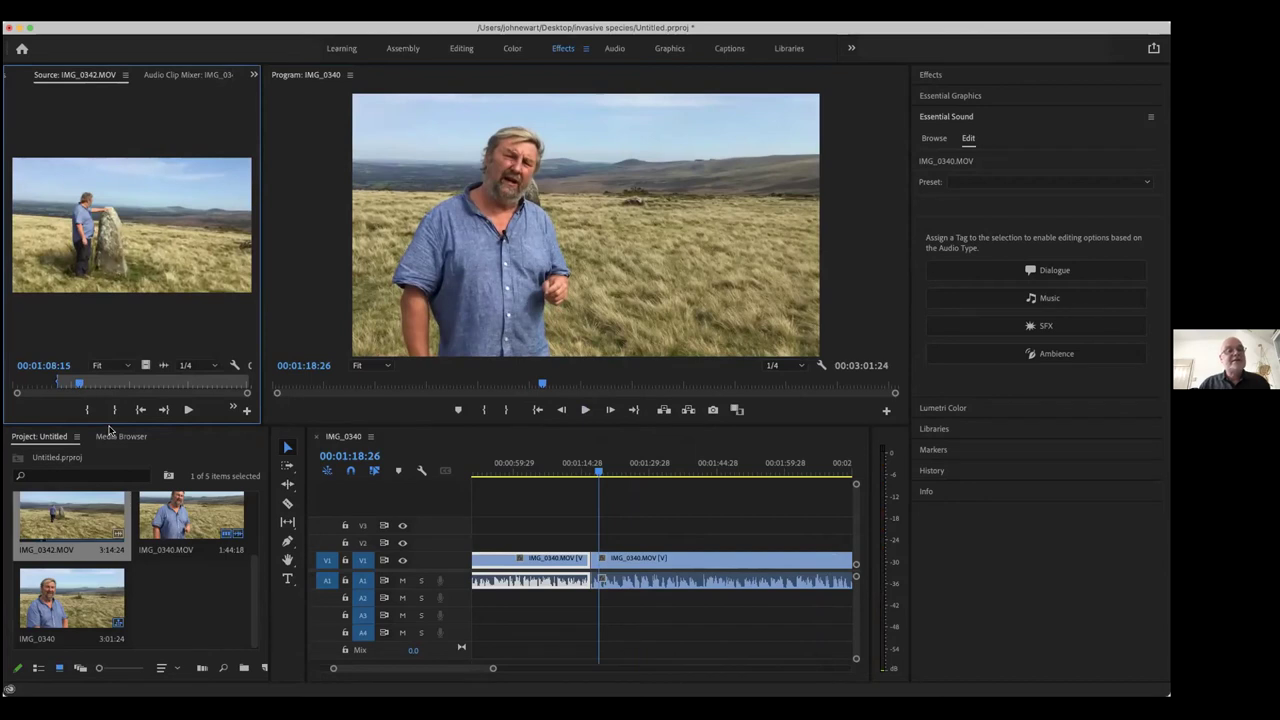
pyautogui.click(116, 411)
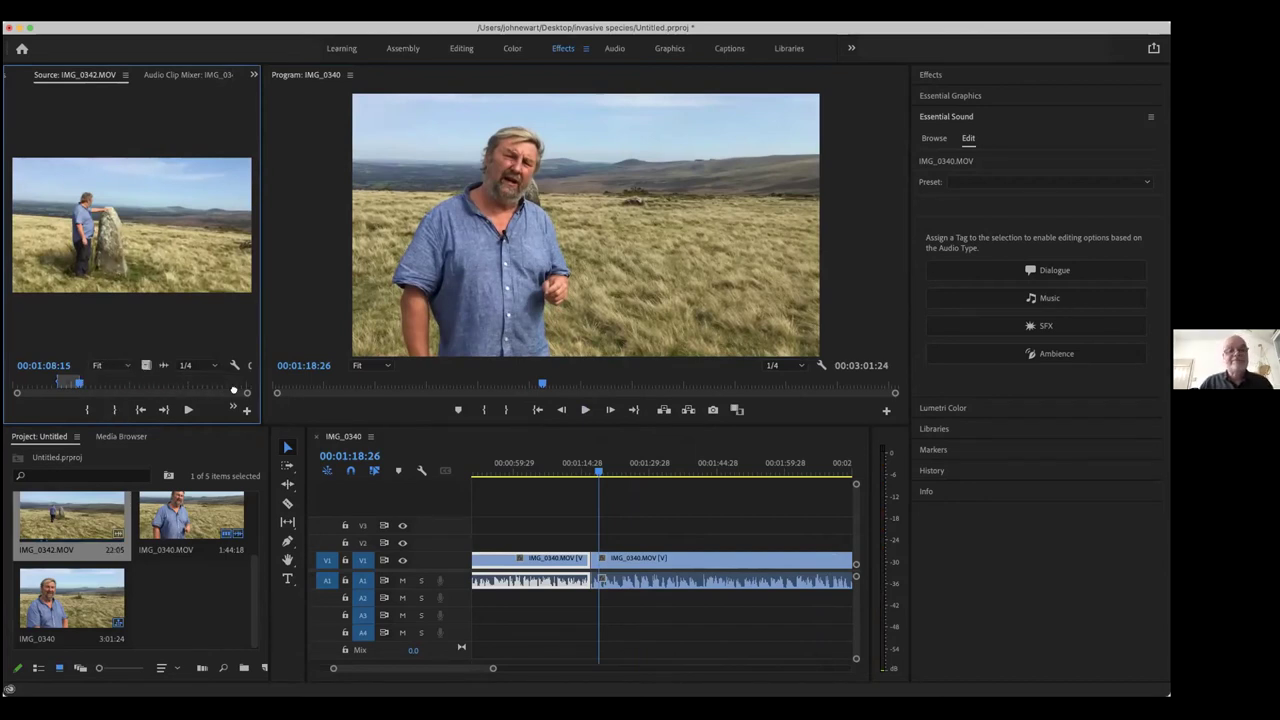
pyautogui.moveTo(427, 493); pyautogui.dragTo(546, 543)
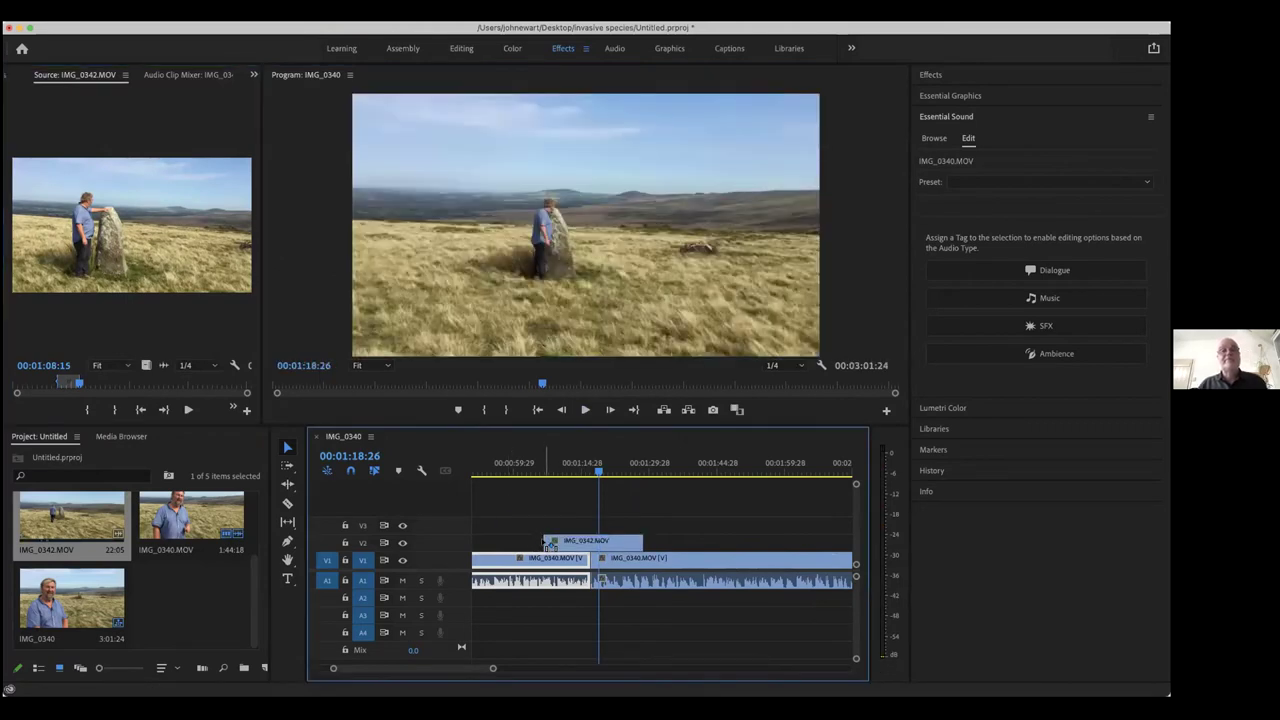
# Play the sequence from 00:00:58:00 through the IMG_0342.MOV cutaway to check how it covers the cut
pyautogui.moveTo(597, 470); pyautogui.dragTo(505, 470)
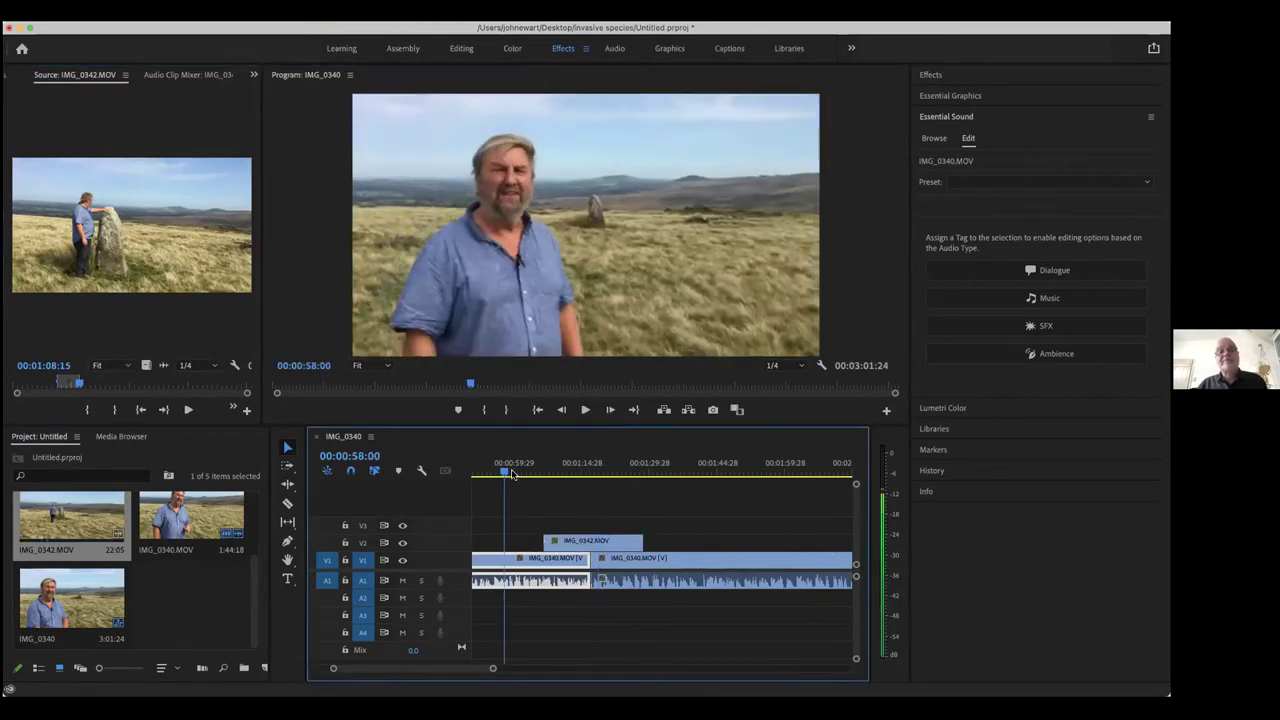
pyautogui.click(585, 410)
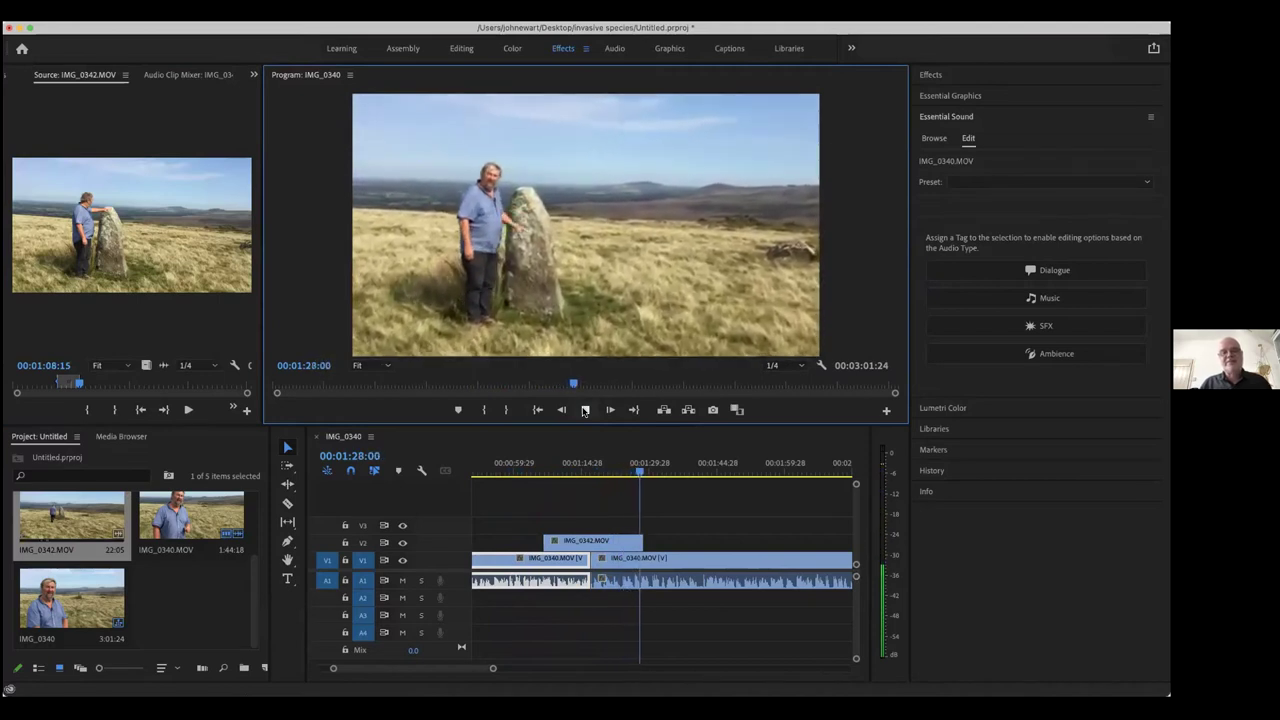
pyautogui.click(585, 410)
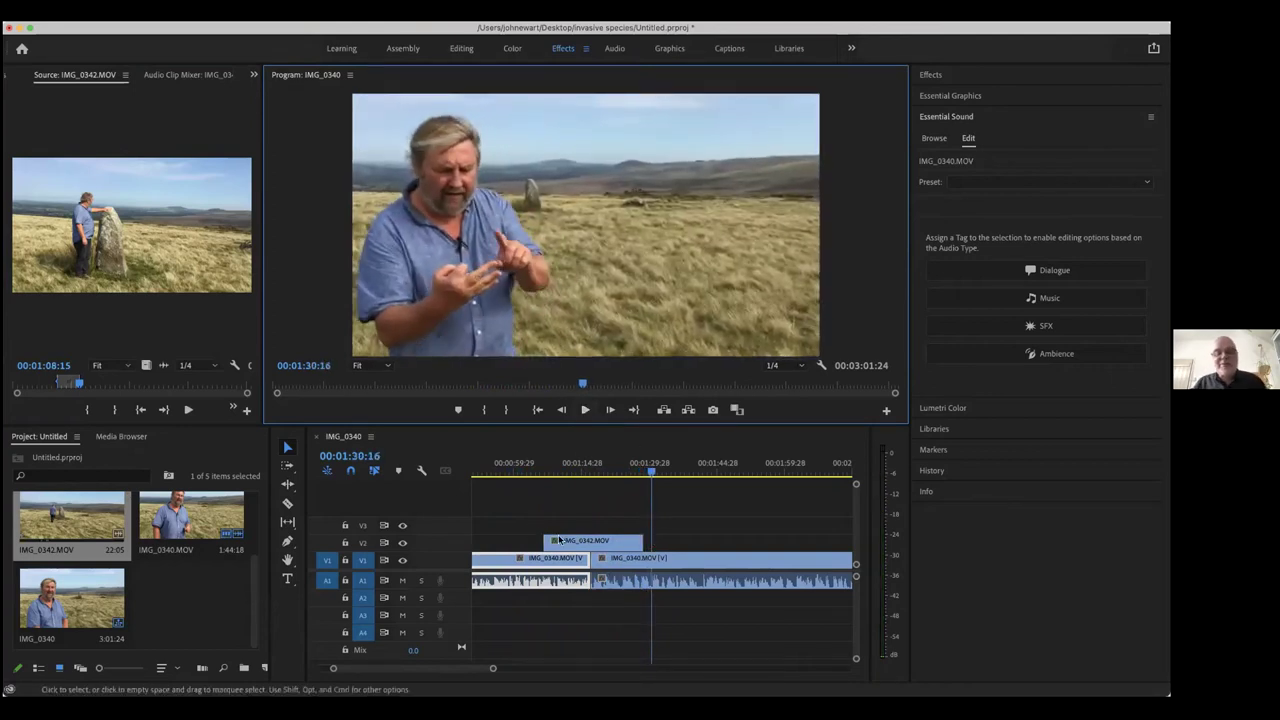
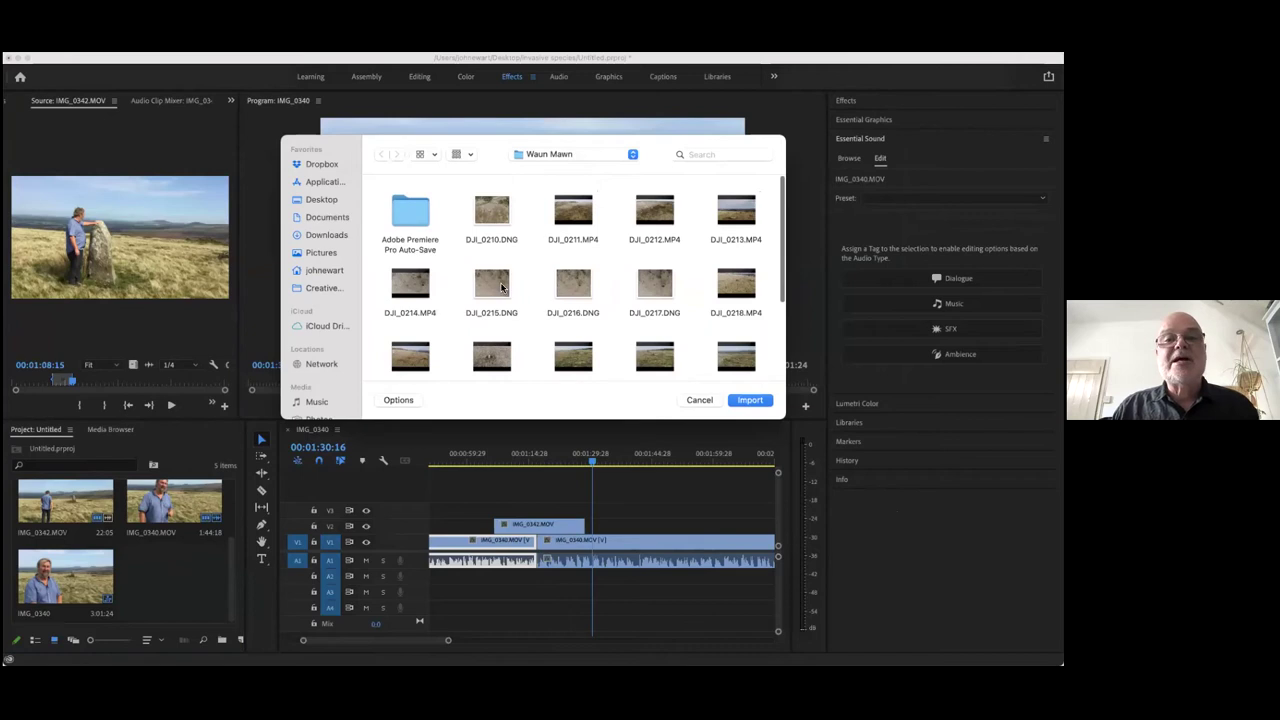
# Try to import DJI_0210.DNG from the Waun Mawn folder
pyautogui.click(502, 224)
pyautogui.click(752, 400)
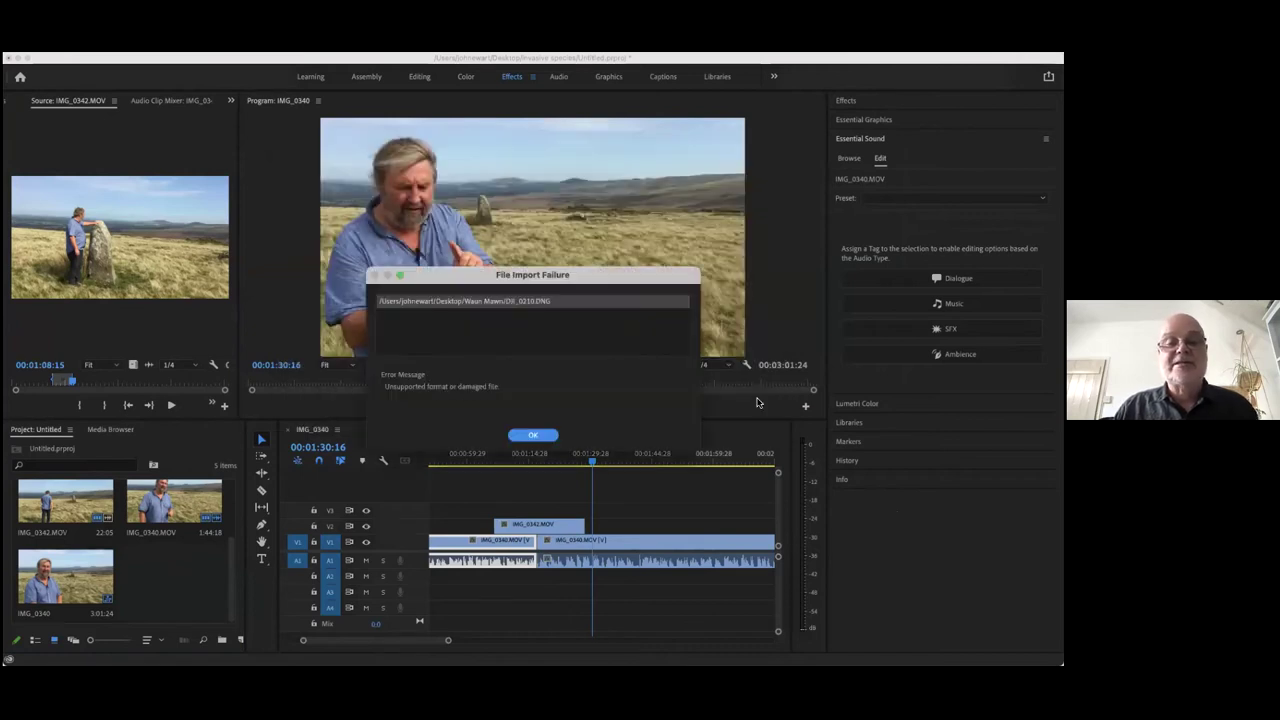
pyautogui.click(533, 436)
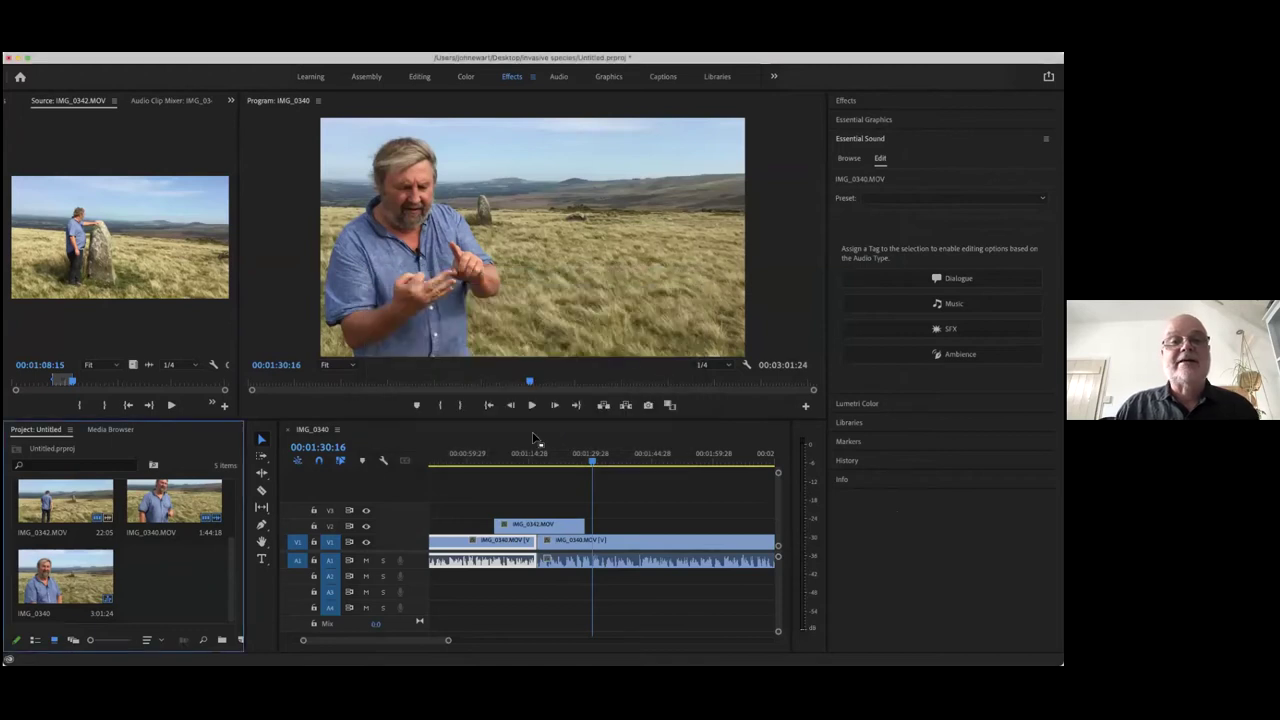
# Import DJI_0213.MP4 from the Waun Mawn folder and delete the IMG_0342.MOV cutaway from track V2
pyautogui.doubleClick(175, 587)
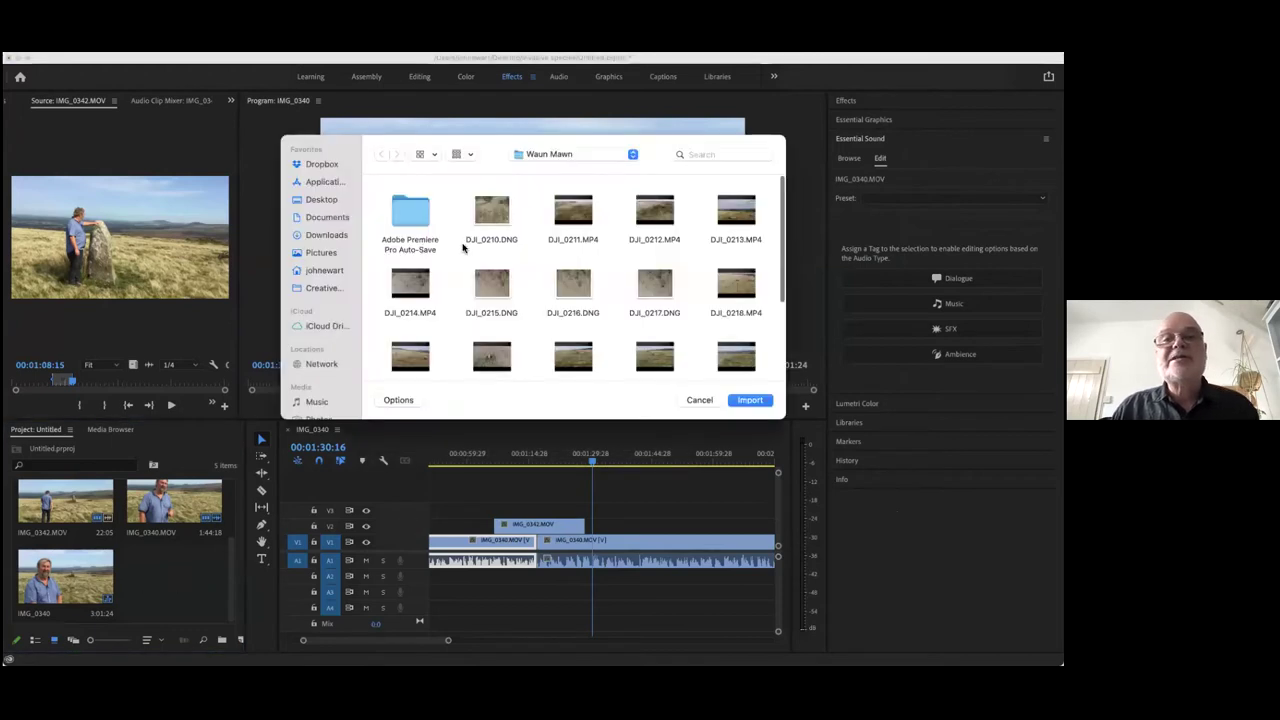
pyautogui.doubleClick(736, 212)
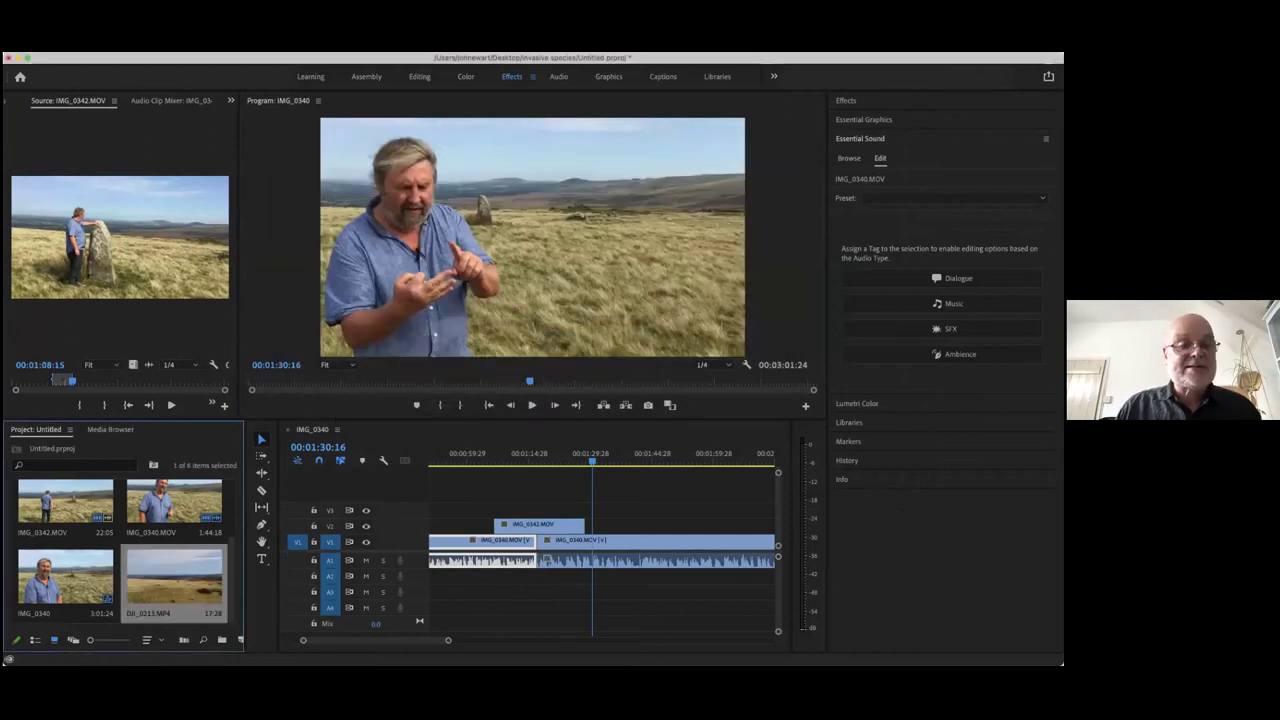
pyautogui.click(541, 525)
pyautogui.press('Delete')
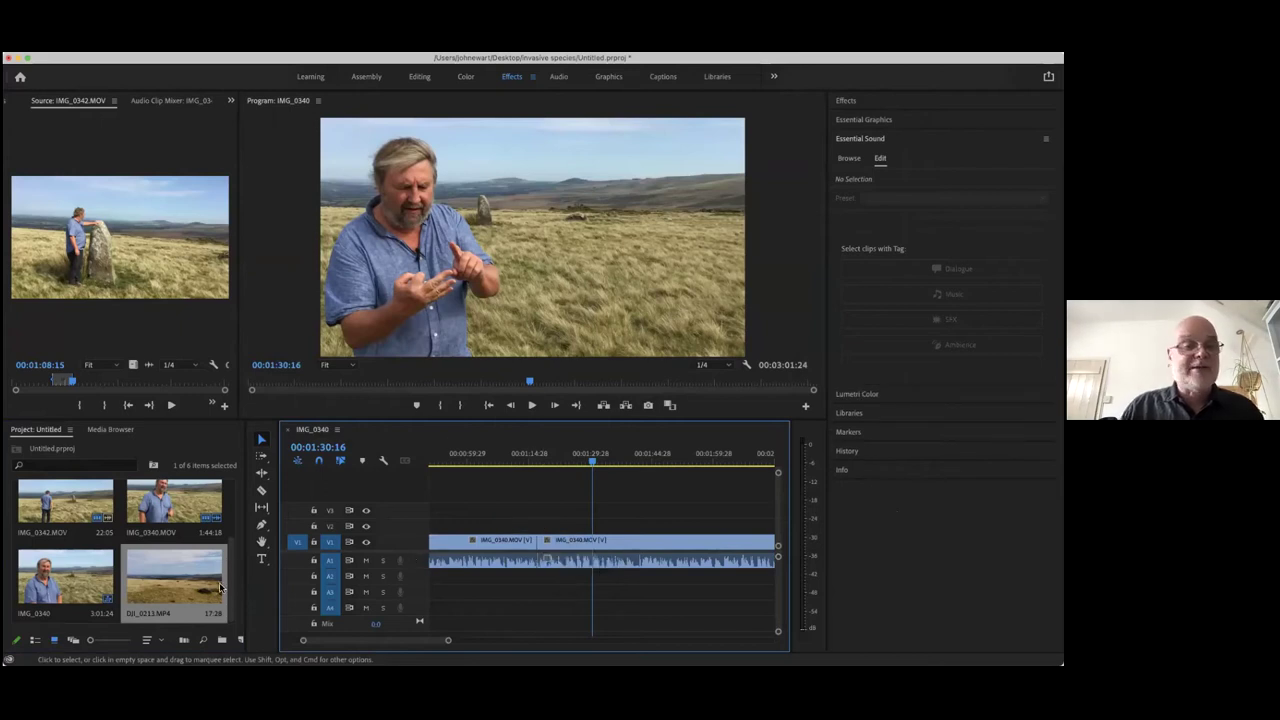
# Open DJI_0213.MP4 in the source monitor to inspect it, and select IMG_0340.MOV among the project items
pyautogui.doubleClick(178, 578)
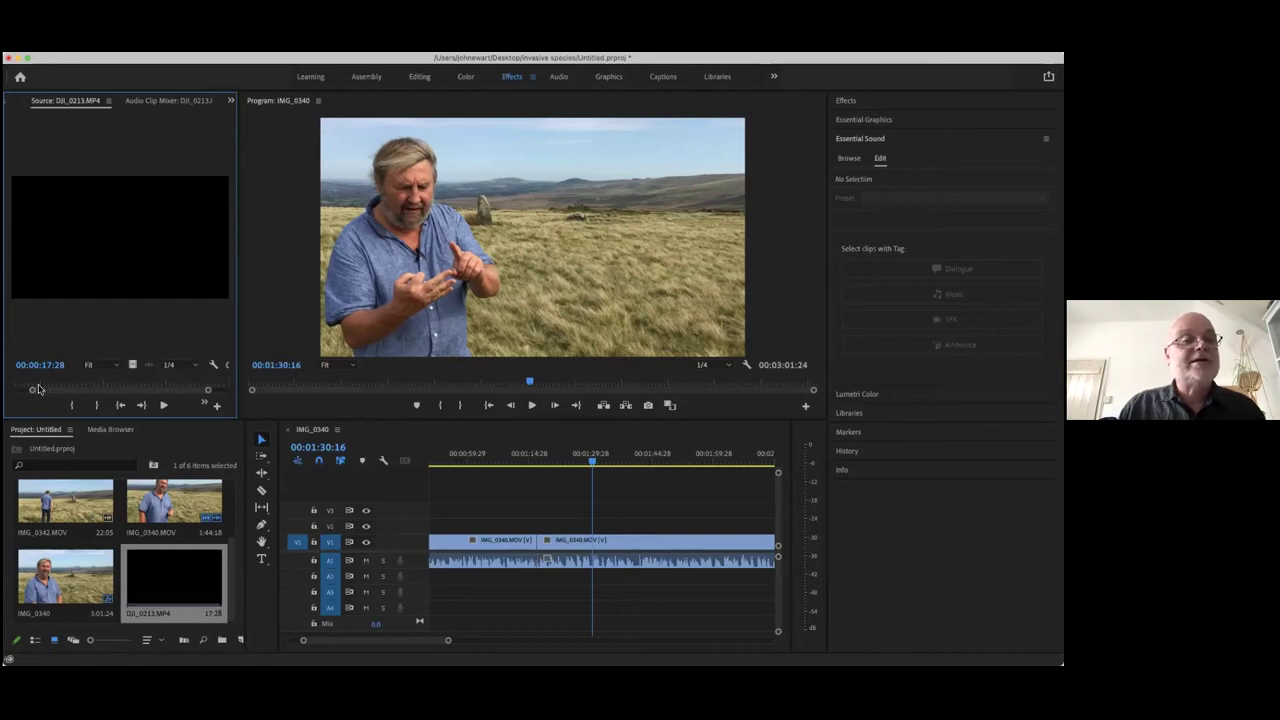
pyautogui.moveTo(33, 392); pyautogui.dragTo(70, 401)
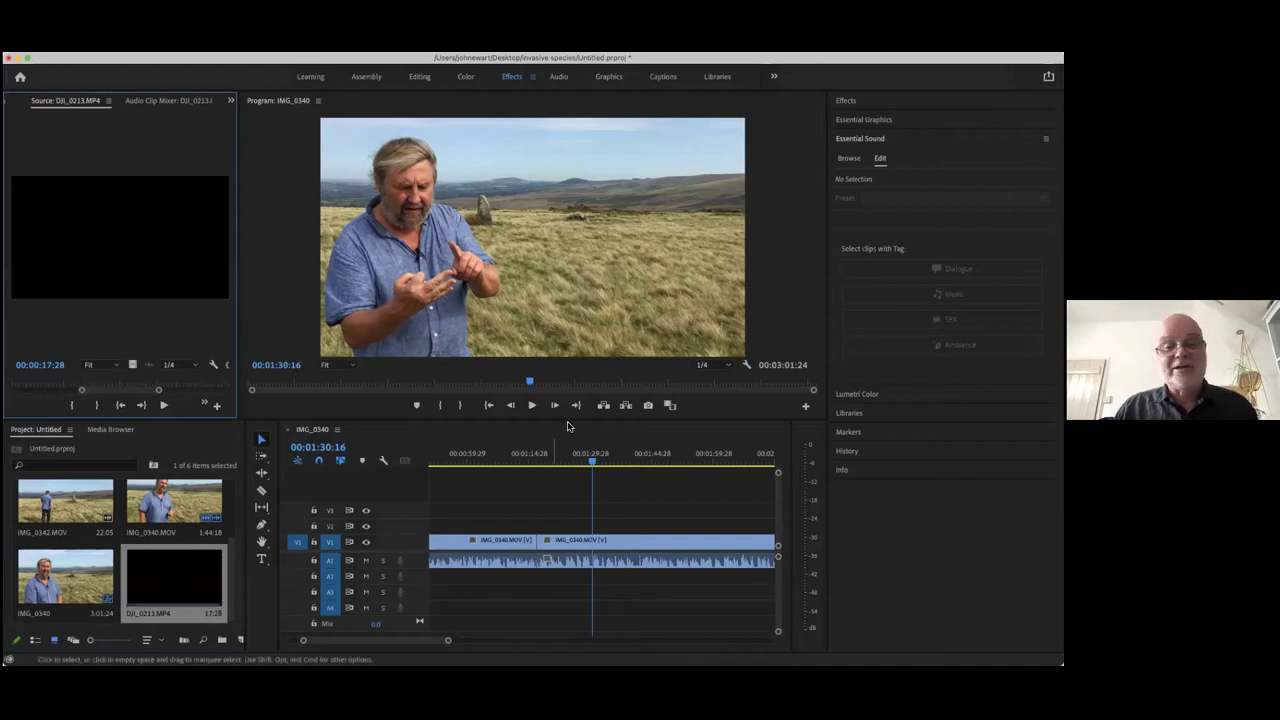
pyautogui.click(494, 94)
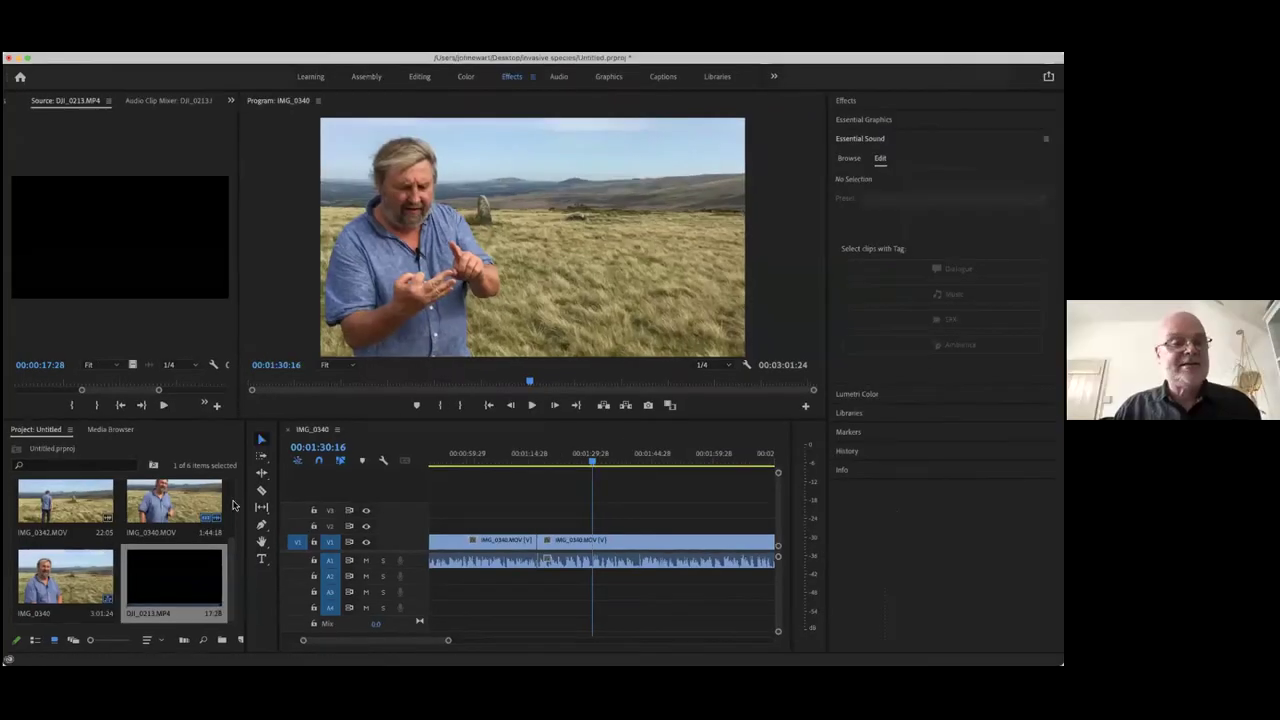
pyautogui.click(152, 505)
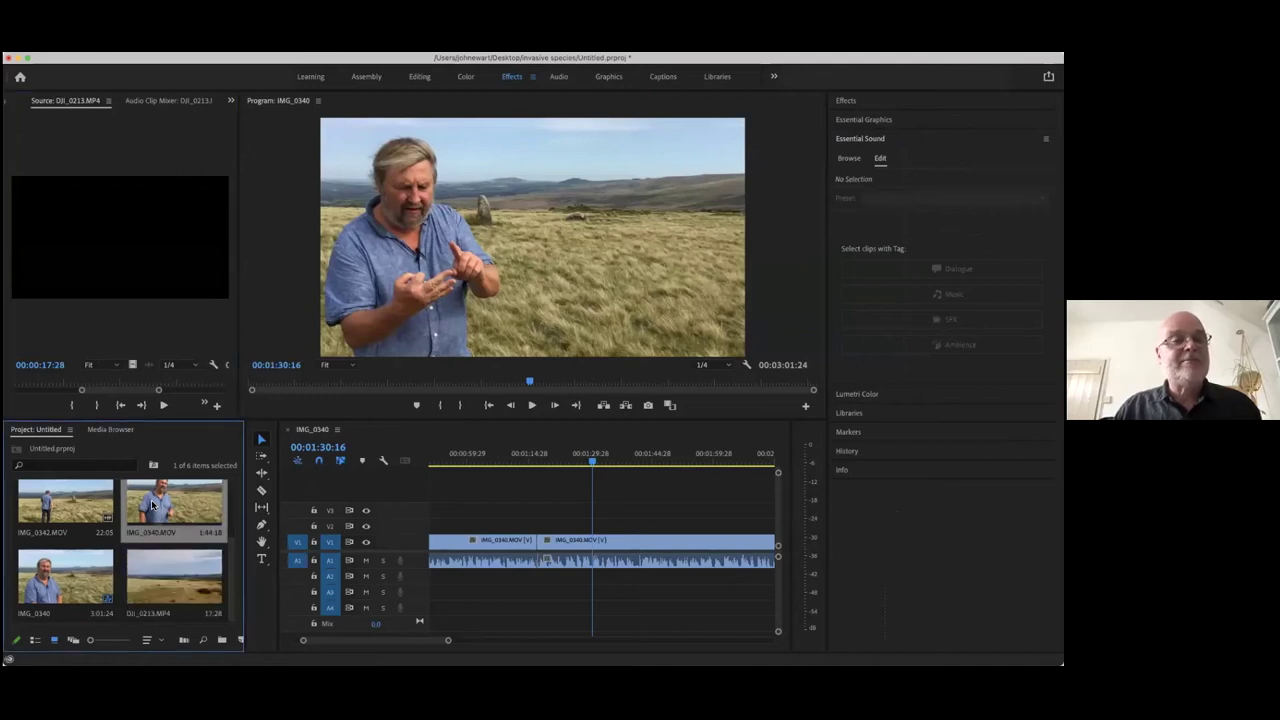
pyautogui.doubleClick(152, 505)
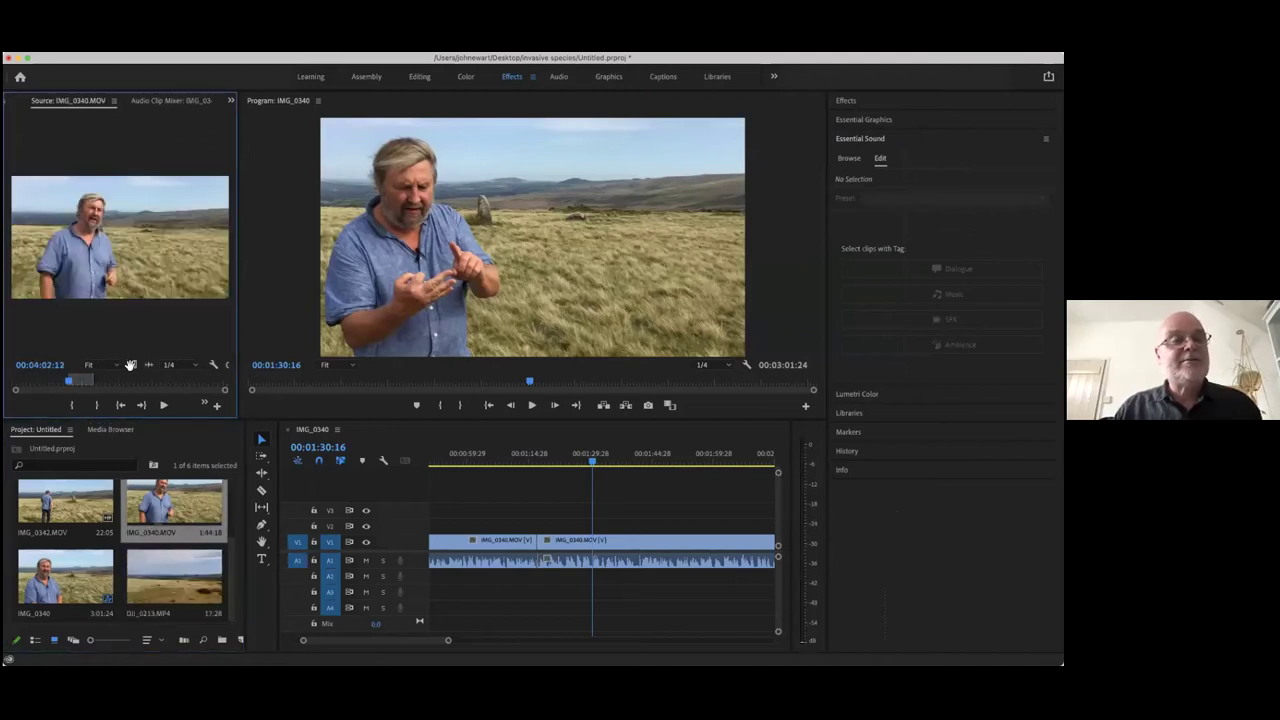
pyautogui.moveTo(130, 368); pyautogui.dragTo(84, 300)
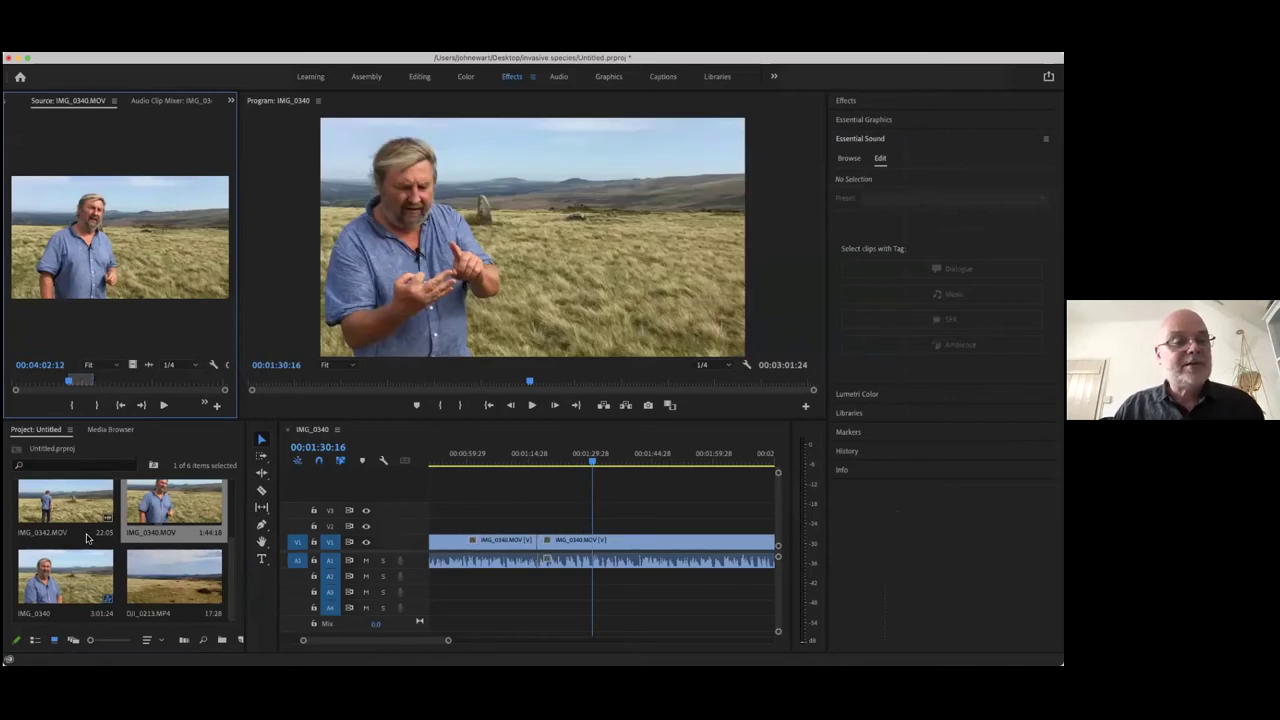
pyautogui.click(86, 566)
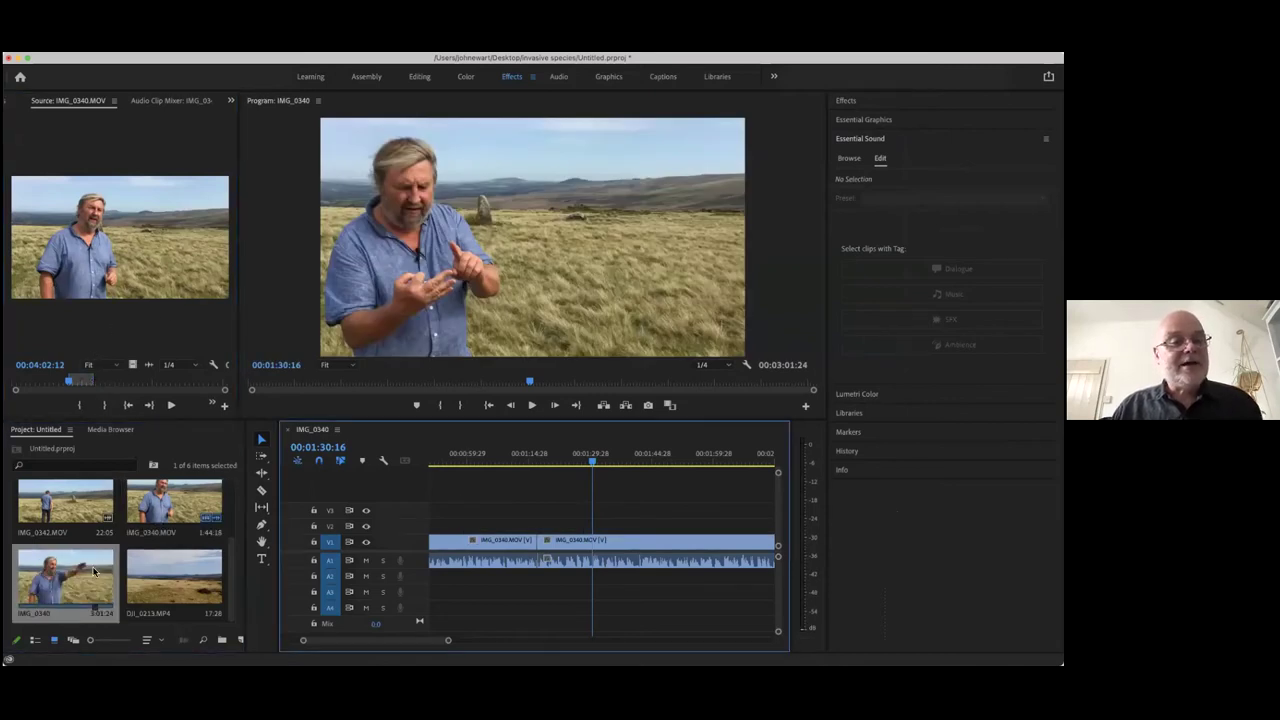
# Open IMG_0342.MOV in the source monitor and place its marked section on track V2 over the cut, ending at 00:01:30:16
pyautogui.doubleClick(65, 500)
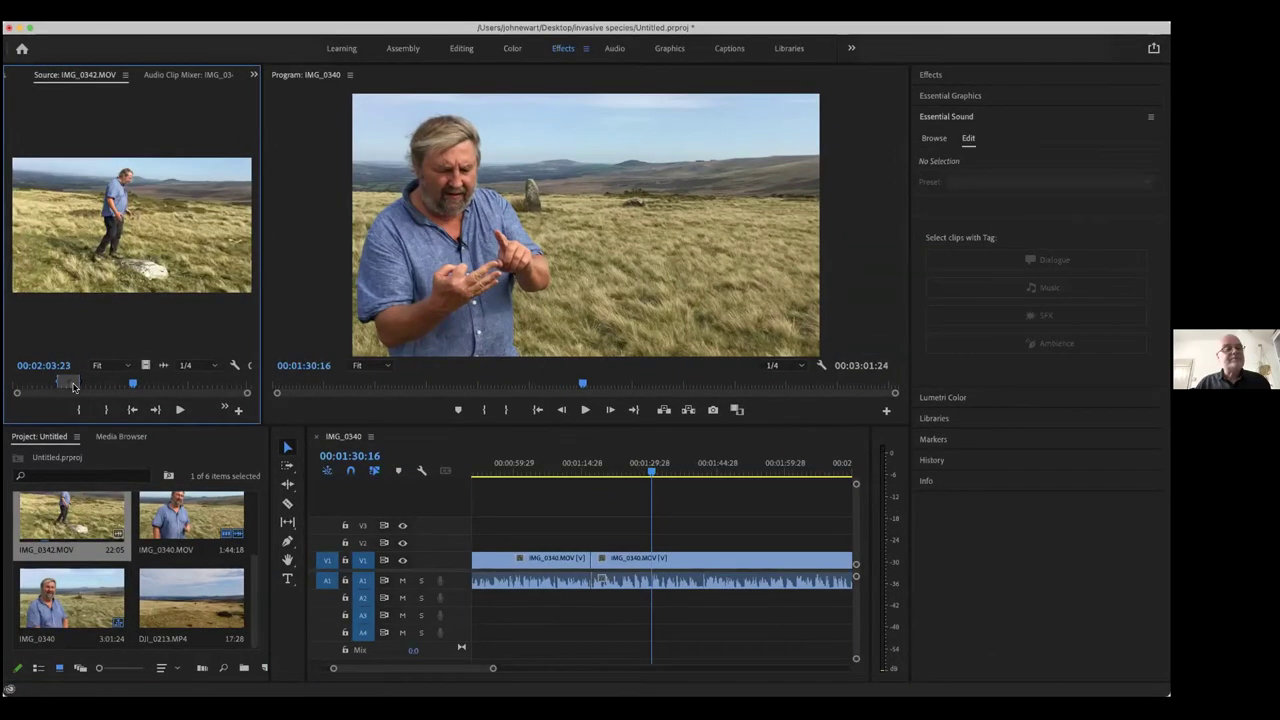
pyautogui.click(66, 382)
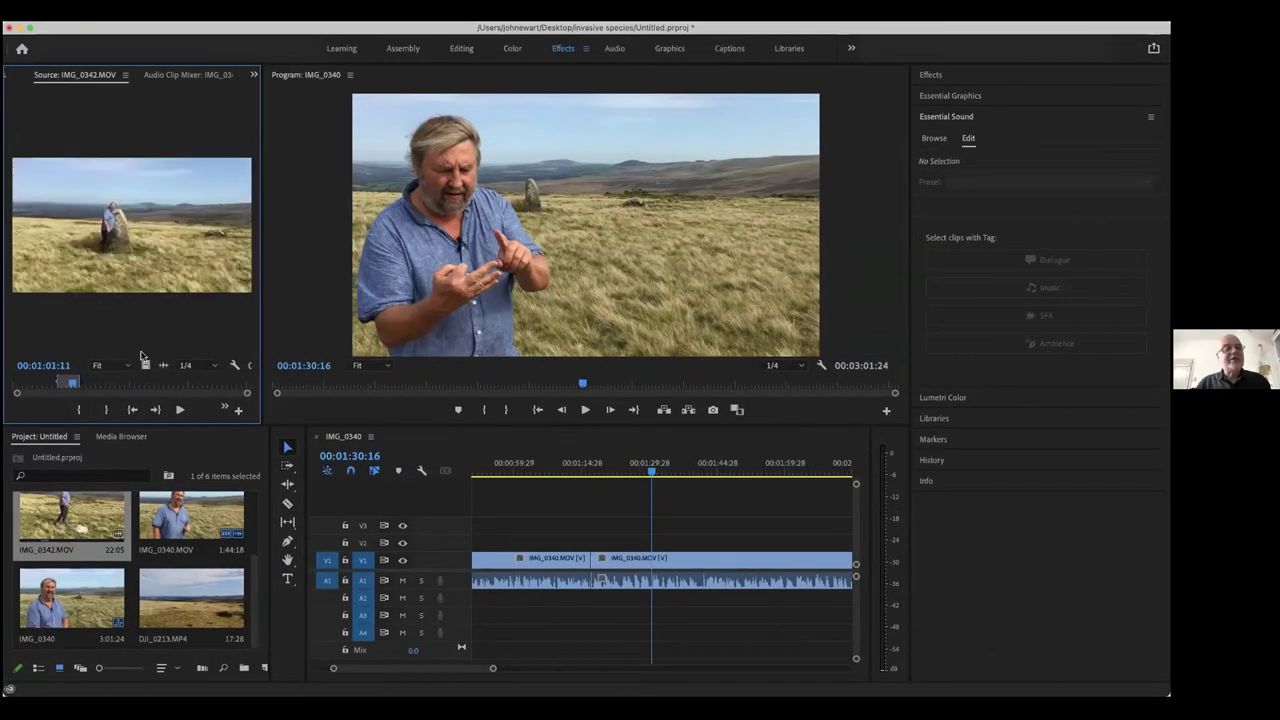
pyautogui.moveTo(513, 423); pyautogui.dragTo(551, 541)
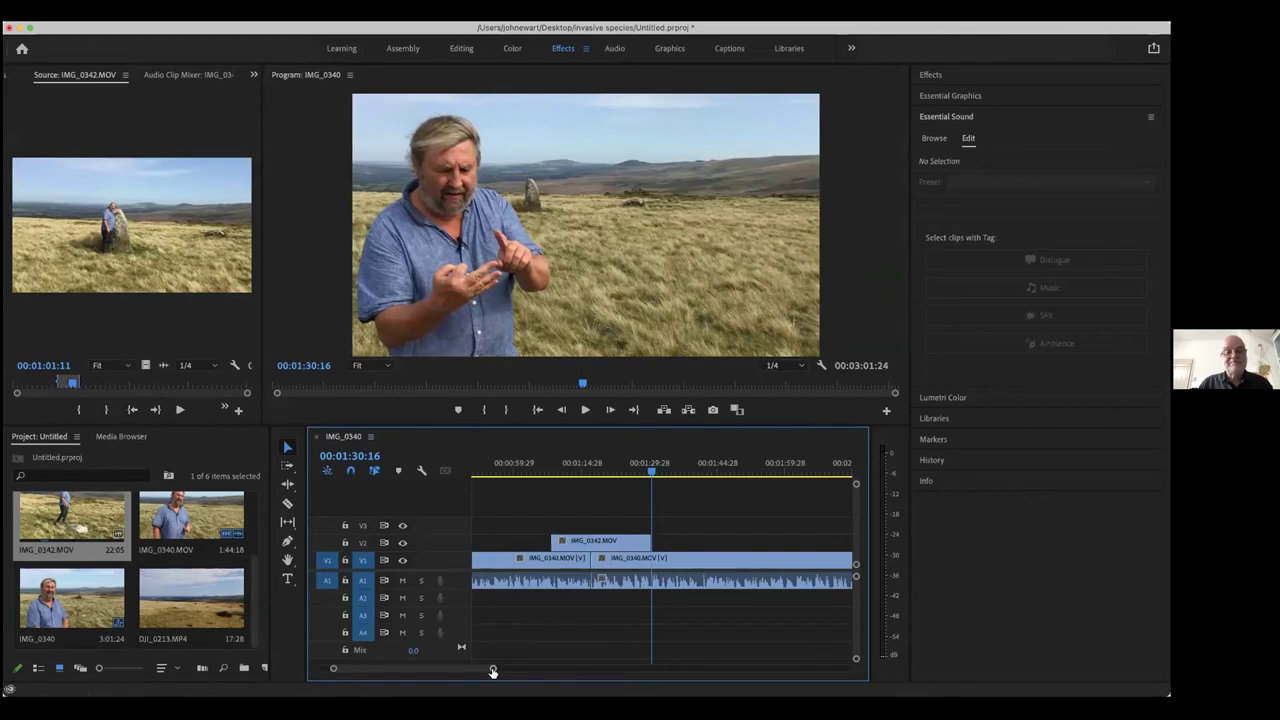
# Import the planed_logo image from the Documents folder into the project
pyautogui.moveTo(510, 672); pyautogui.dragTo(652, 669)
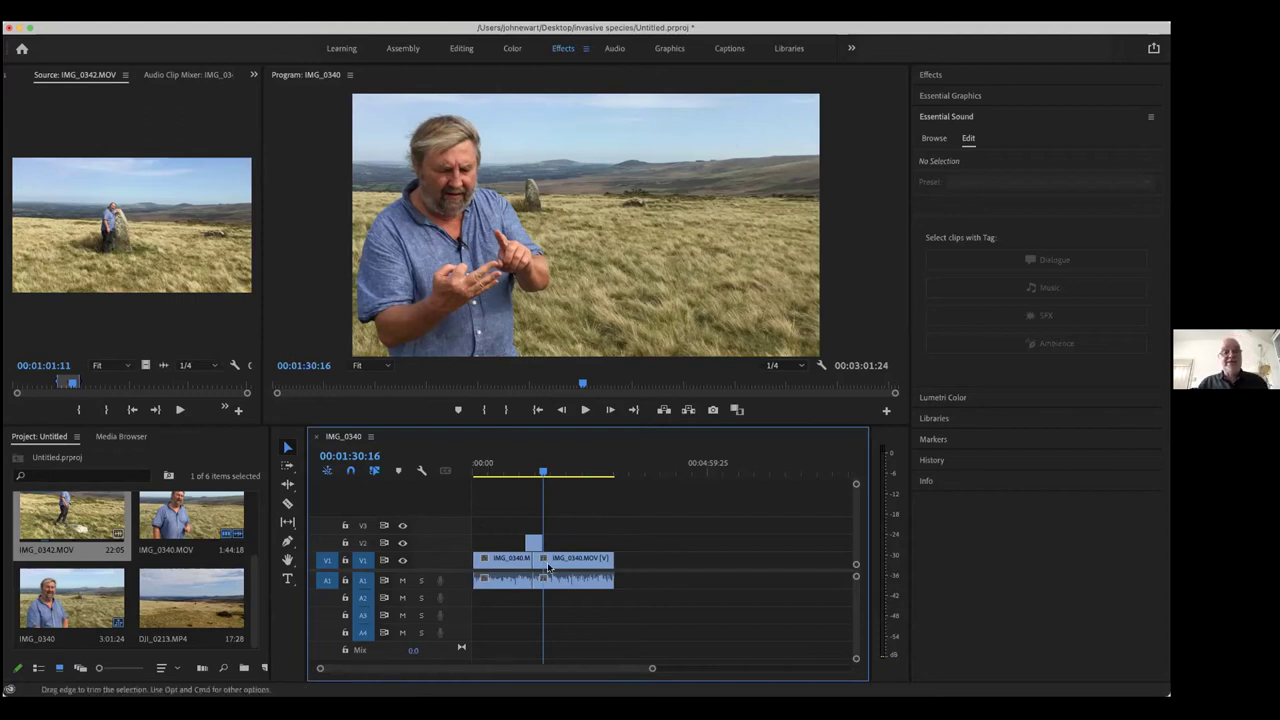
pyautogui.doubleClick(133, 606)
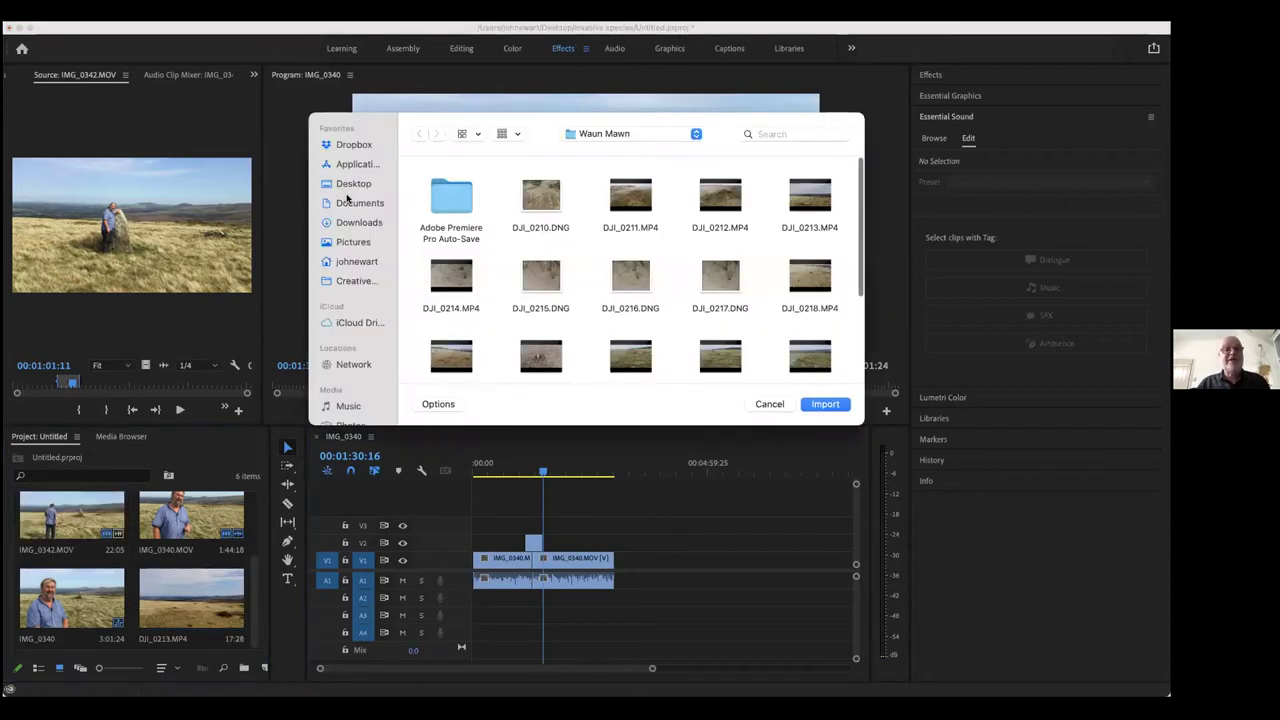
pyautogui.click(352, 204)
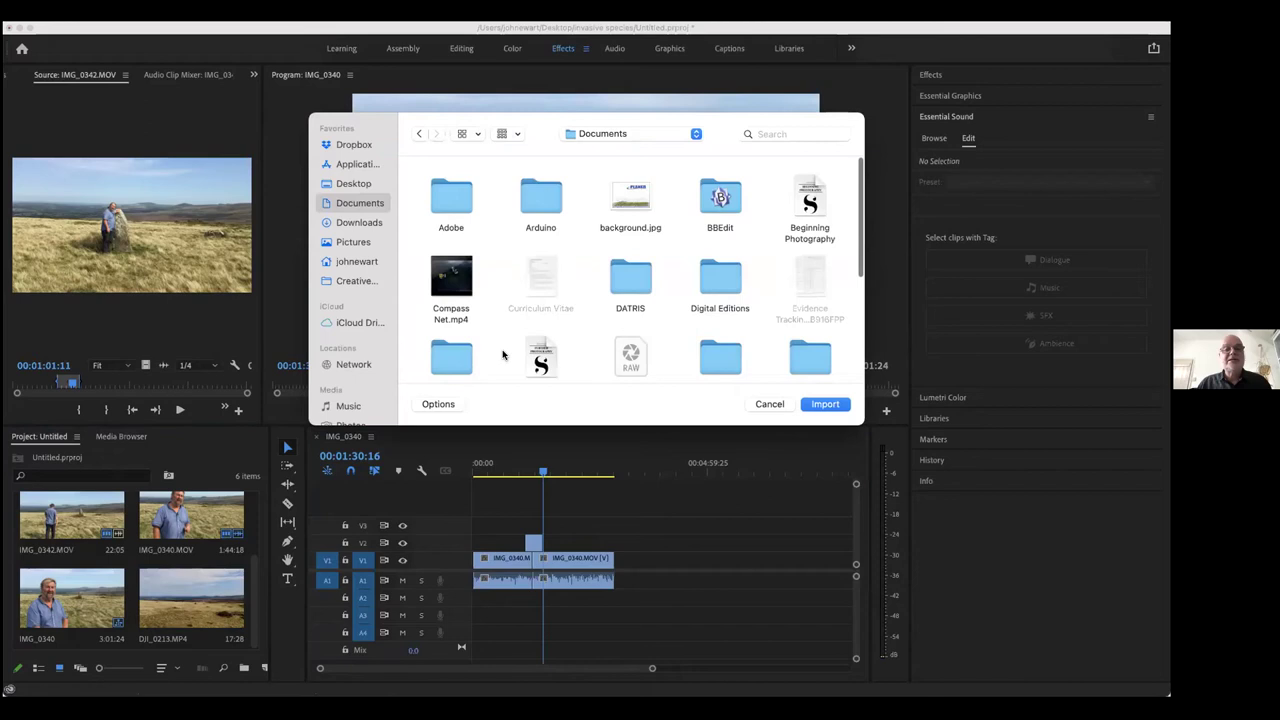
pyautogui.scroll(-3, 503, 356)
pyautogui.click(788, 345)
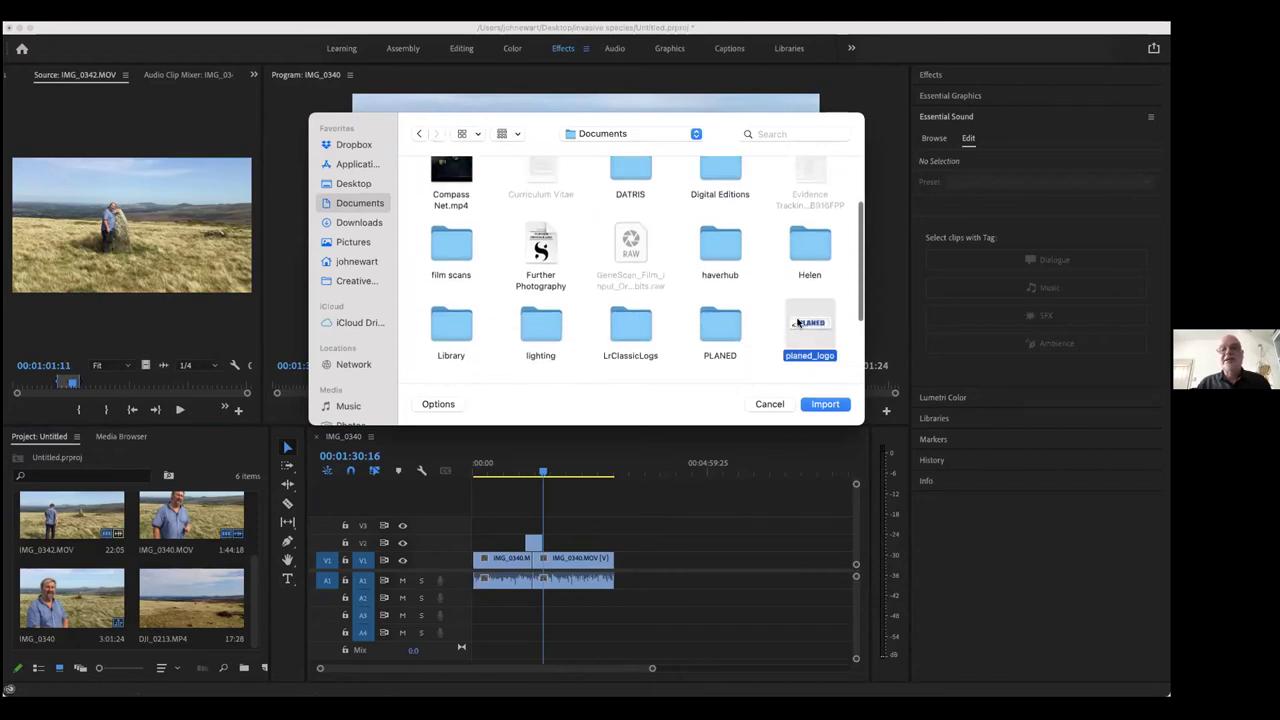
pyautogui.click(823, 403)
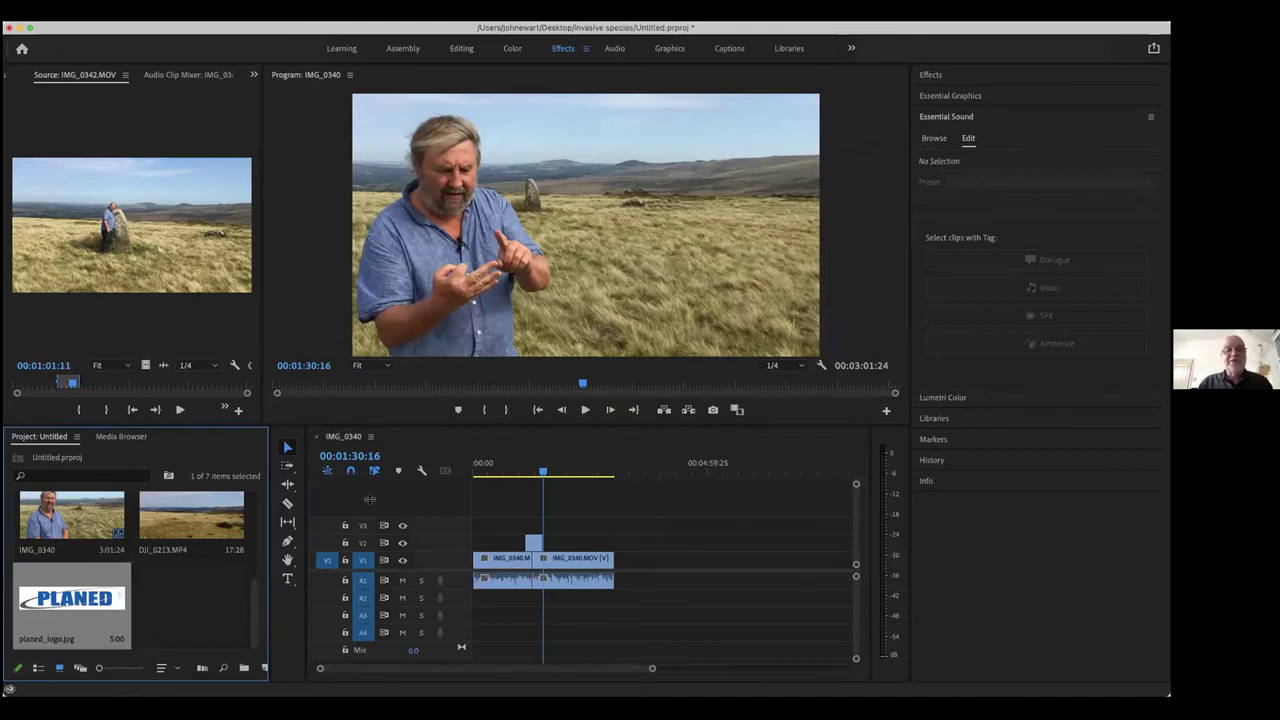
pyautogui.click(488, 416)
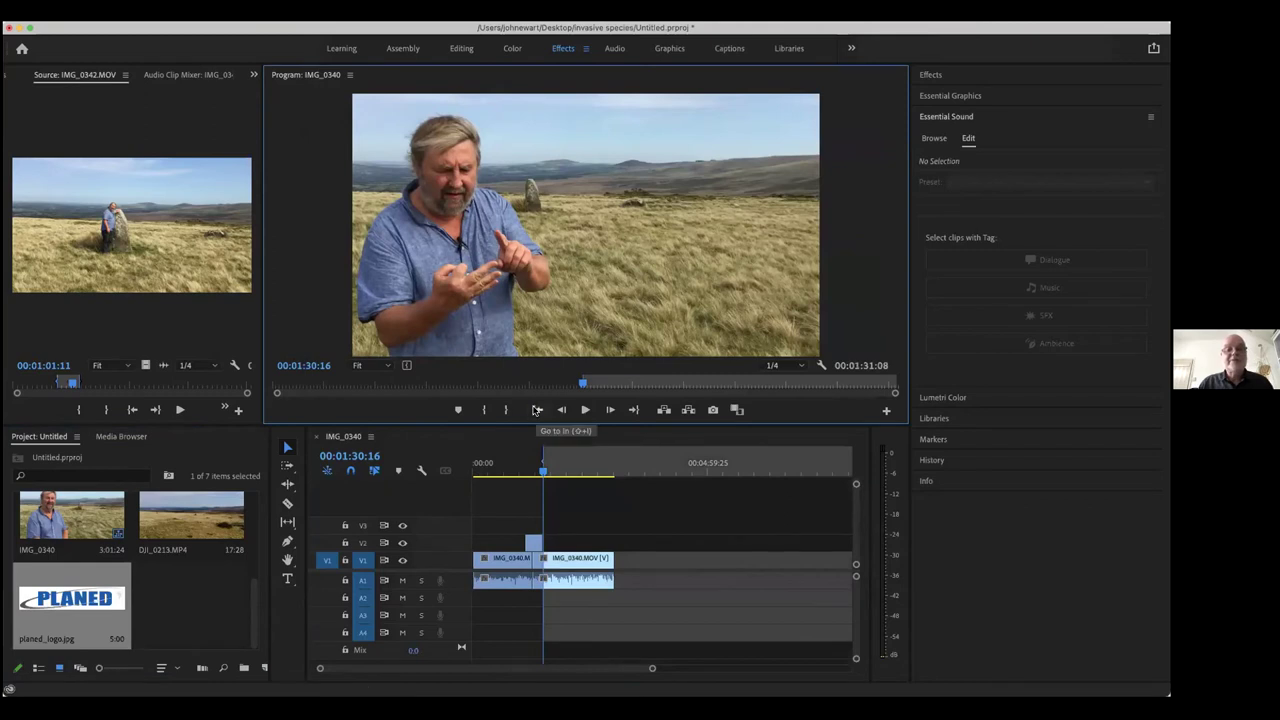
pyautogui.click(541, 471)
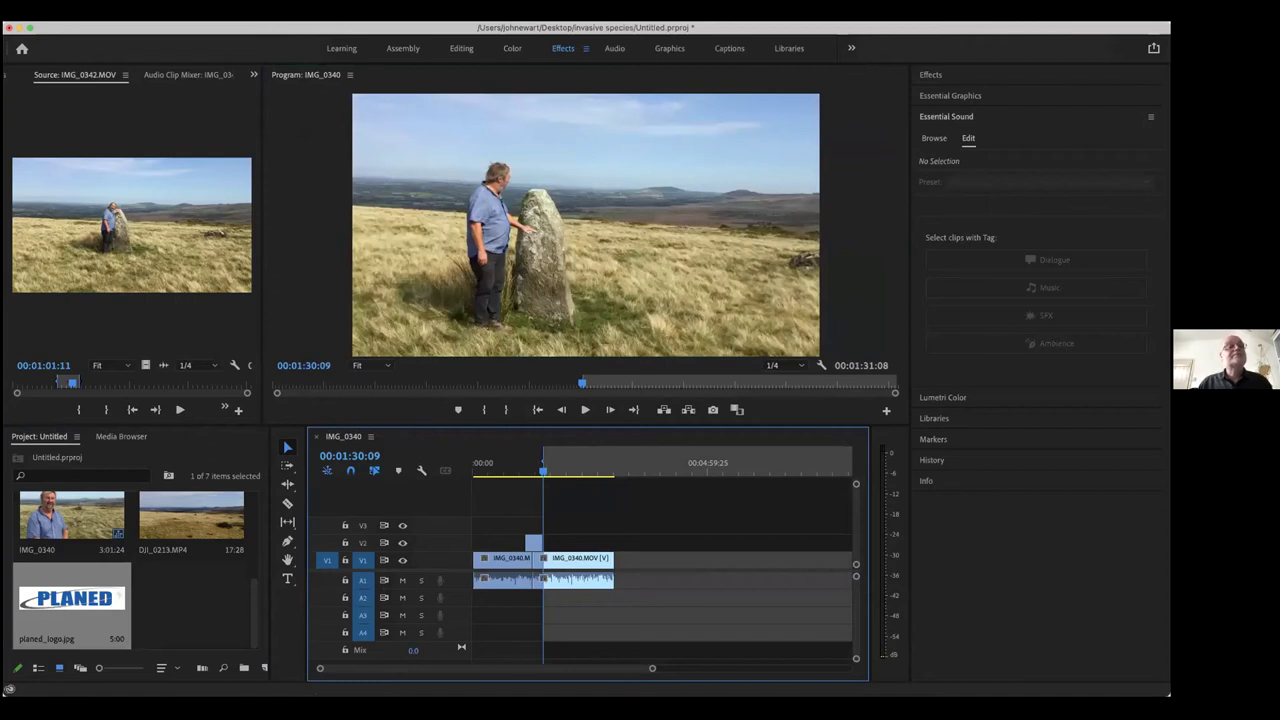
pyautogui.click(272, 11)
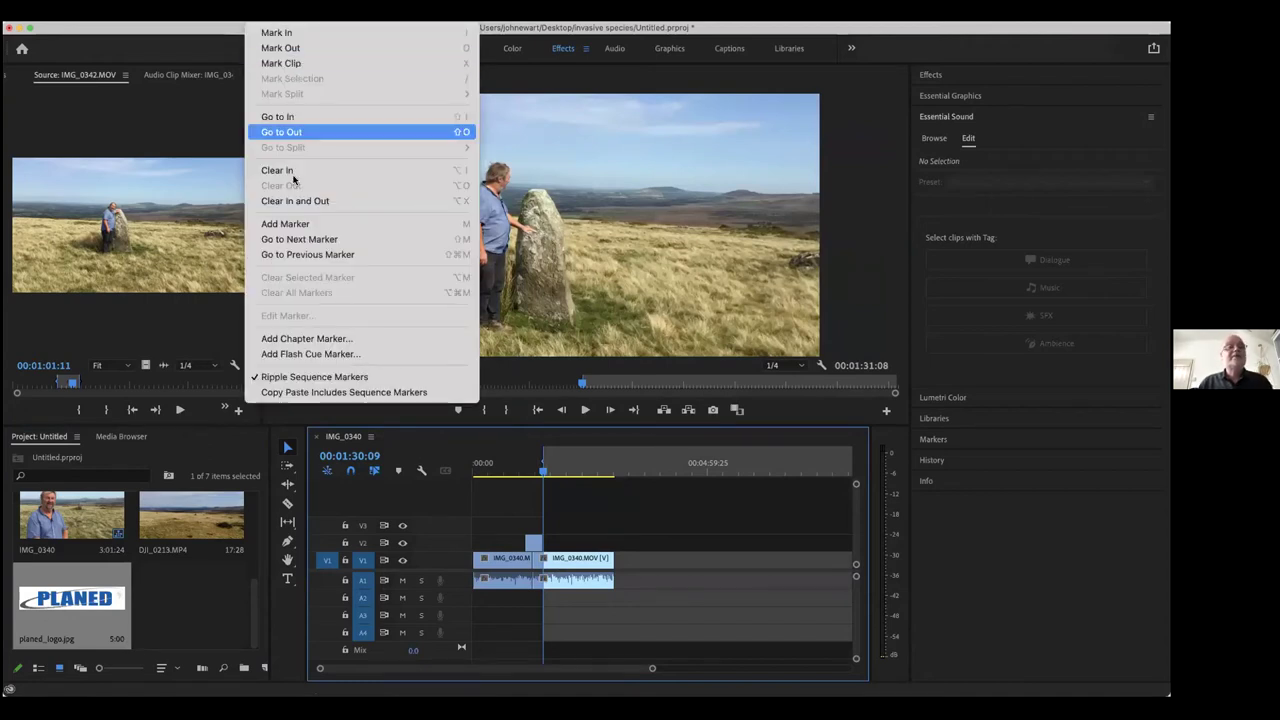
pyautogui.click(297, 203)
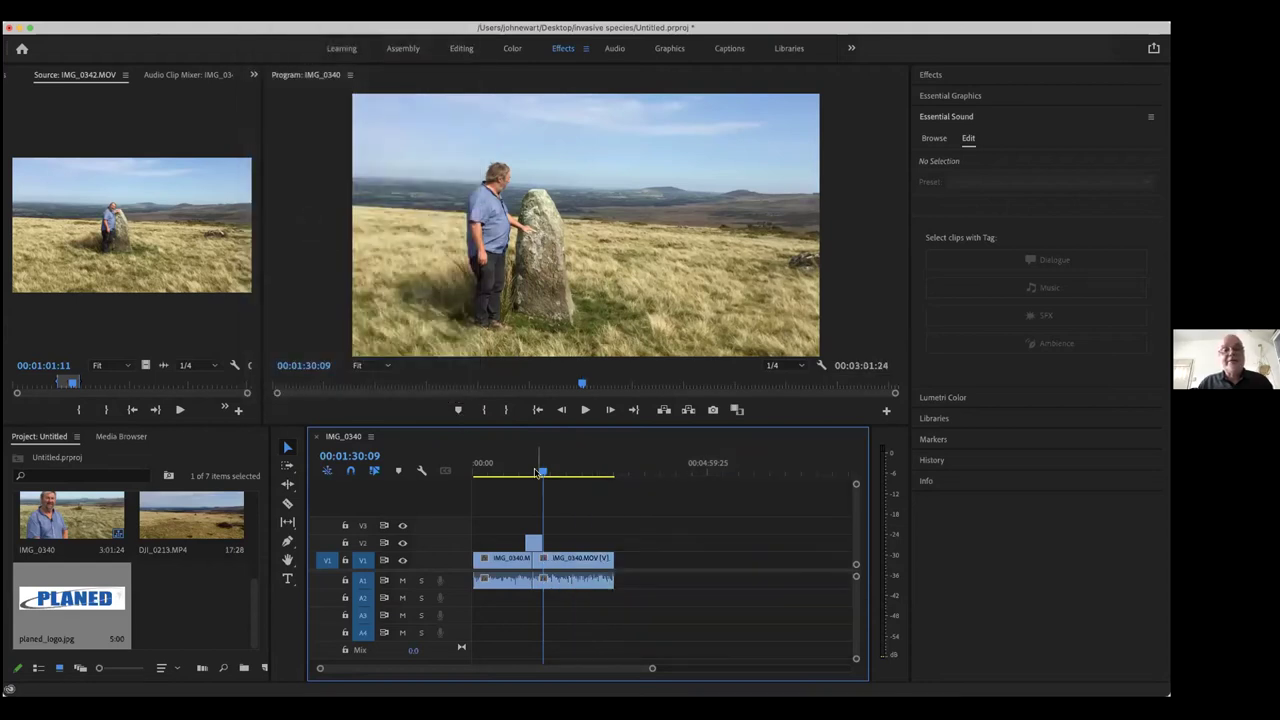
# Place planed_logo.jpg on track V3 at the very start of the sequence
pyautogui.moveTo(543, 472); pyautogui.dragTo(369, 487)
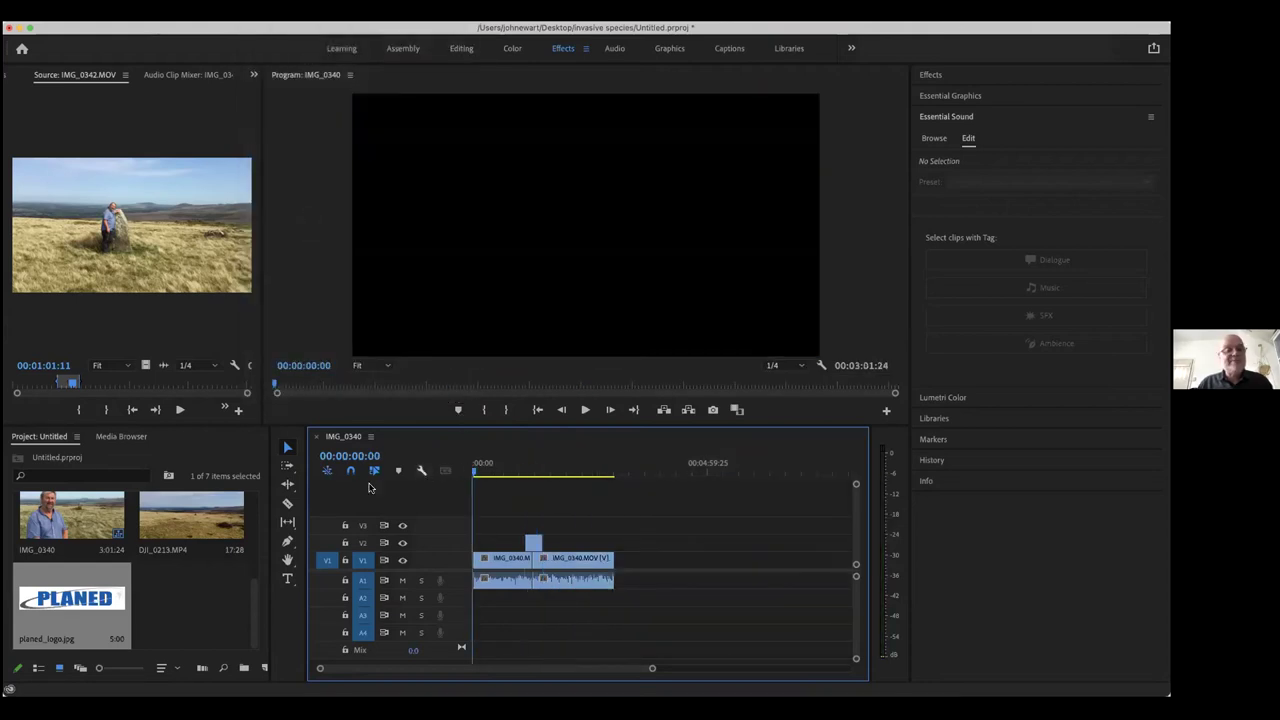
pyautogui.click(50, 600)
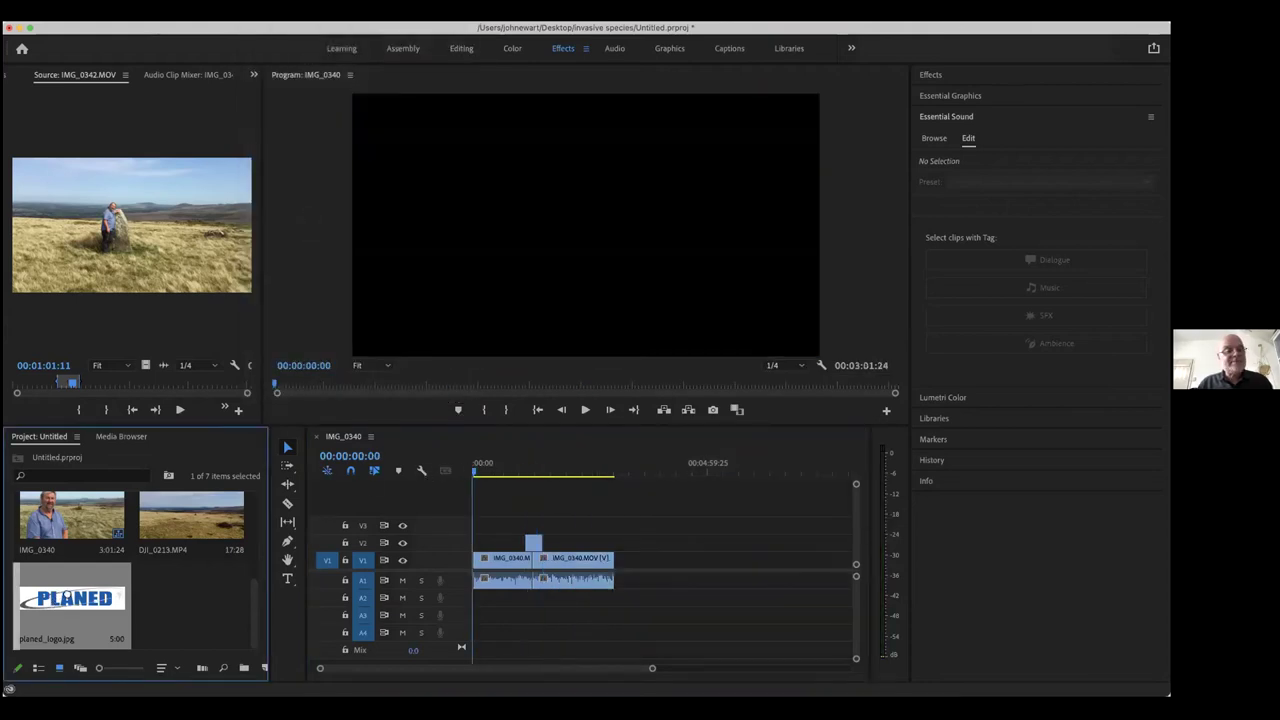
pyautogui.doubleClick(68, 594)
pyautogui.moveTo(124, 238); pyautogui.dragTo(474, 531)
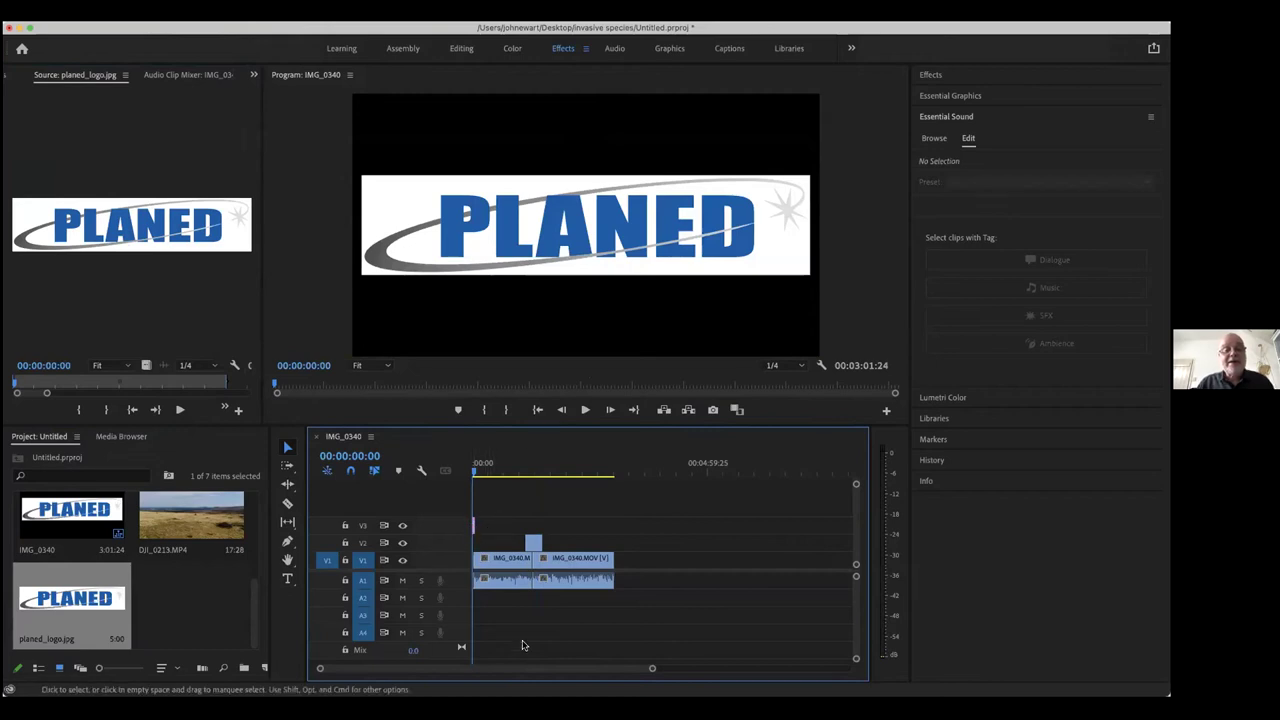
# Align the logo clip's start with the first interview clip and extend its end to about 00:00:49
pyautogui.moveTo(651, 671); pyautogui.dragTo(411, 672)
pyautogui.moveTo(496, 531); pyautogui.dragTo(537, 531)
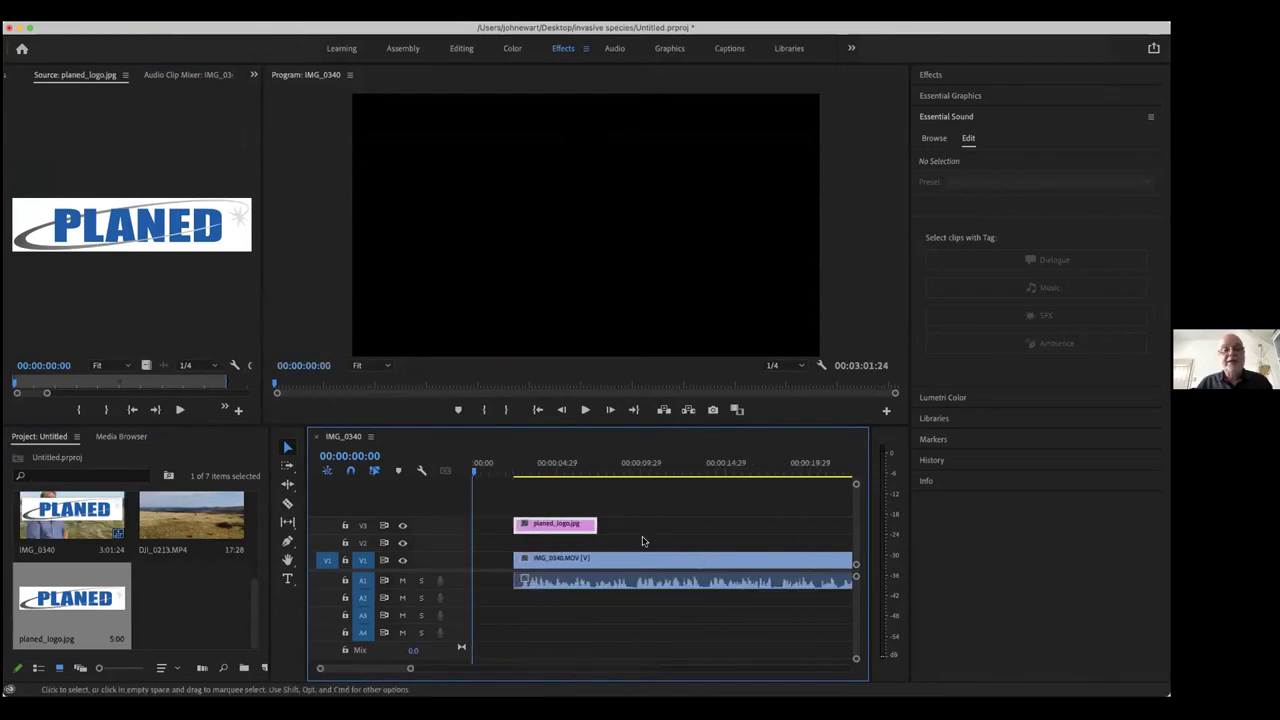
pyautogui.moveTo(601, 523); pyautogui.dragTo(821, 535)
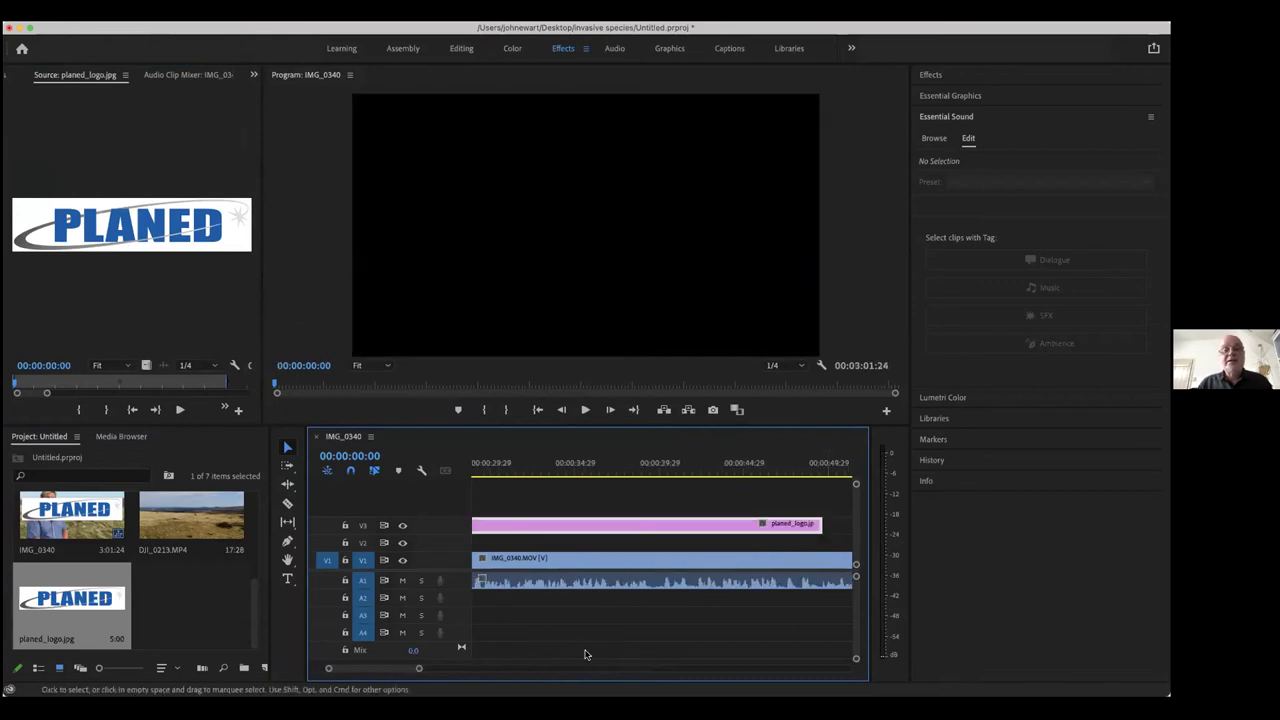
# Shrink the PLANED logo into the top-right corner of the picture and play the sequence from 00:00:03:09 to check it
pyautogui.press('Home')
pyautogui.click(528, 471)
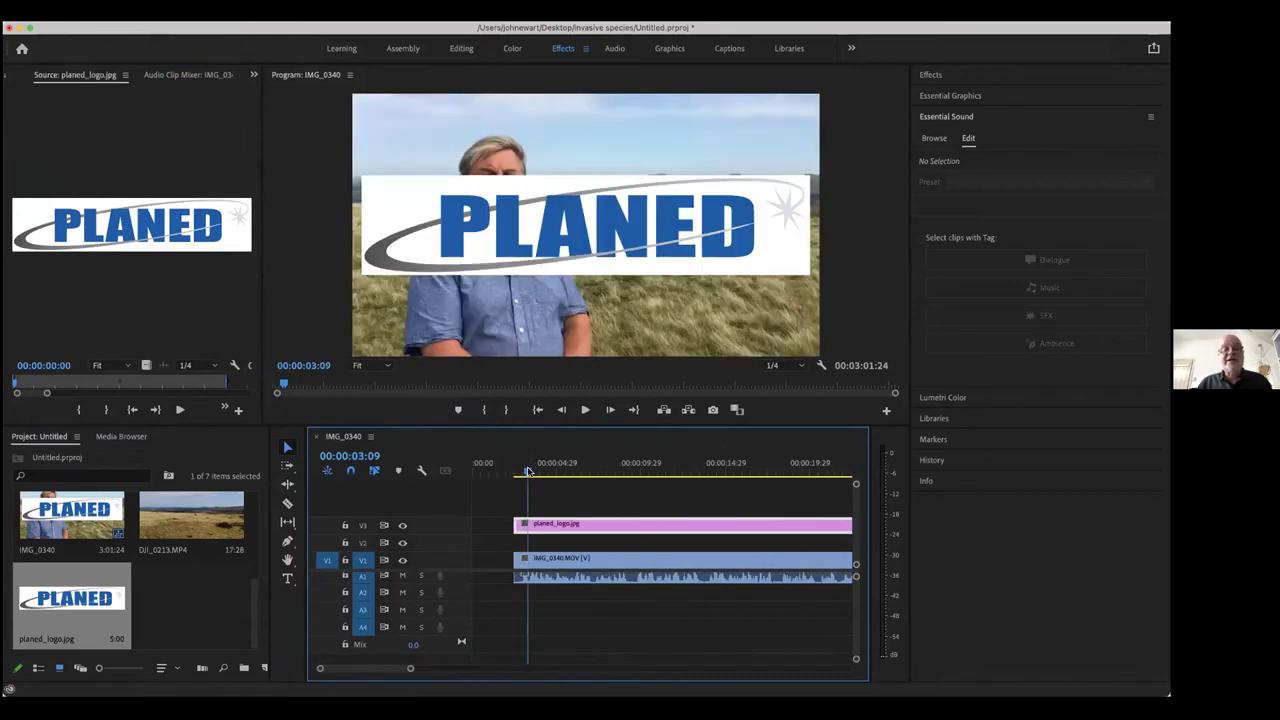
pyautogui.click(497, 245)
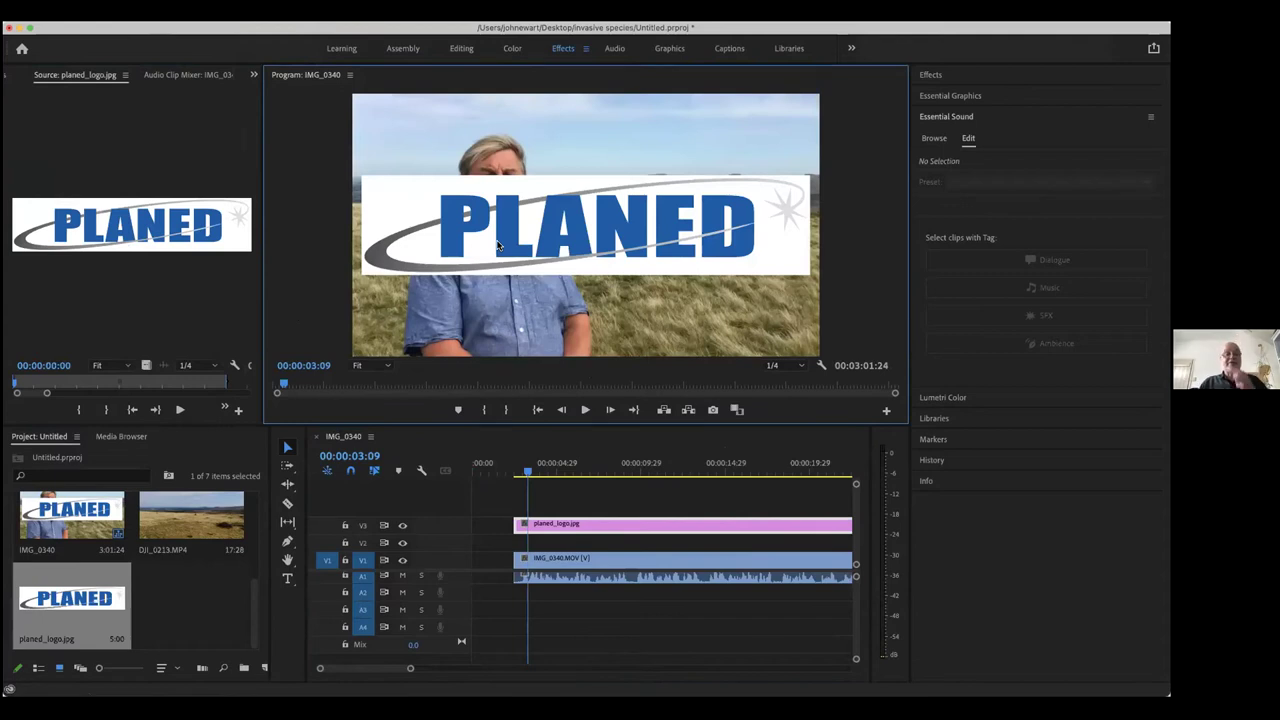
pyautogui.click(557, 527)
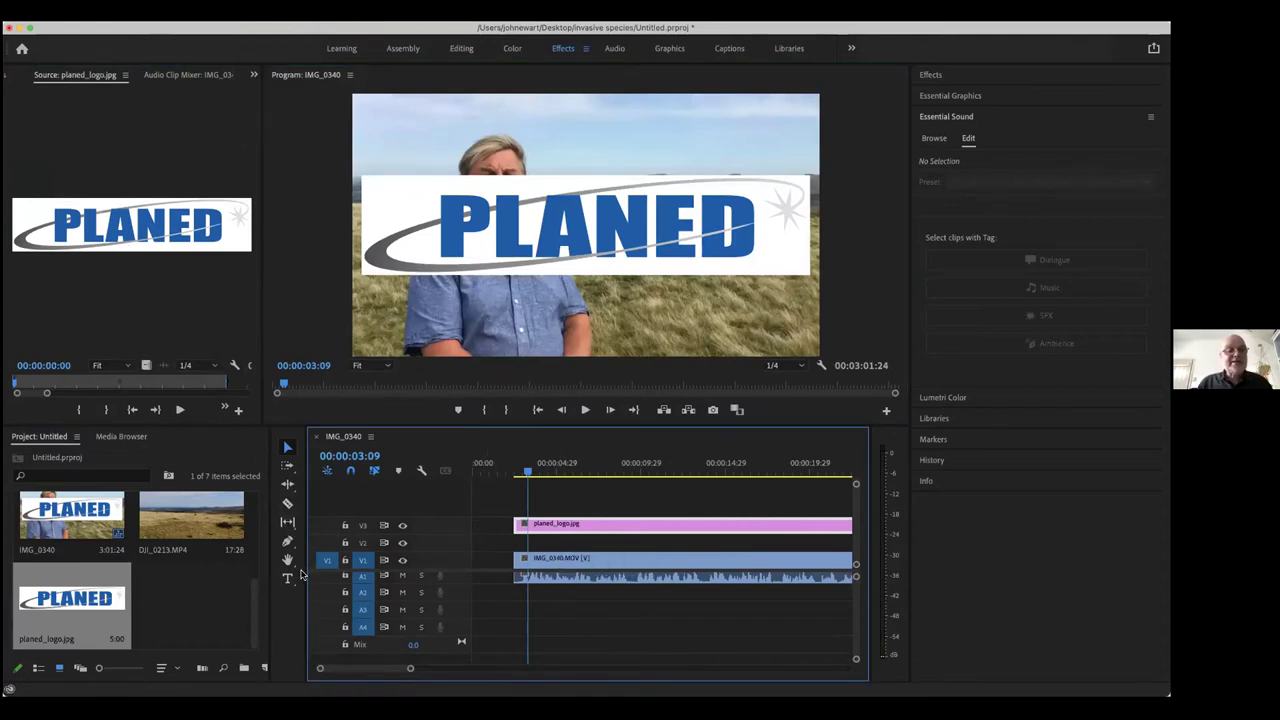
pyautogui.click(491, 210)
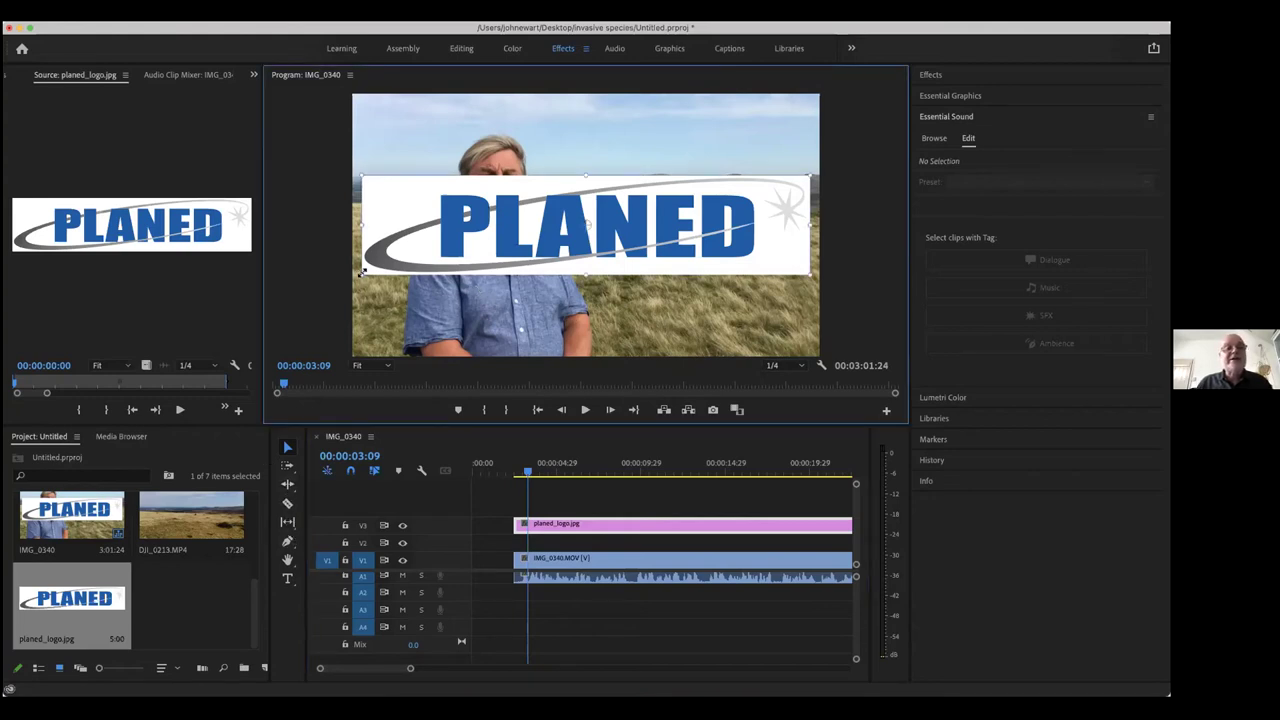
pyautogui.moveTo(383, 258); pyautogui.dragTo(732, 124)
pyautogui.click(707, 174)
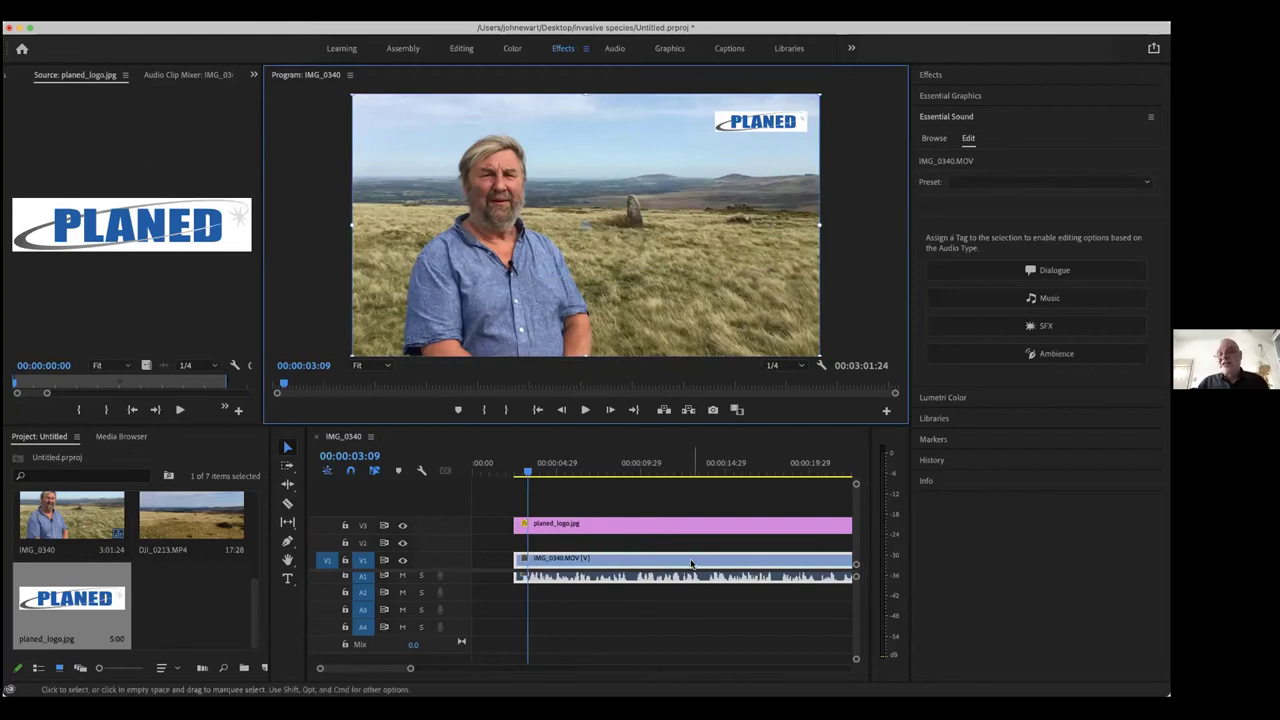
pyautogui.click(583, 410)
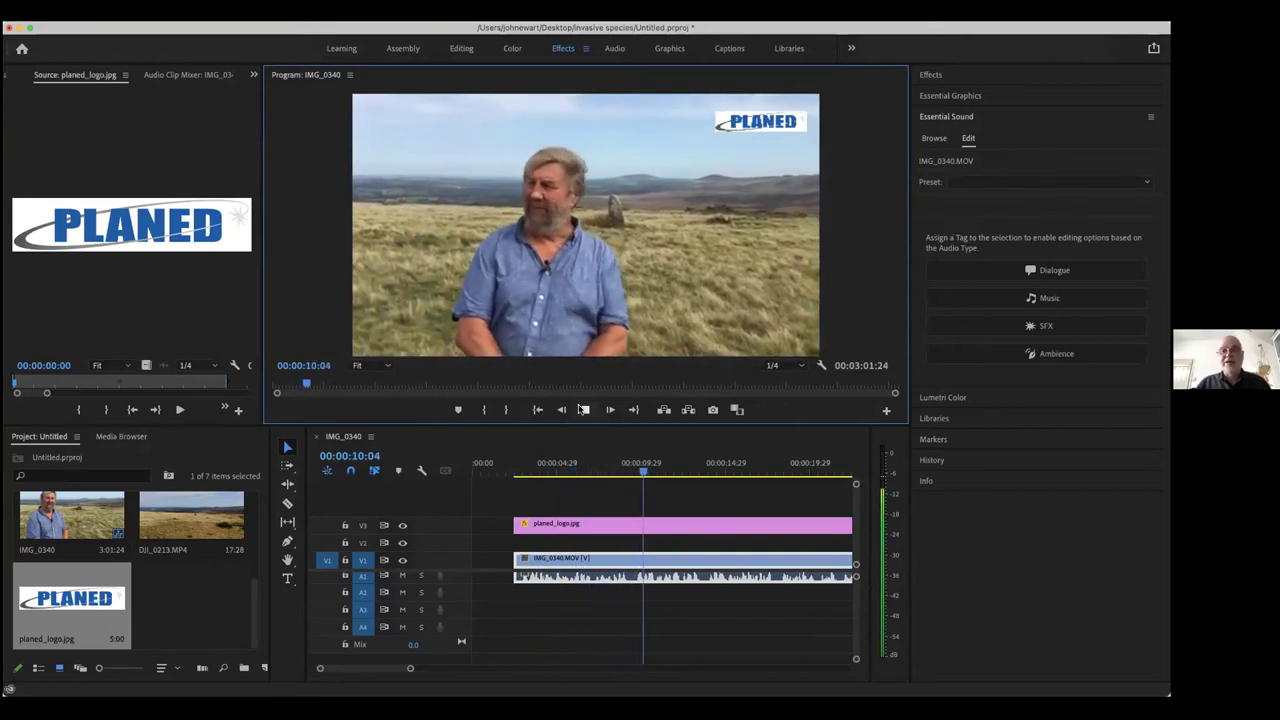
pyautogui.click(584, 409)
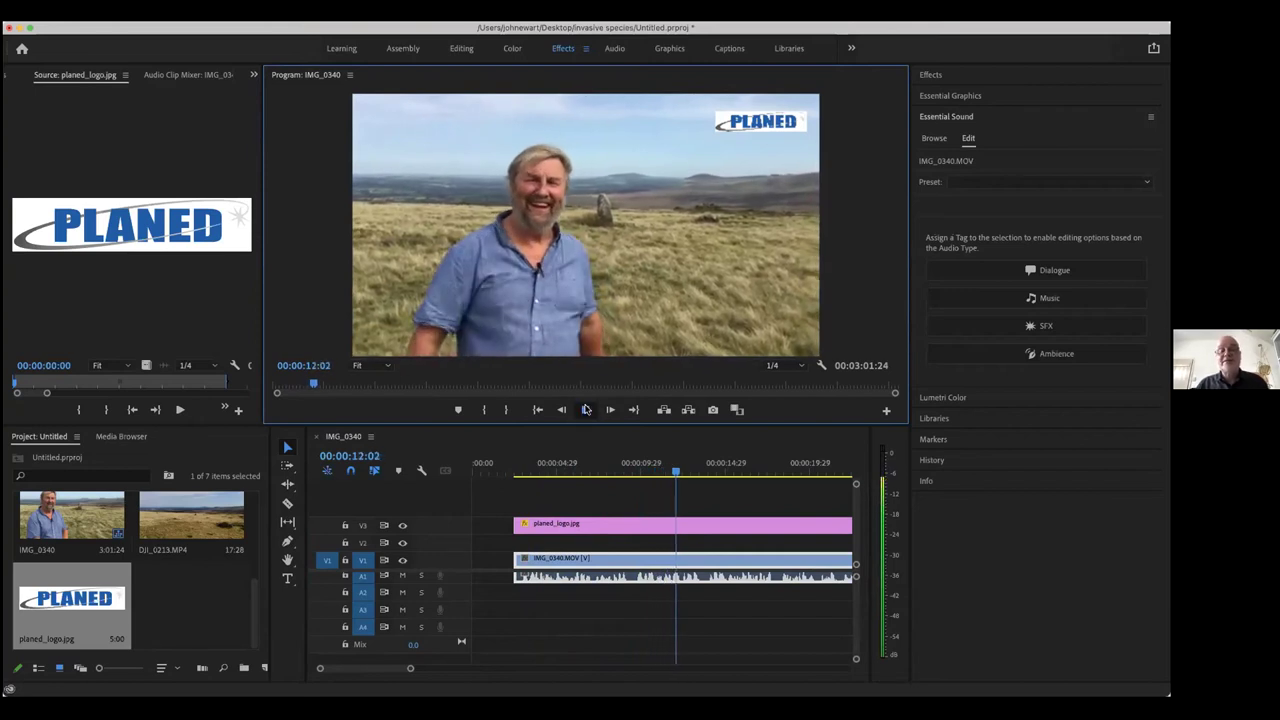
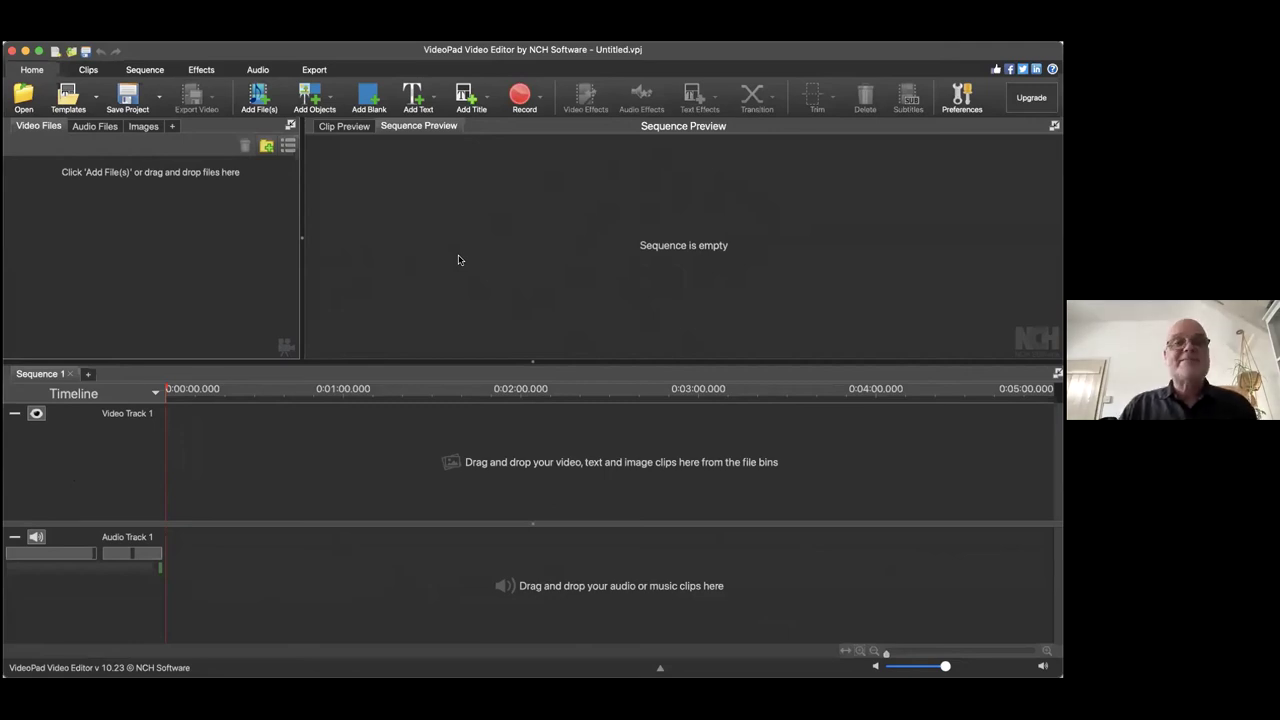
# Switch to VideoPad Video Editor and add IMG_0340.MOV from the Waun Mawn folder to the video files
pyautogui.click(256, 97)
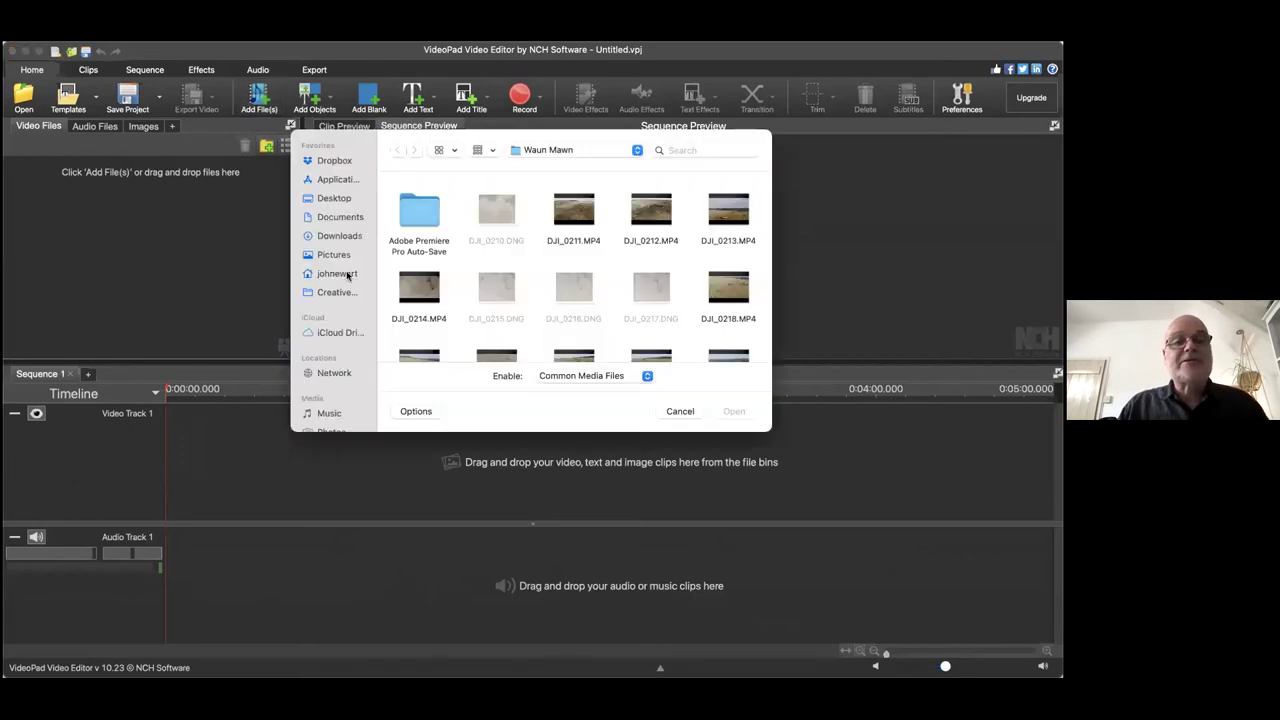
pyautogui.scroll(-5, 530, 318)
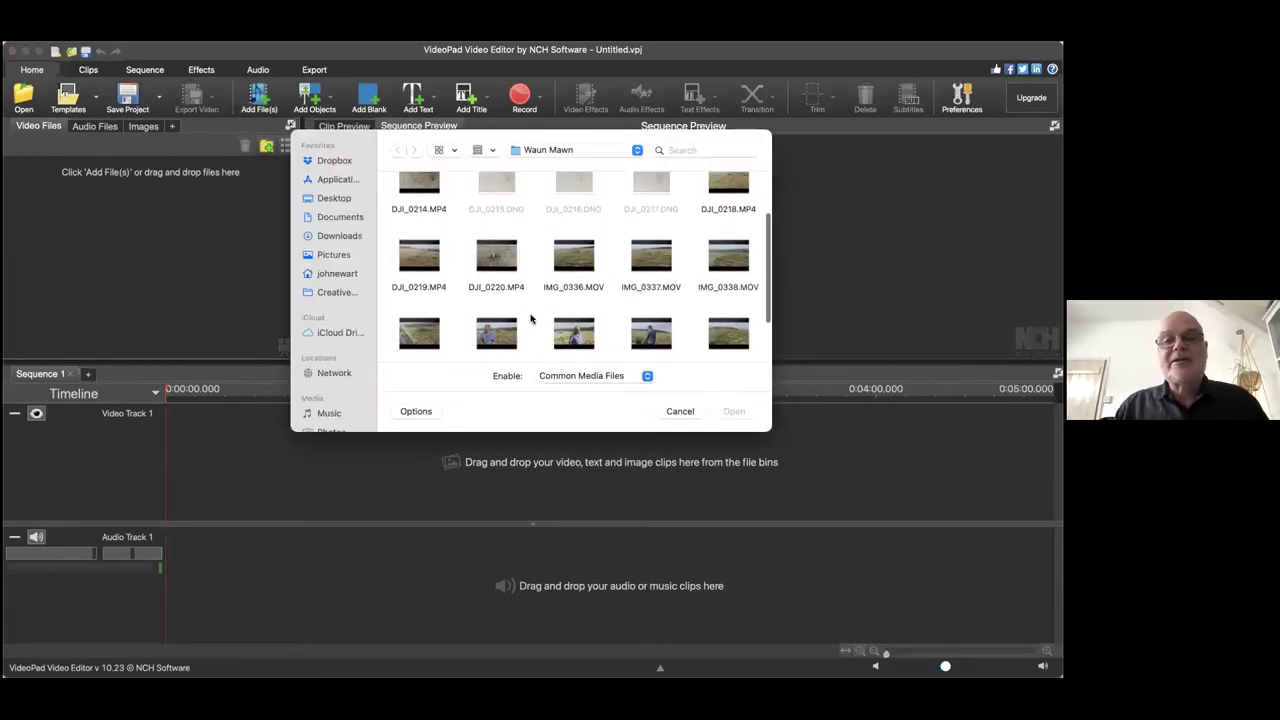
pyautogui.moveTo(588, 268)
pyautogui.click(500, 268)
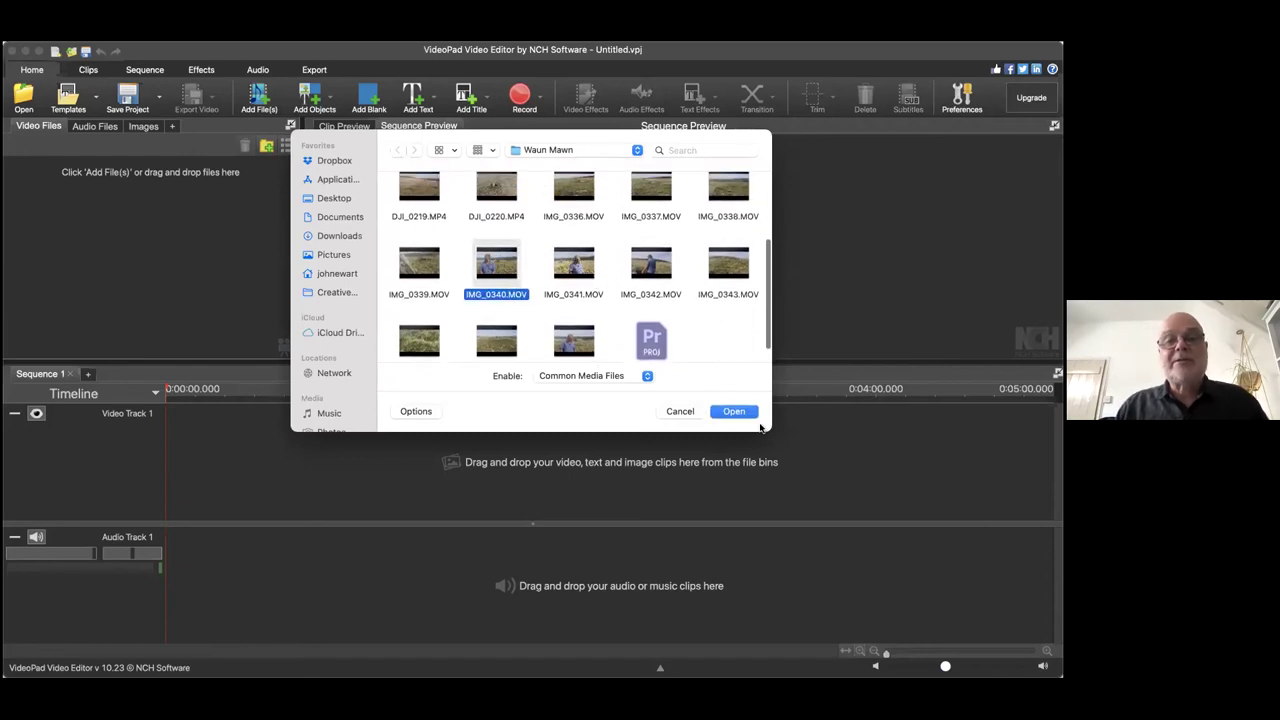
pyautogui.click(735, 412)
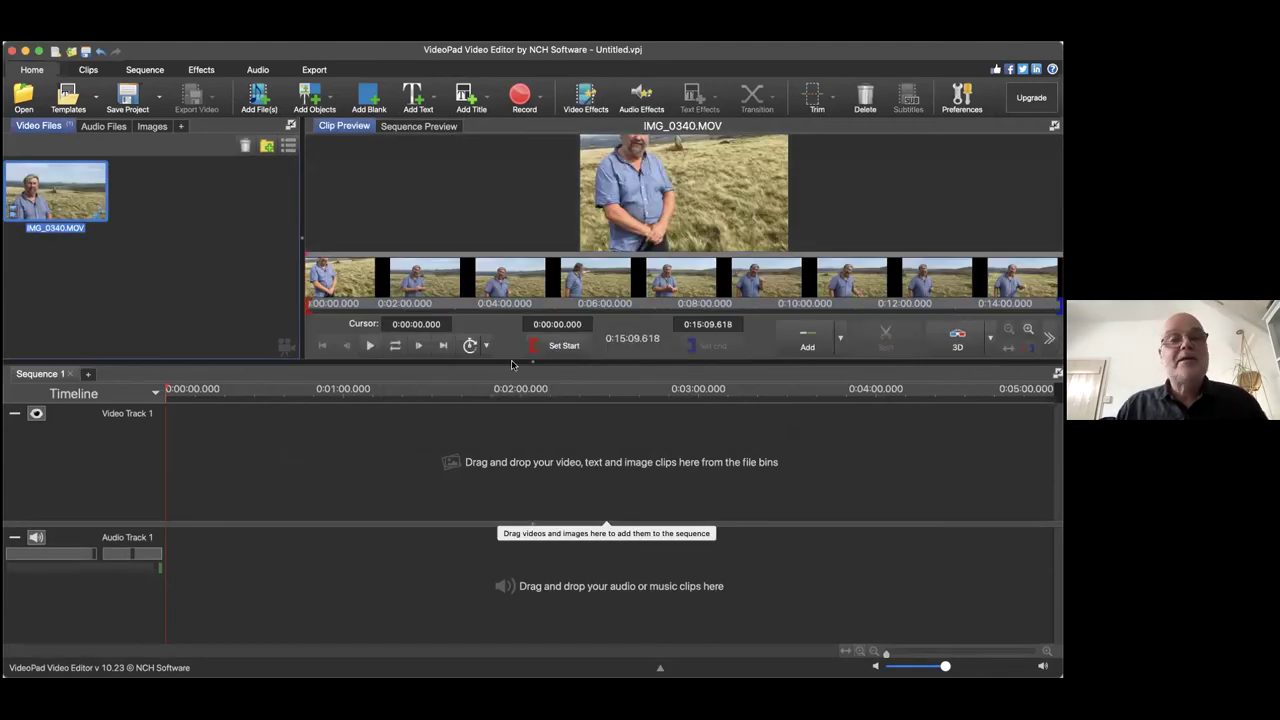
# Add the drone clip DJI_0219.MP4 from the Waun Mawn folder to the video files
pyautogui.click(179, 295)
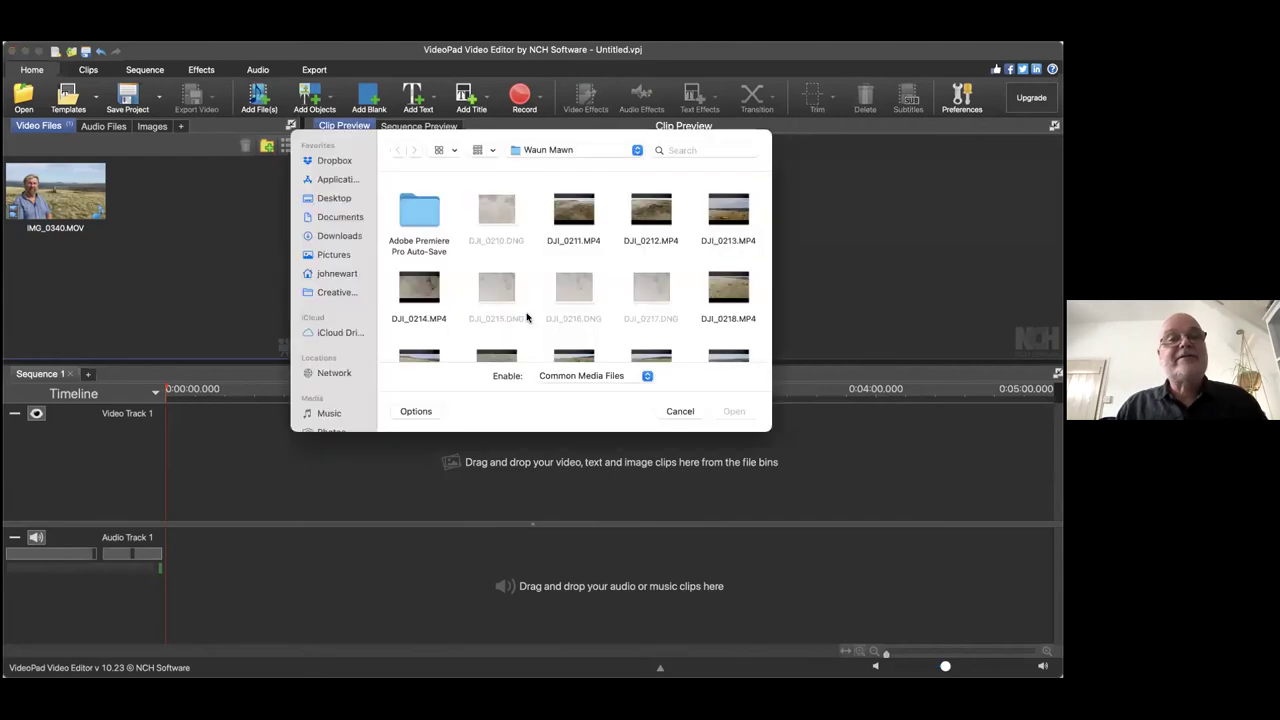
pyautogui.scroll(-3, 541, 343)
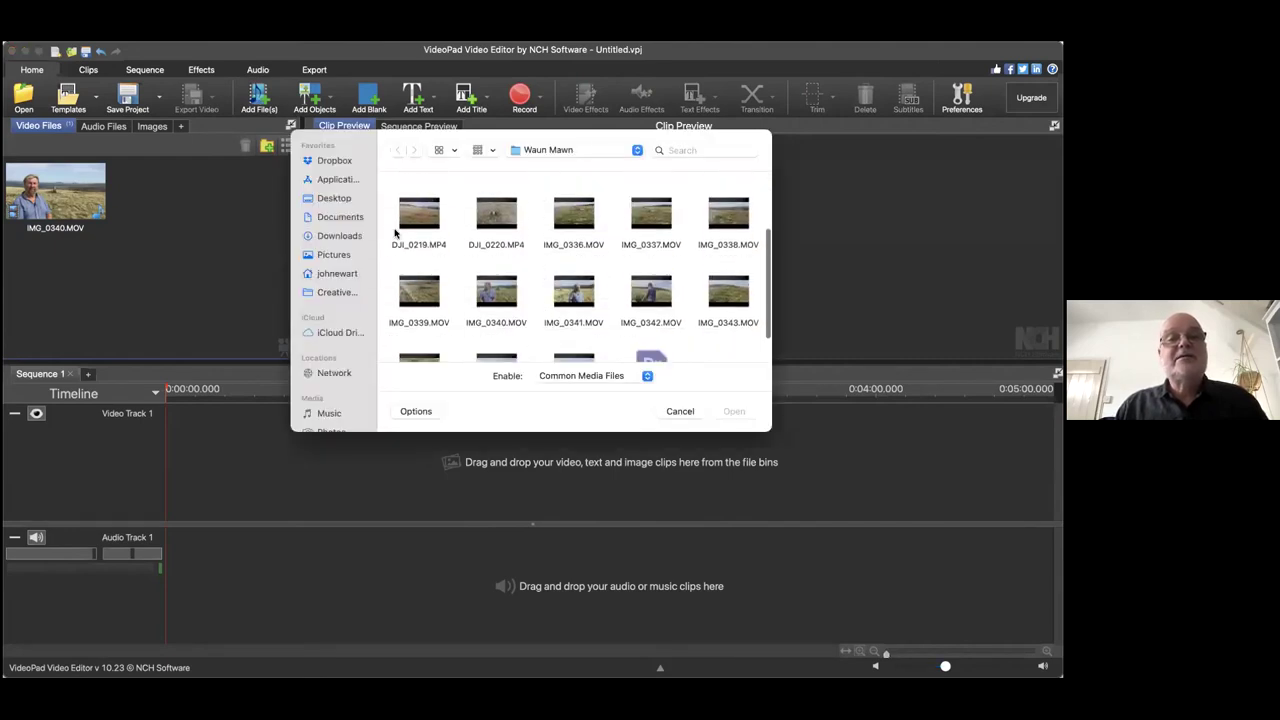
pyautogui.click(430, 224)
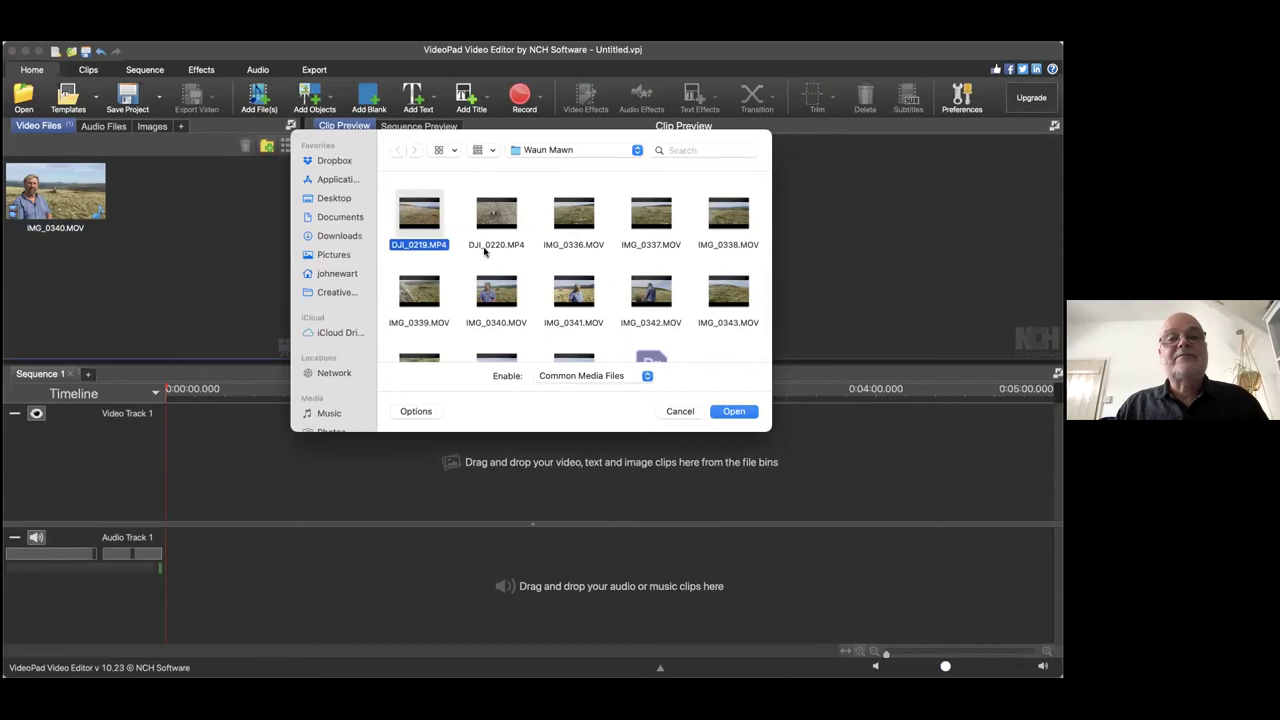
pyautogui.click(732, 412)
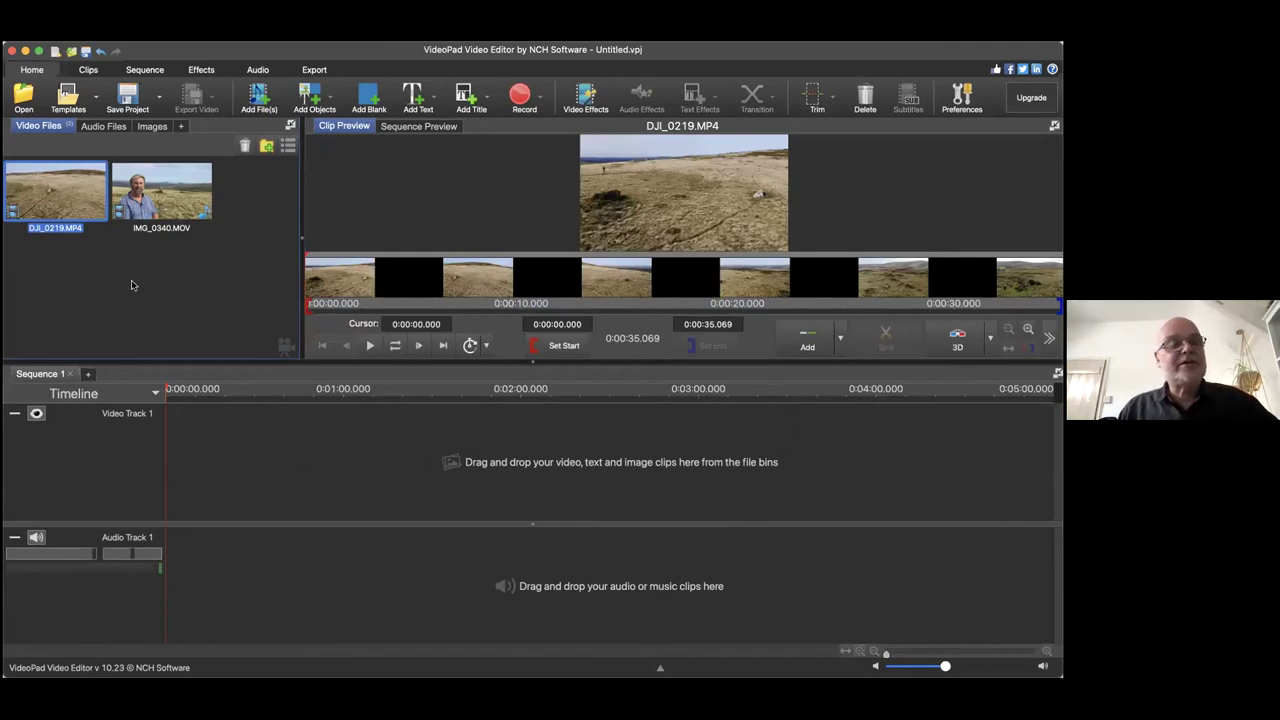
# Add IMG_0342.MOV from the Waun Mawn folder to the video files
pyautogui.click(149, 197)
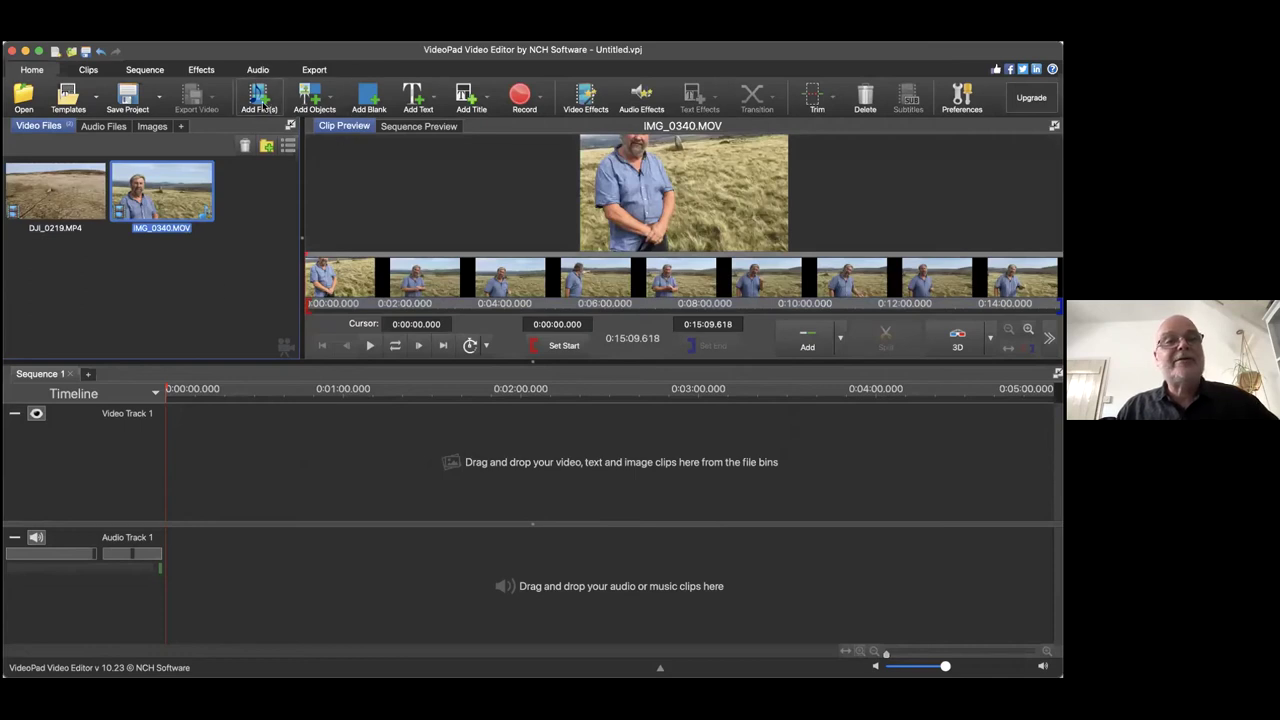
pyautogui.doubleClick(255, 286)
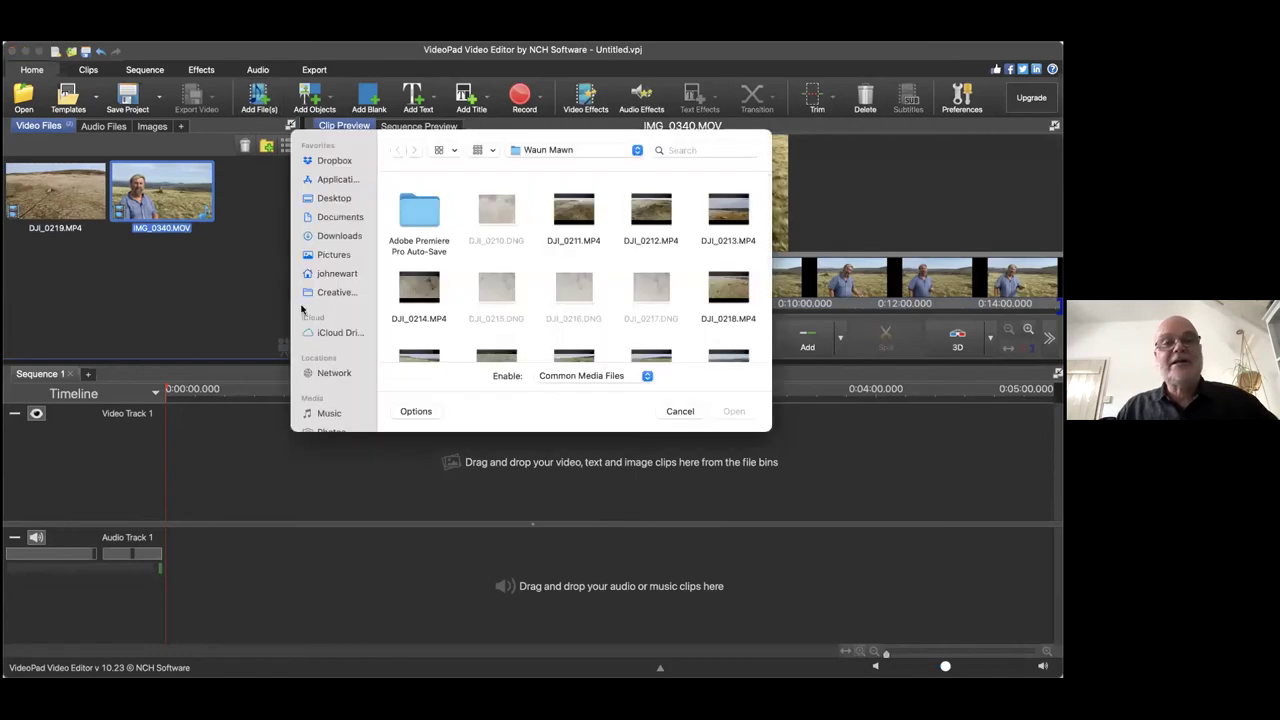
pyautogui.scroll(-2, 530, 320)
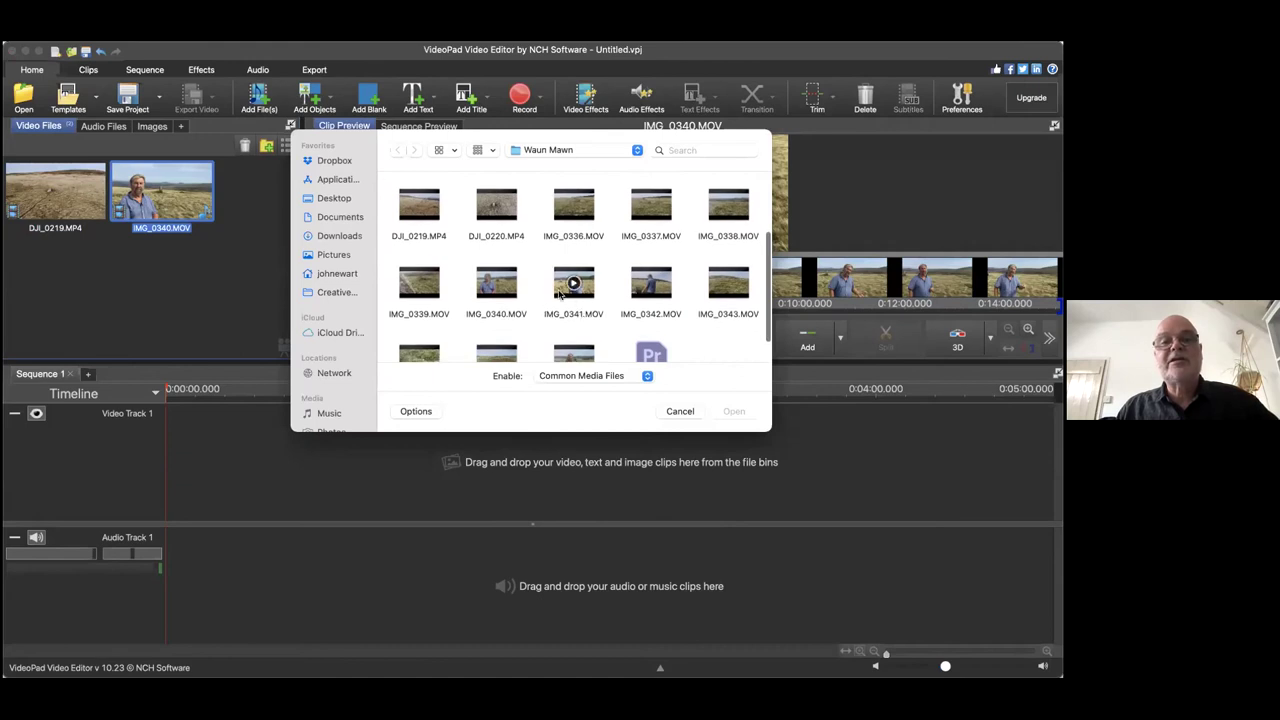
pyautogui.click(660, 300)
pyautogui.click(733, 411)
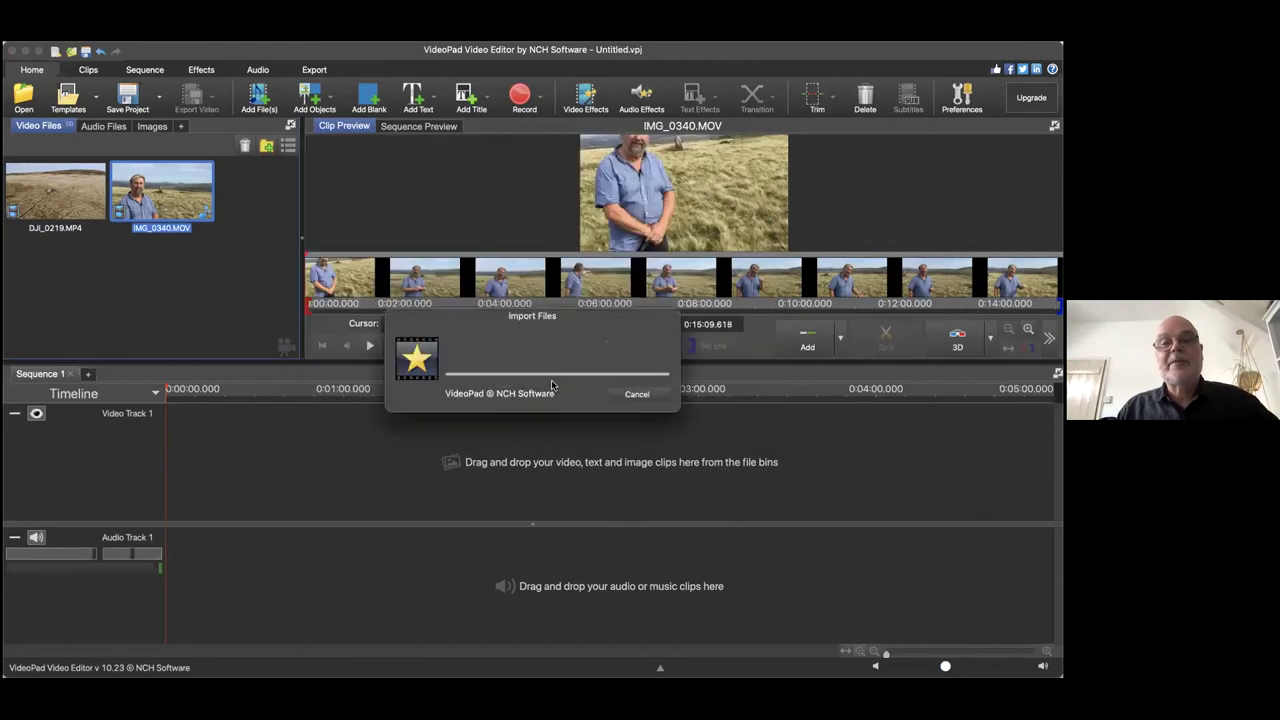
pyautogui.click(221, 318)
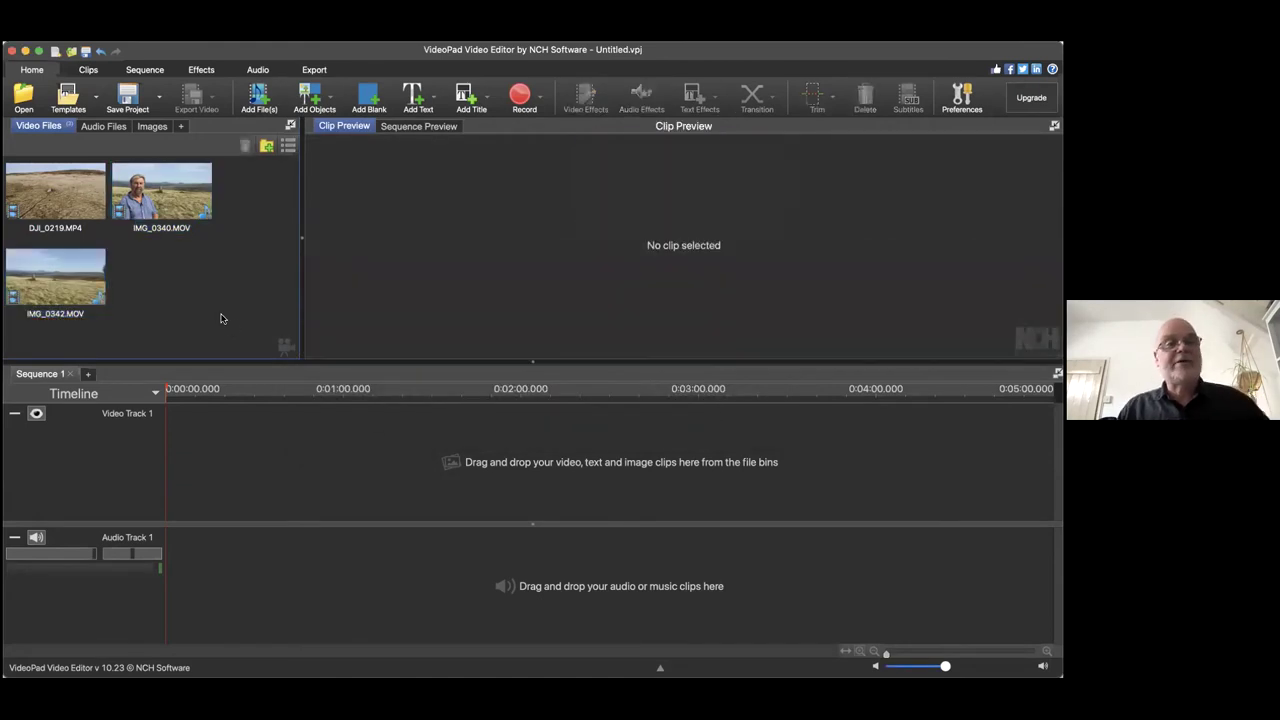
# Preview IMG_0340.MOV, set its end point at 0:00:48.023 and place it at the start of Video Track 1
pyautogui.click(161, 210)
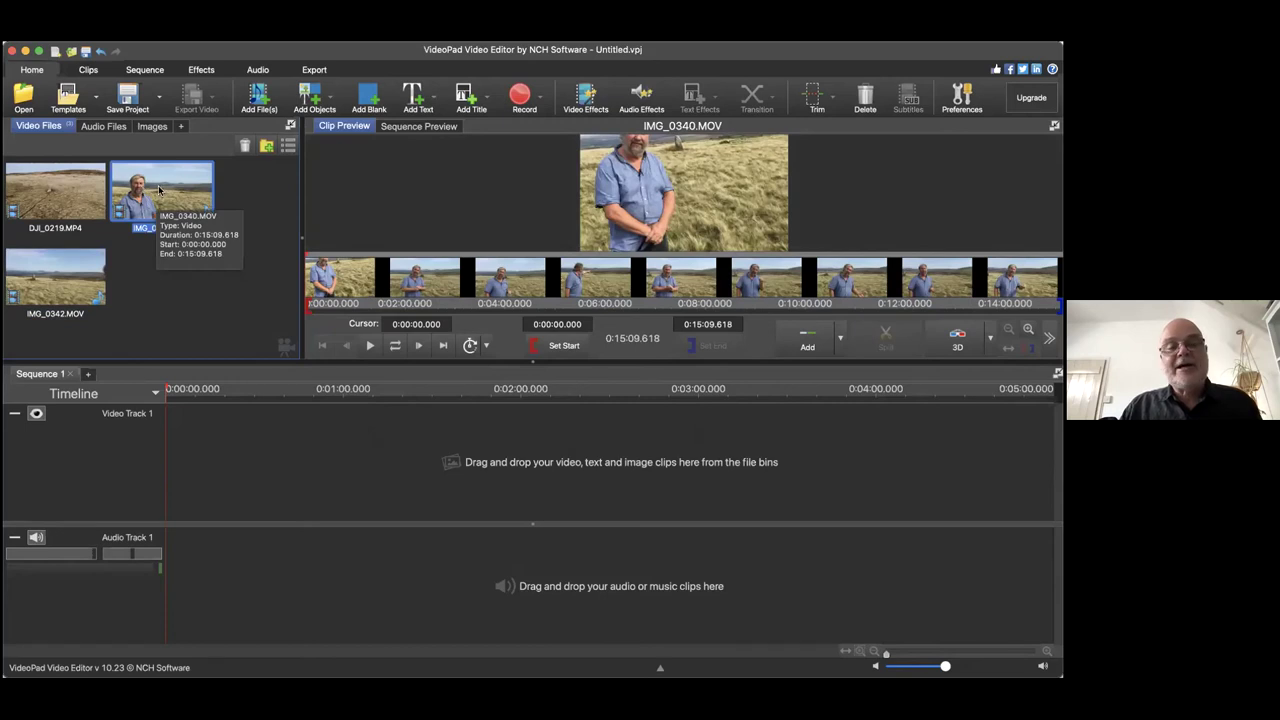
pyautogui.click(370, 345)
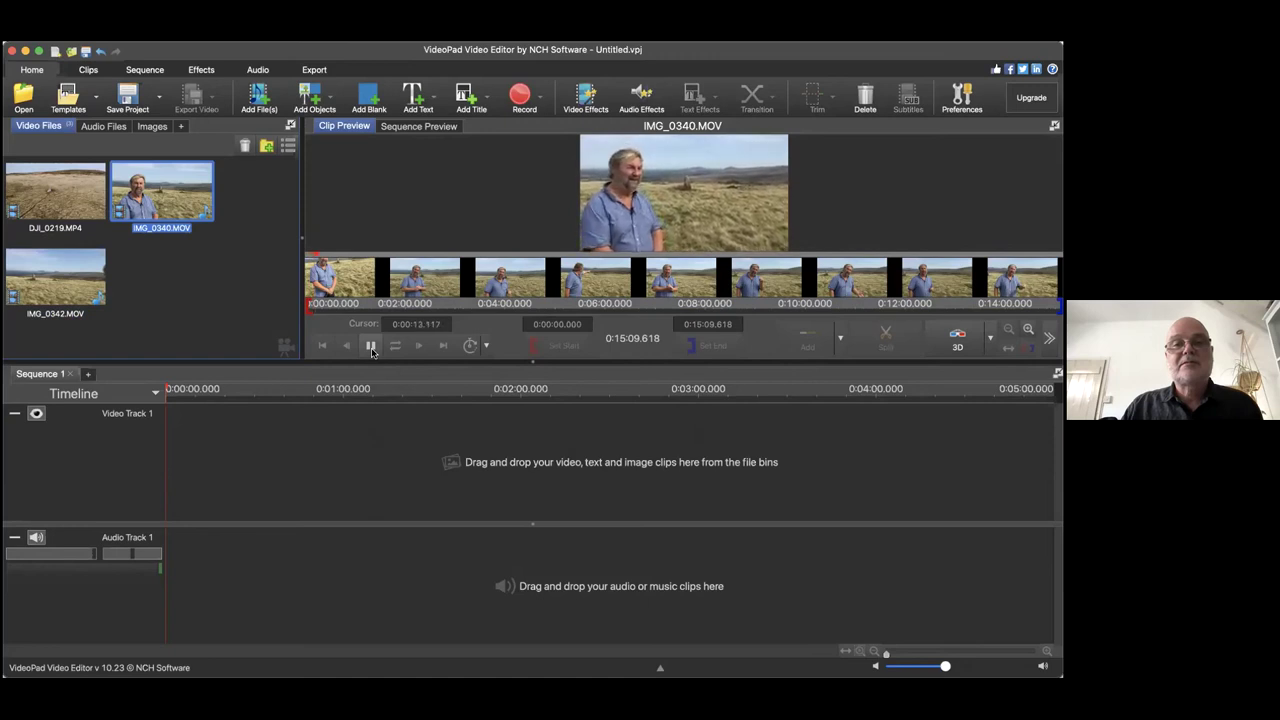
pyautogui.click(370, 345)
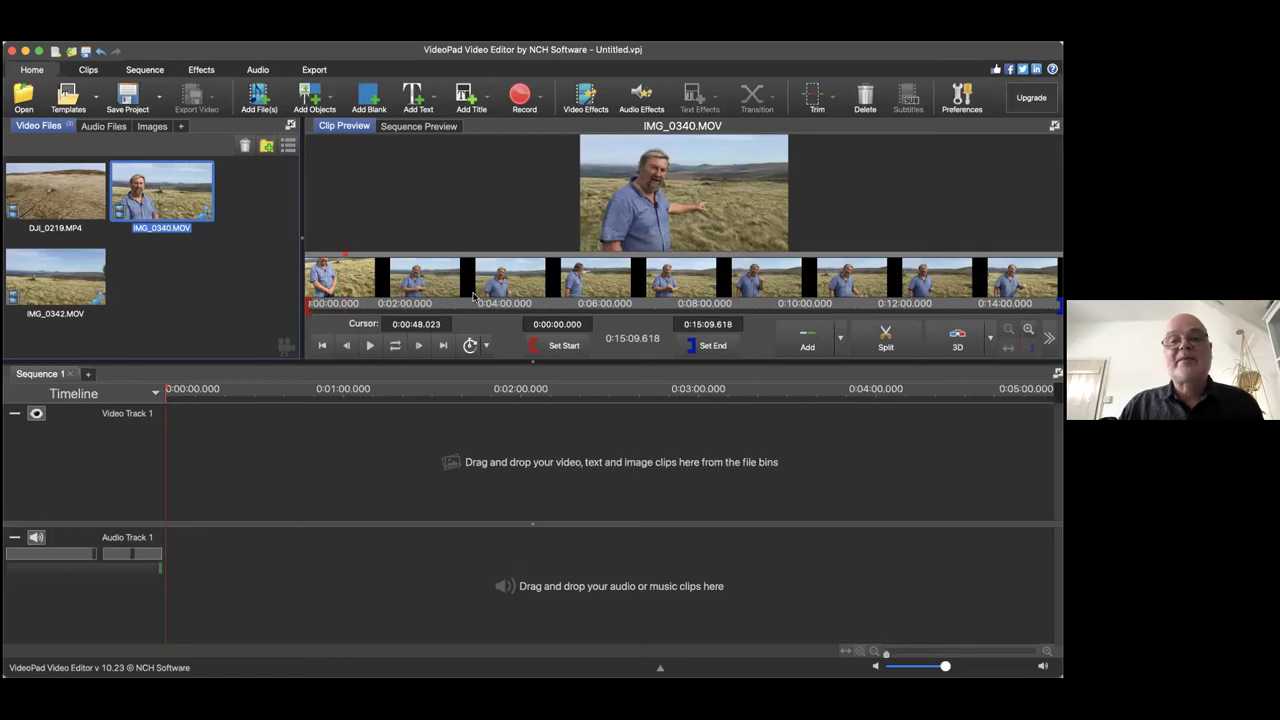
pyautogui.click(700, 345)
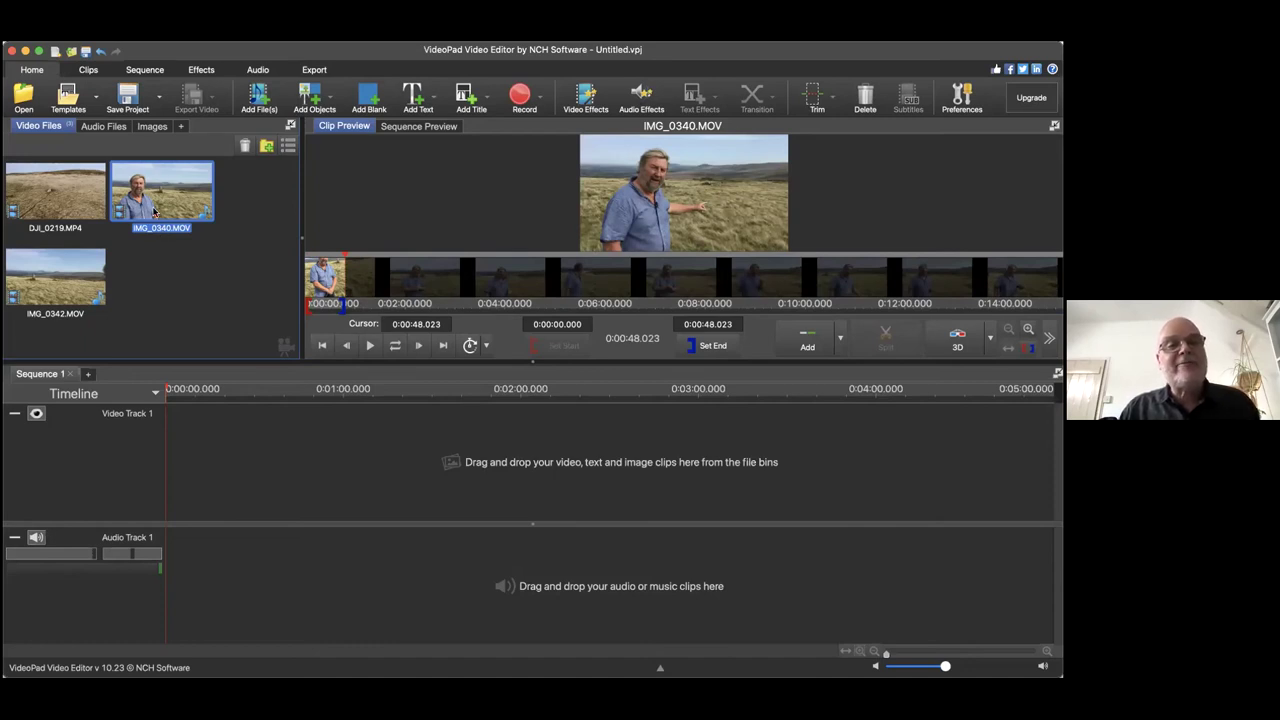
pyautogui.moveTo(147, 207); pyautogui.dragTo(278, 467)
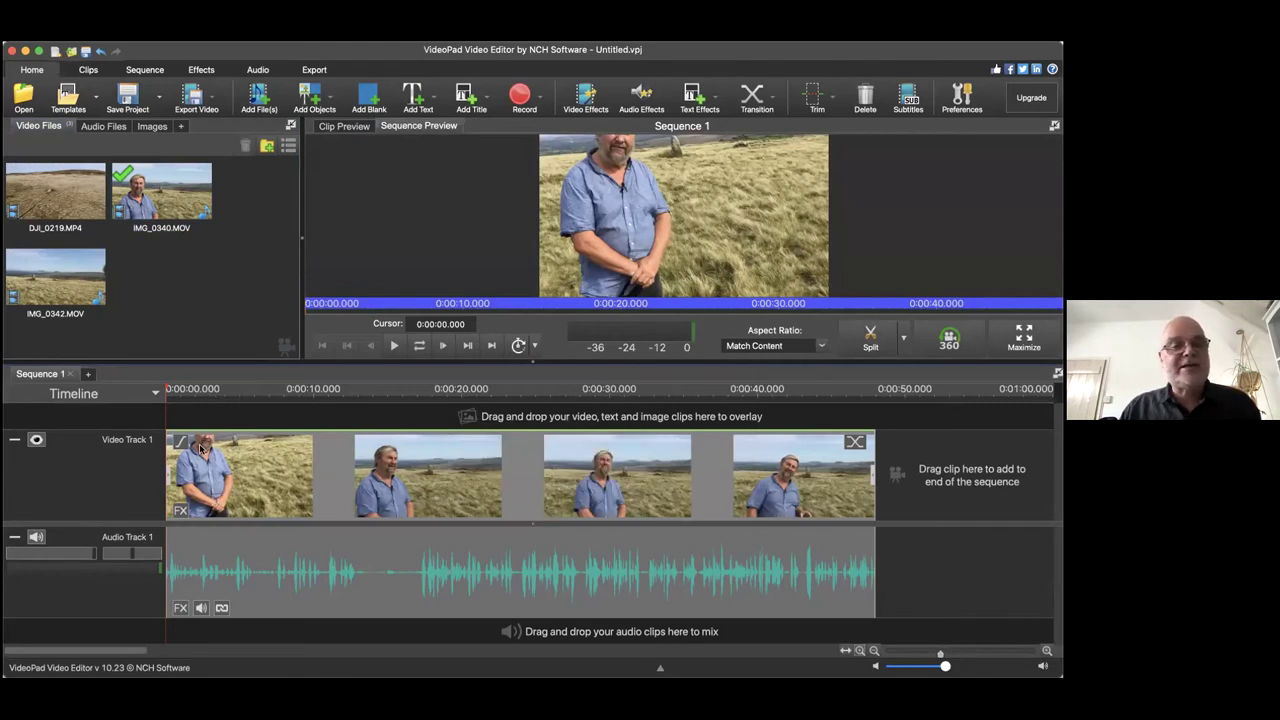
# Play the sequence from about 0:00:10.873 to check the interview clip, and clear the selection
pyautogui.click(381, 549)
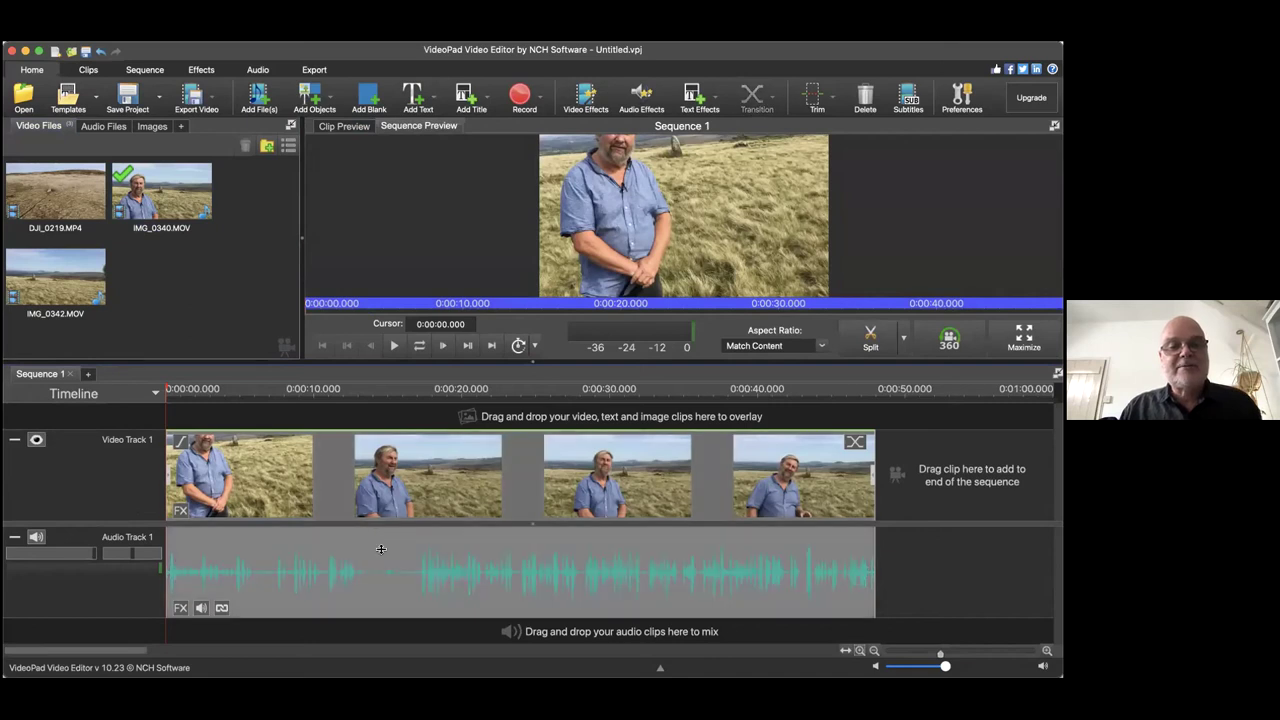
pyautogui.click(327, 392)
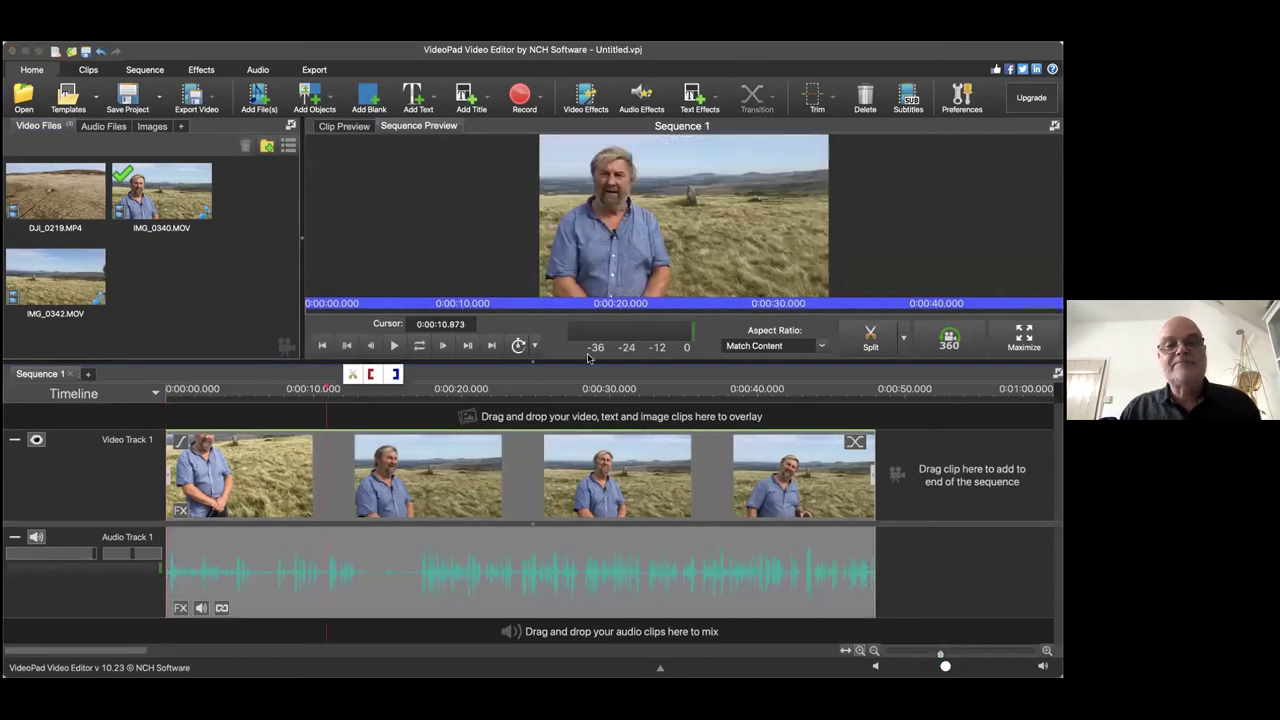
pyautogui.click(394, 345)
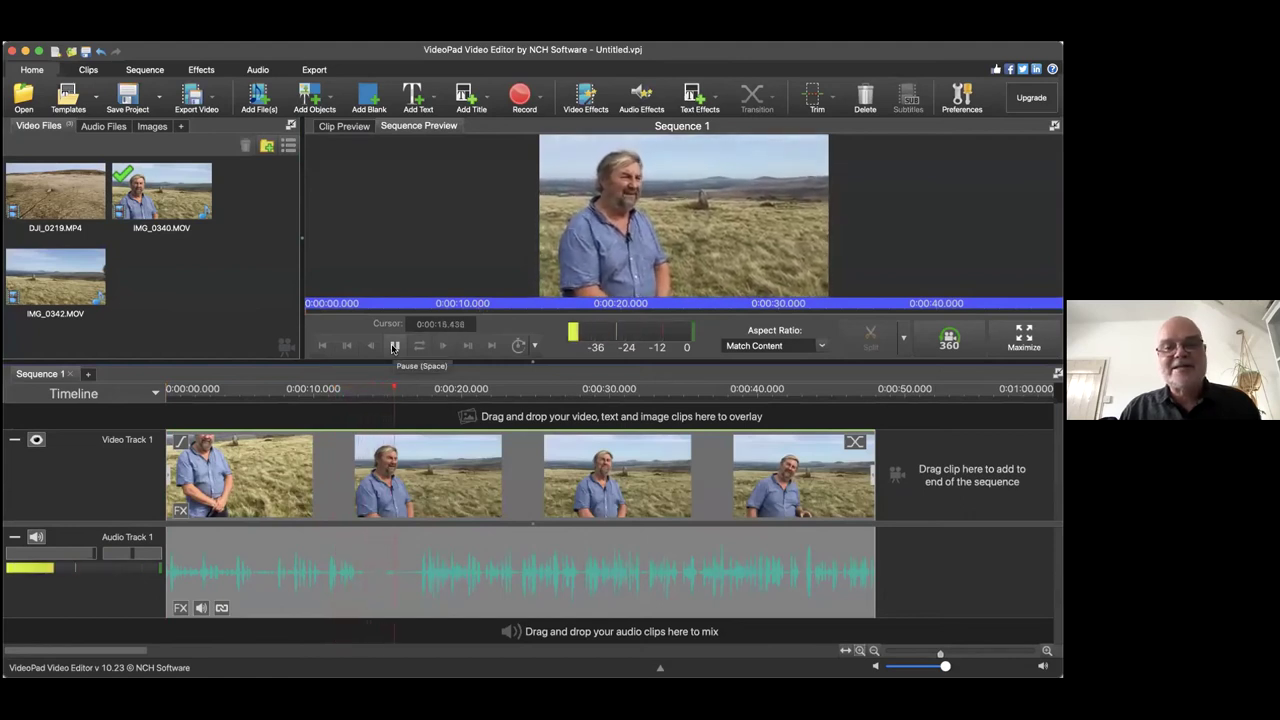
pyautogui.click(394, 345)
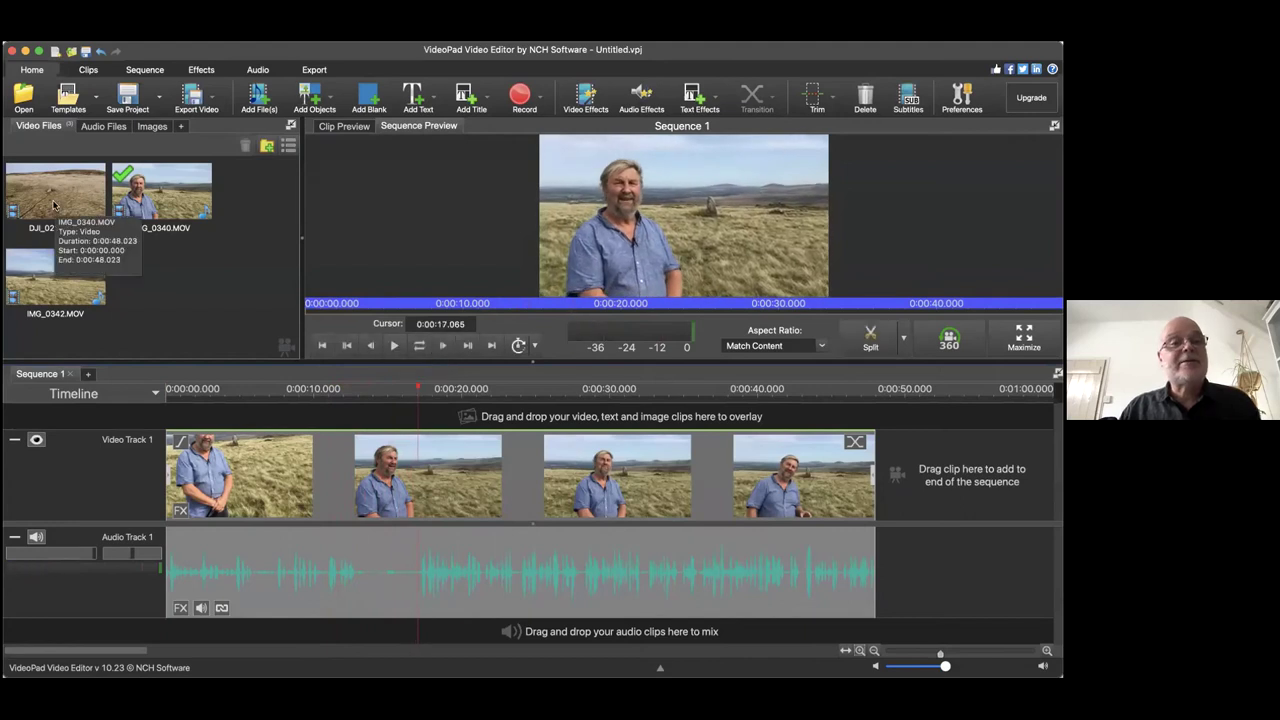
pyautogui.click(257, 496)
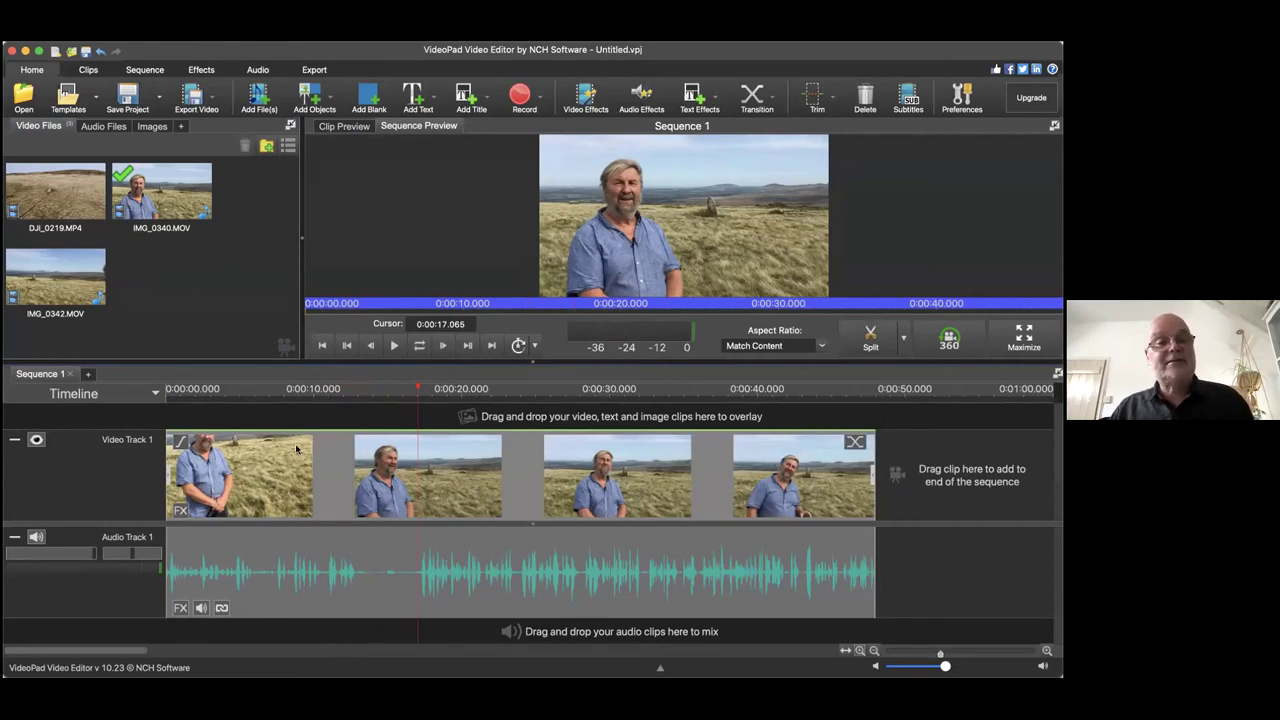
pyautogui.click(172, 298)
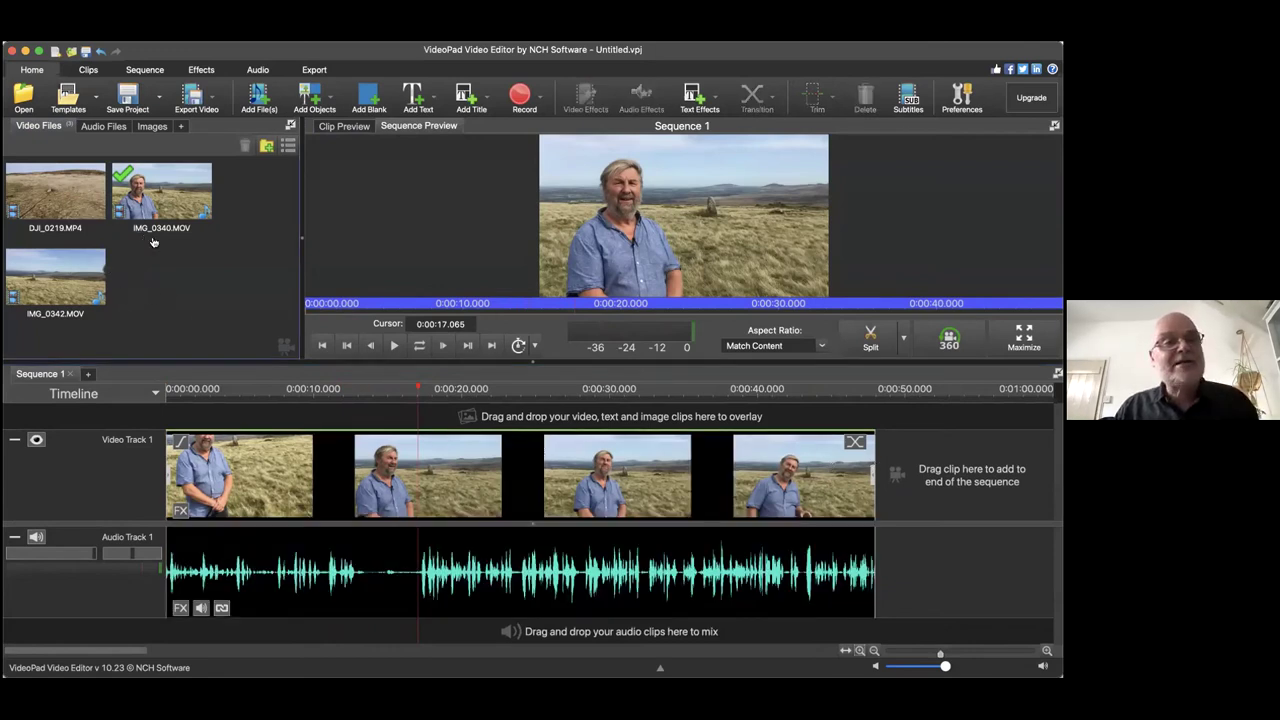
# Trim IMG_0342.MOV to run from 0:01:17.094 to 0:02:10.505 and place it after the interview clip on Video Track 1
pyautogui.click(48, 288)
pyautogui.press('space')
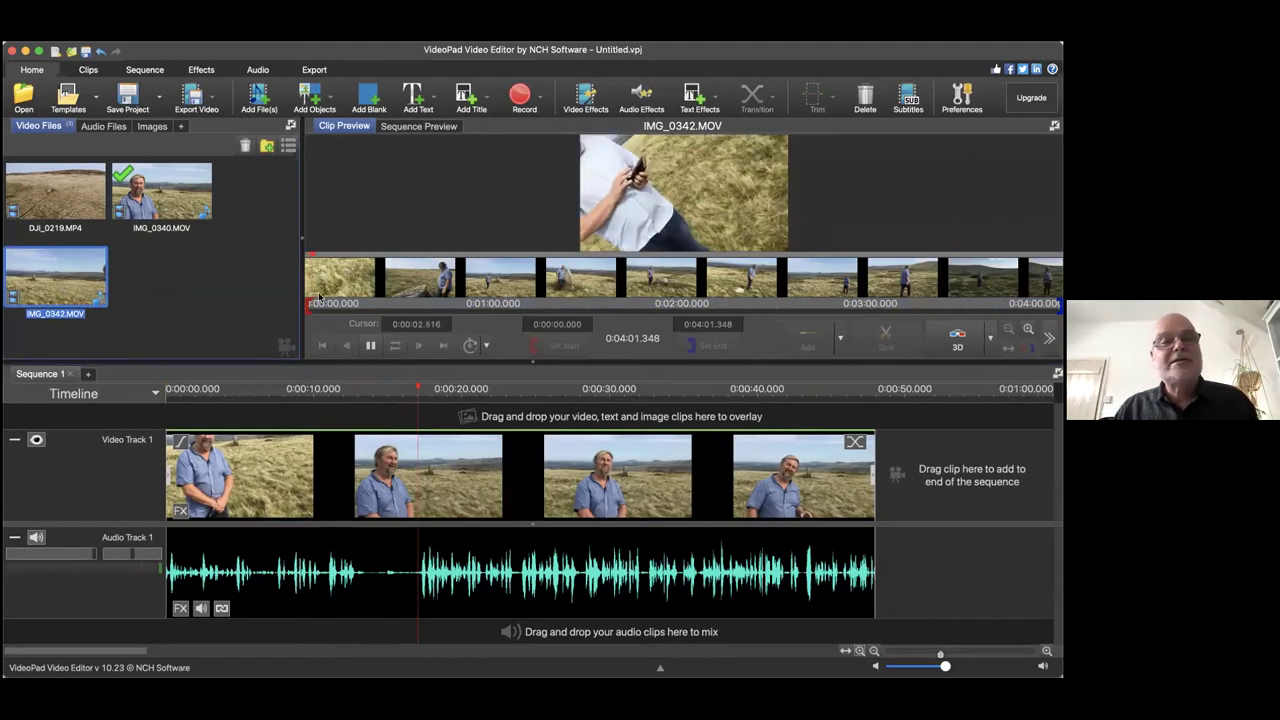
pyautogui.moveTo(306, 313); pyautogui.dragTo(548, 302)
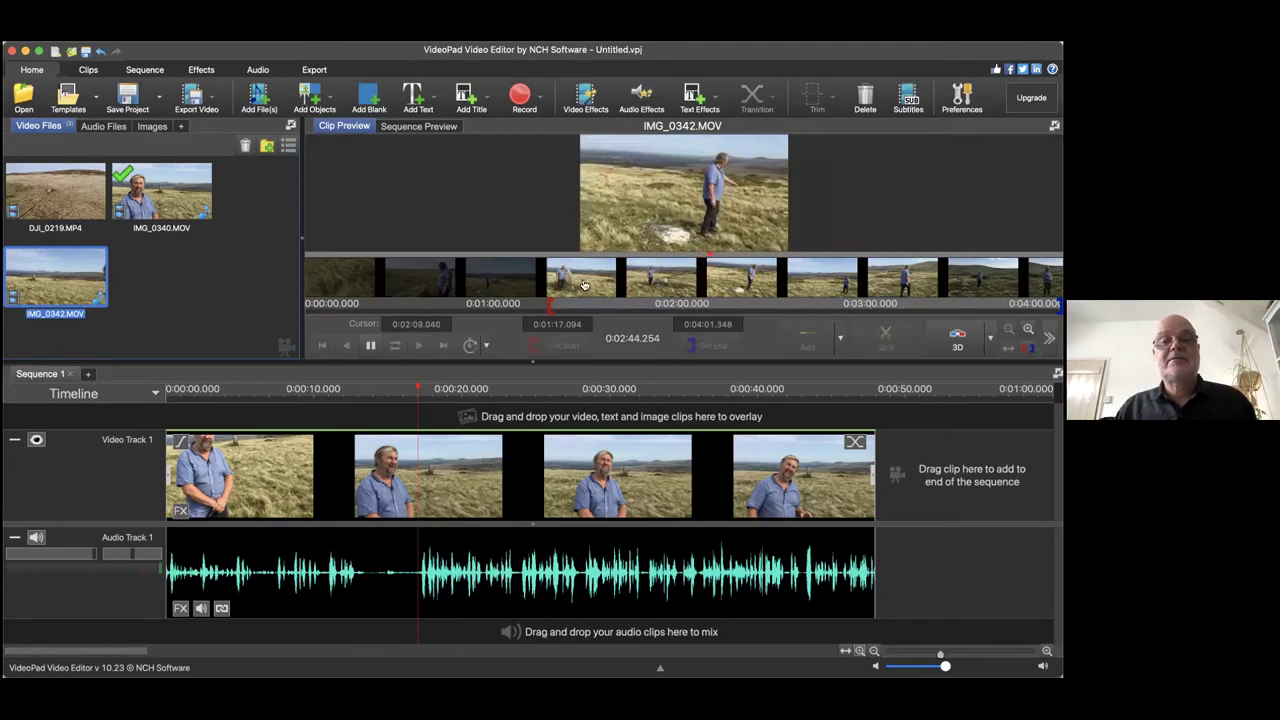
pyautogui.click(368, 345)
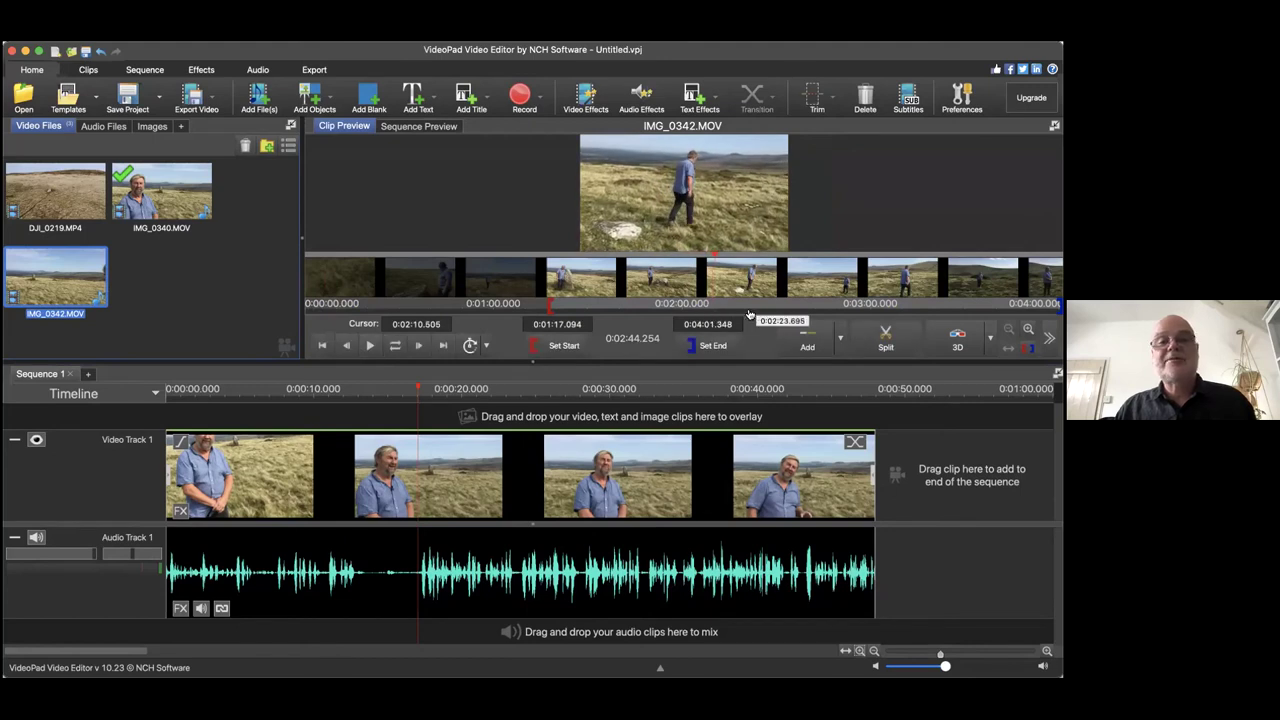
pyautogui.click(688, 345)
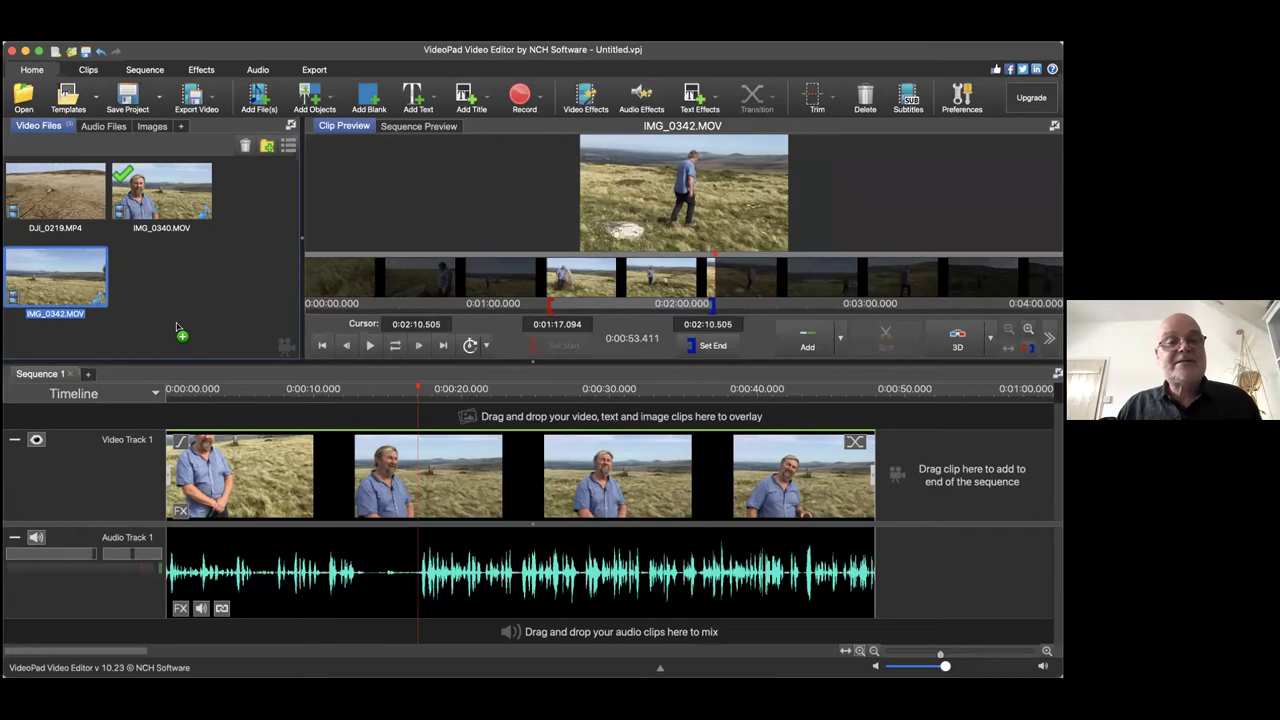
pyautogui.moveTo(288, 410)
pyautogui.mouseDown()
pyautogui.moveTo(374, 410)
pyautogui.moveTo(934, 496)
pyautogui.moveTo(908, 545)
pyautogui.moveTo(910, 516)
pyautogui.mouseUp()
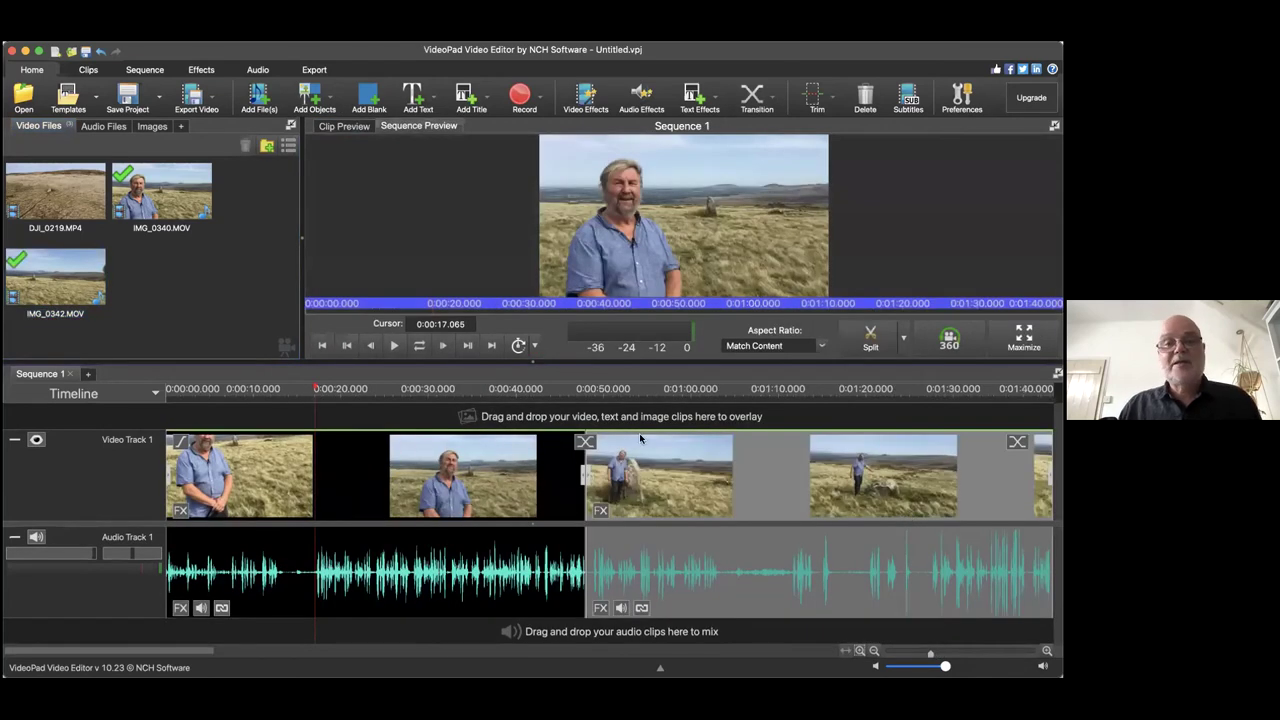
# Play the sequence from 0:00:44.048 across the cut between the two clips
pyautogui.click(549, 391)
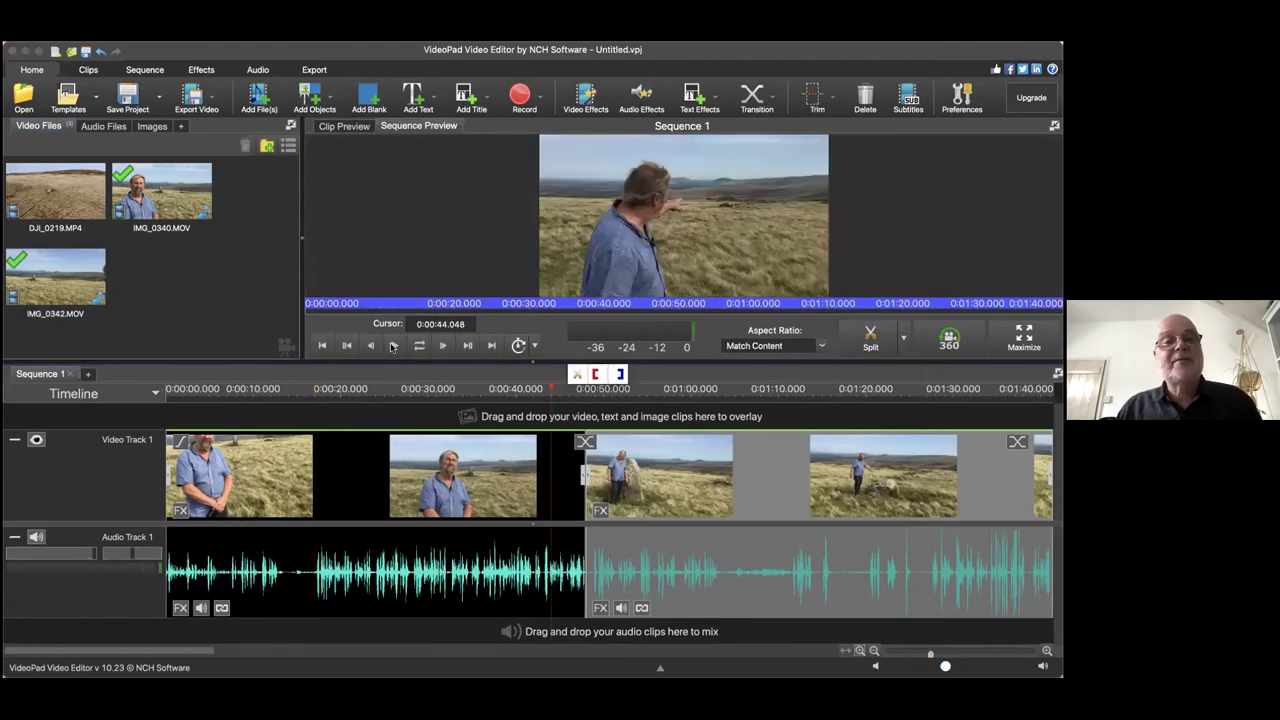
pyautogui.click(393, 346)
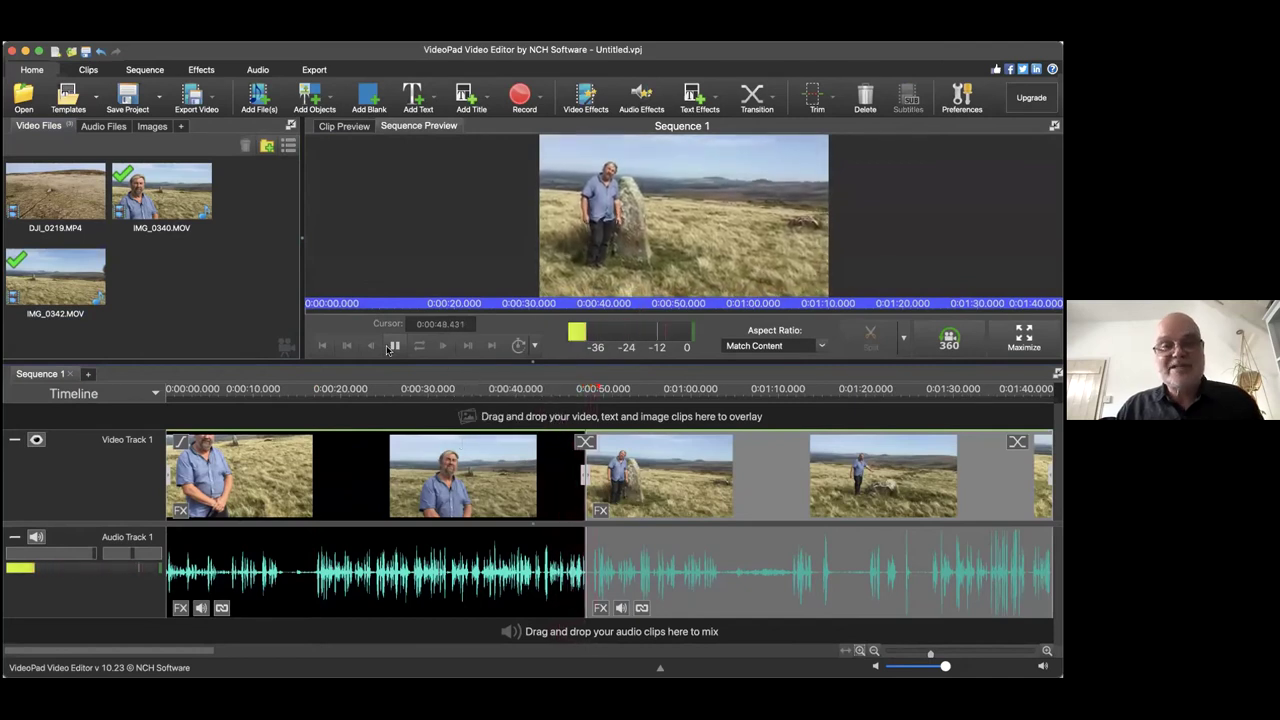
pyautogui.press('space')
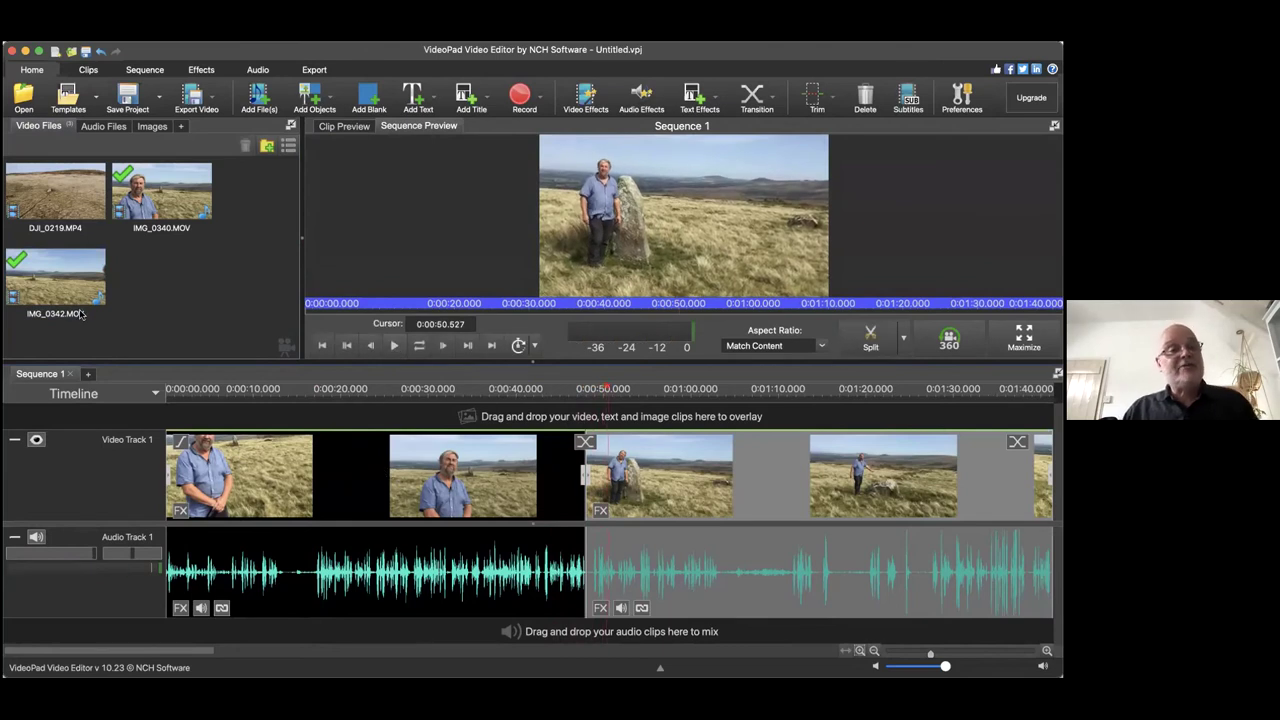
# Preview DJI_0219.MP4 and trim it to run from 0:00:04.030 to 0:00:07.514
pyautogui.doubleClick(60, 203)
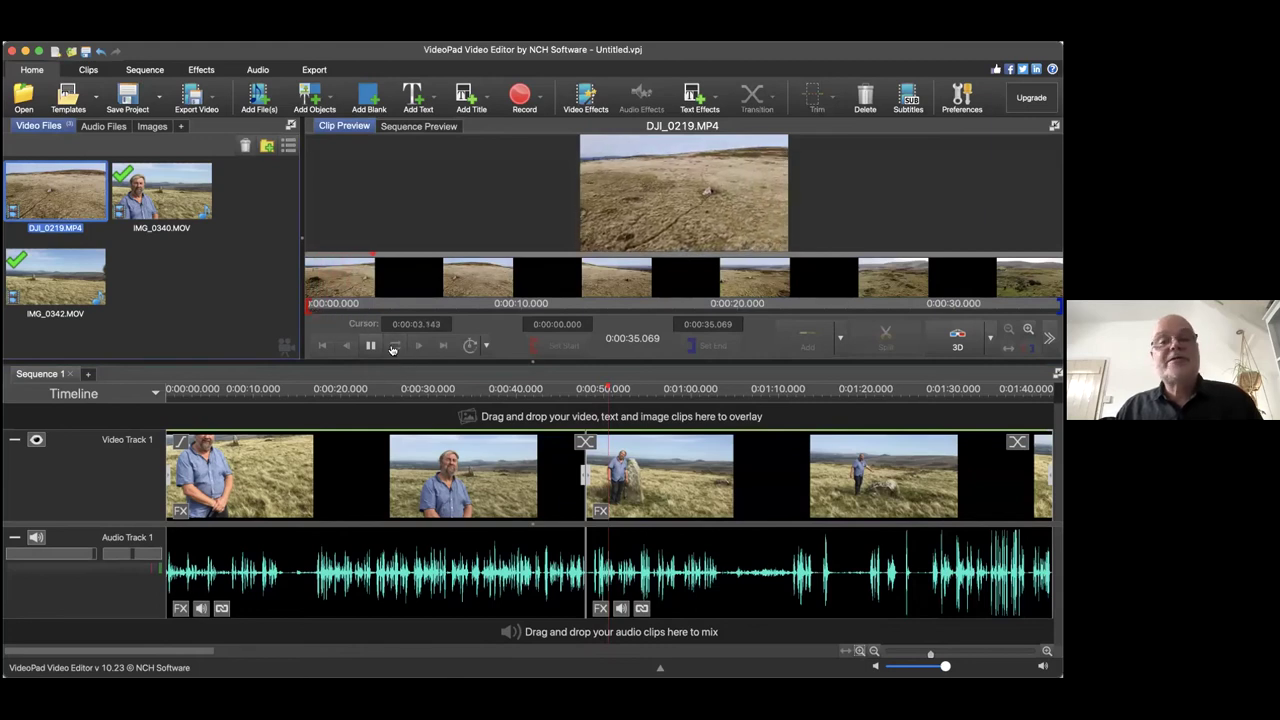
pyautogui.press('space')
pyautogui.moveTo(310, 312); pyautogui.dragTo(394, 316)
pyautogui.press('space')
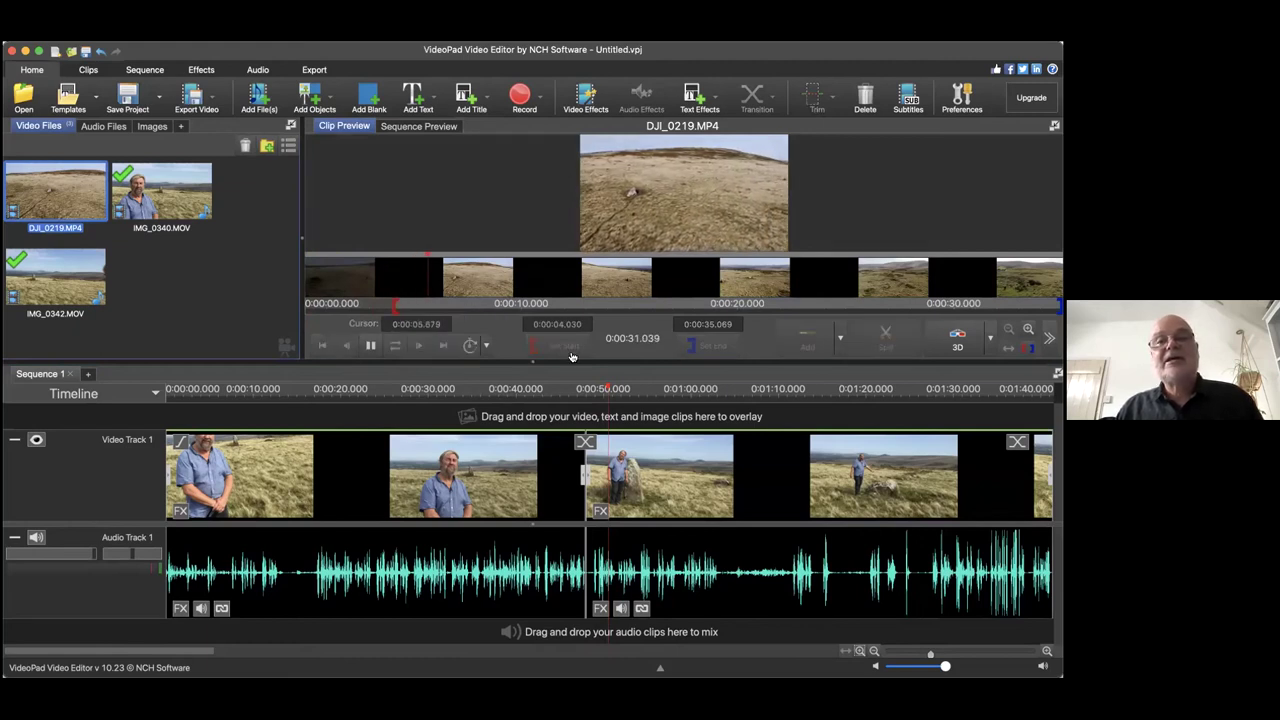
pyautogui.click(370, 345)
pyautogui.click(709, 345)
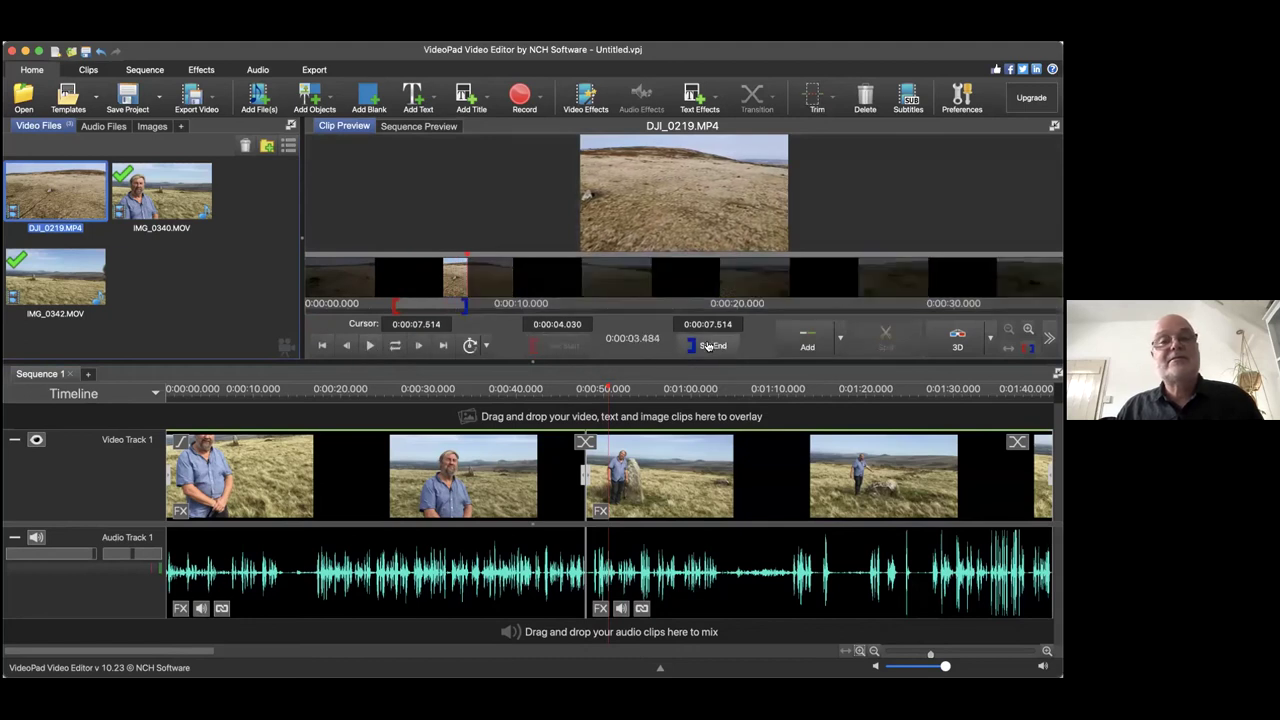
# Overlay the trimmed IMG_0342.MOV on Video Track 2 above the interview clip, starting at about 0:00:21
pyautogui.moveTo(51, 282); pyautogui.dragTo(87, 296)
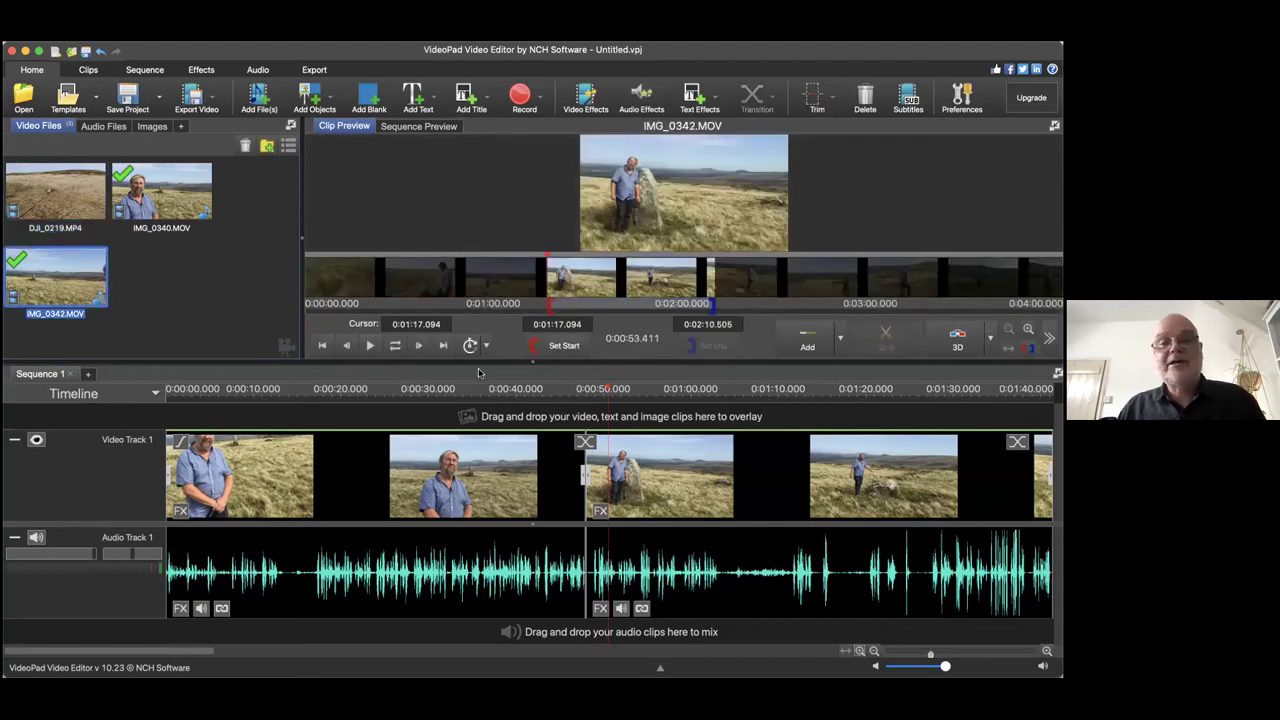
pyautogui.moveTo(541, 400); pyautogui.dragTo(578, 418)
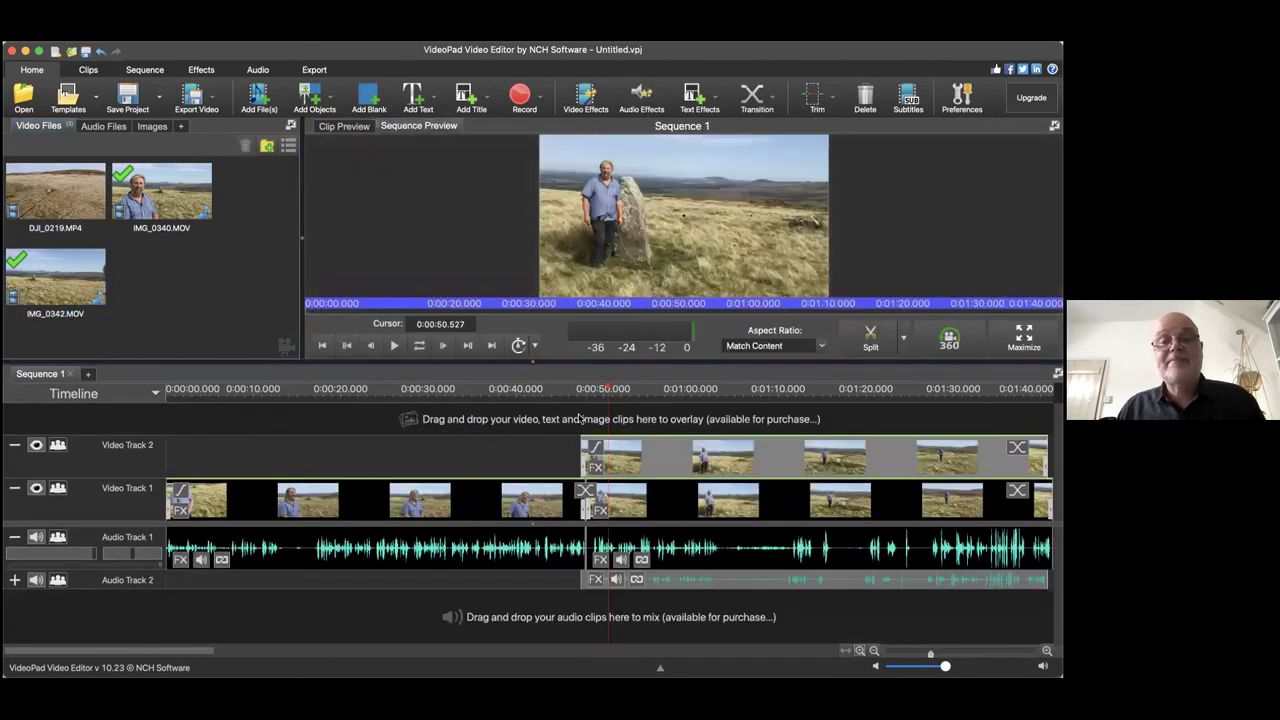
pyautogui.moveTo(673, 456); pyautogui.dragTo(441, 467)
# Play the sequence from 0:00:18.219 to check how the overlay clip cuts in over the interview
pyautogui.moveTo(321, 411); pyautogui.dragTo(321, 411)
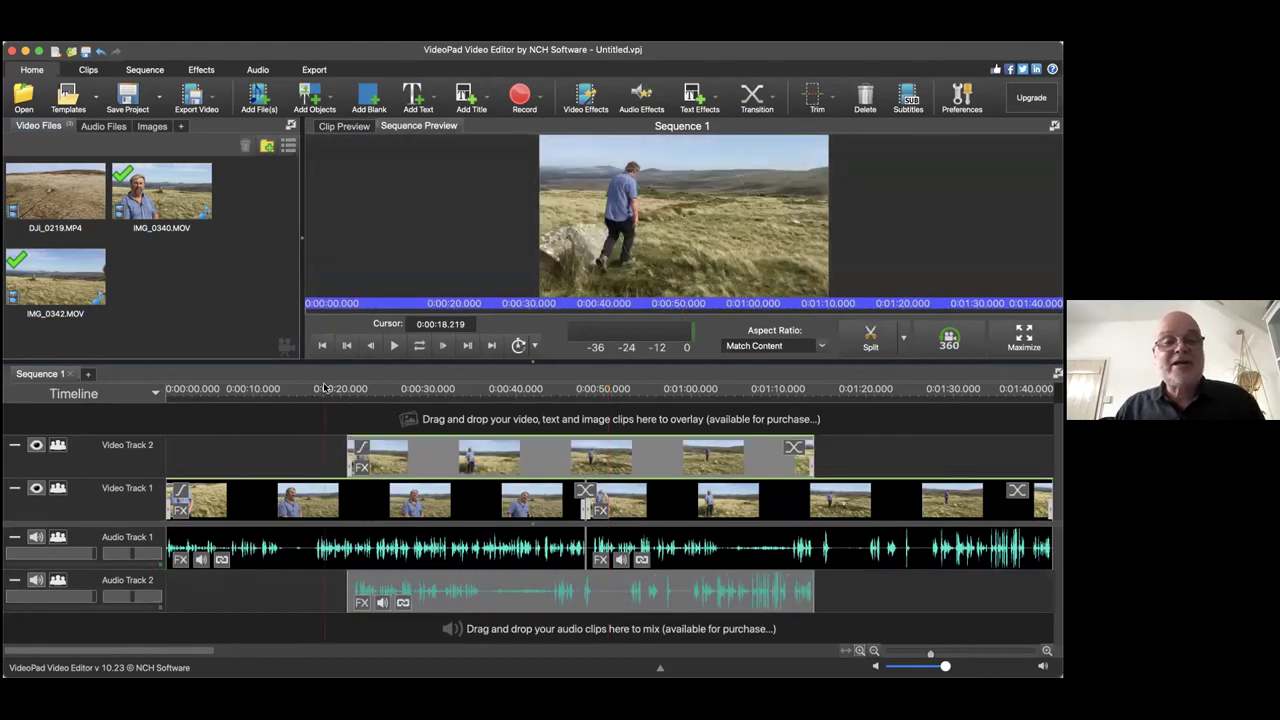
pyautogui.click(324, 411)
pyautogui.click(395, 345)
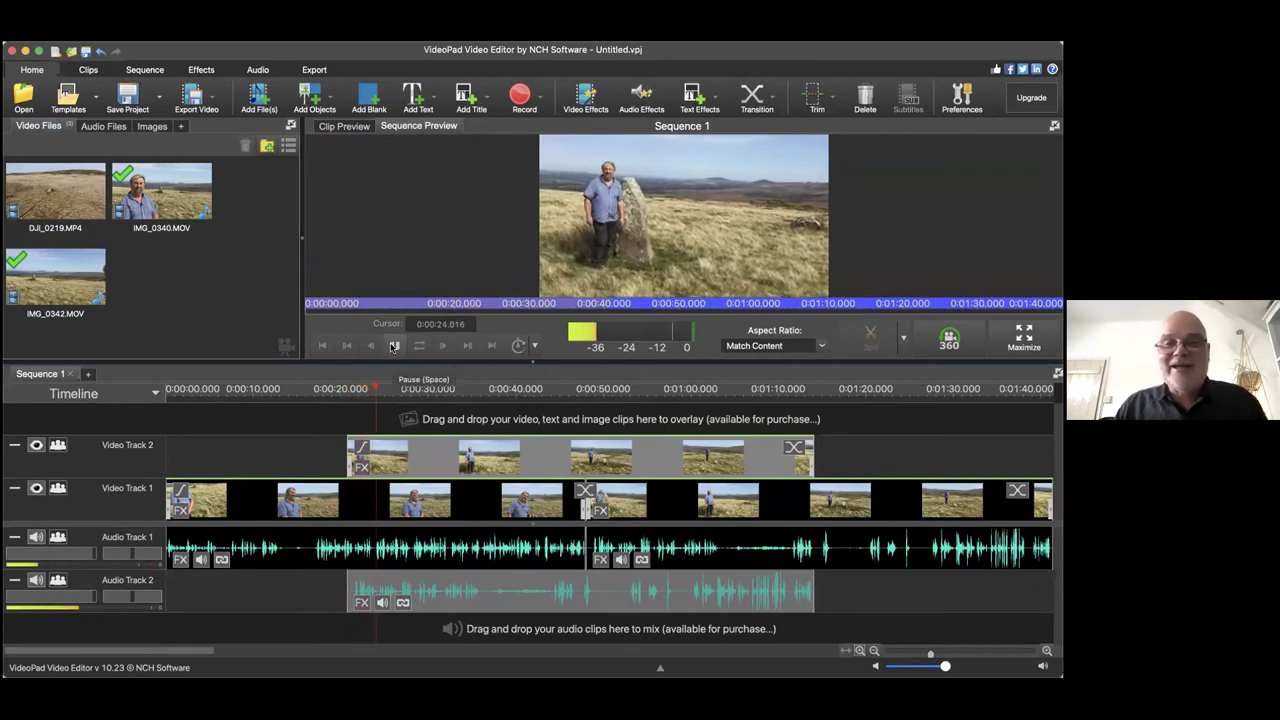
# Mute Audio Track 2 and play the sequence from 0:00:25.732 and around the end of the overlay clip
pyautogui.click(394, 345)
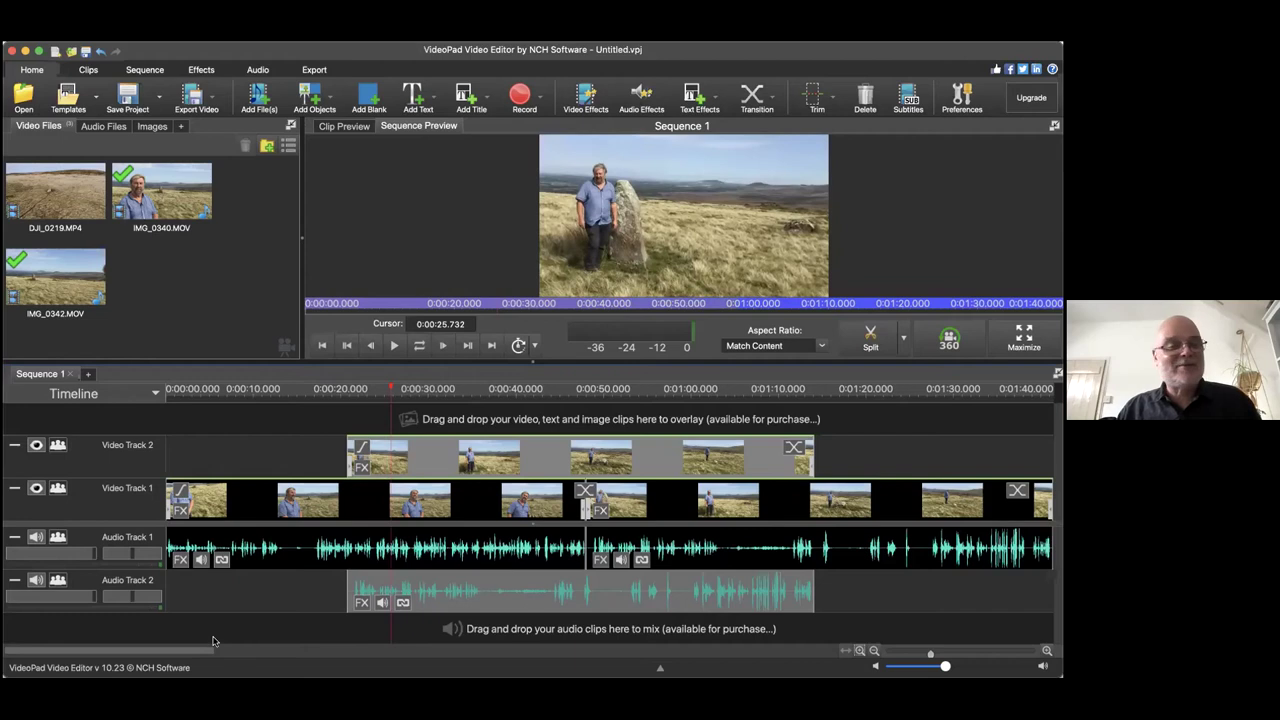
pyautogui.click(36, 581)
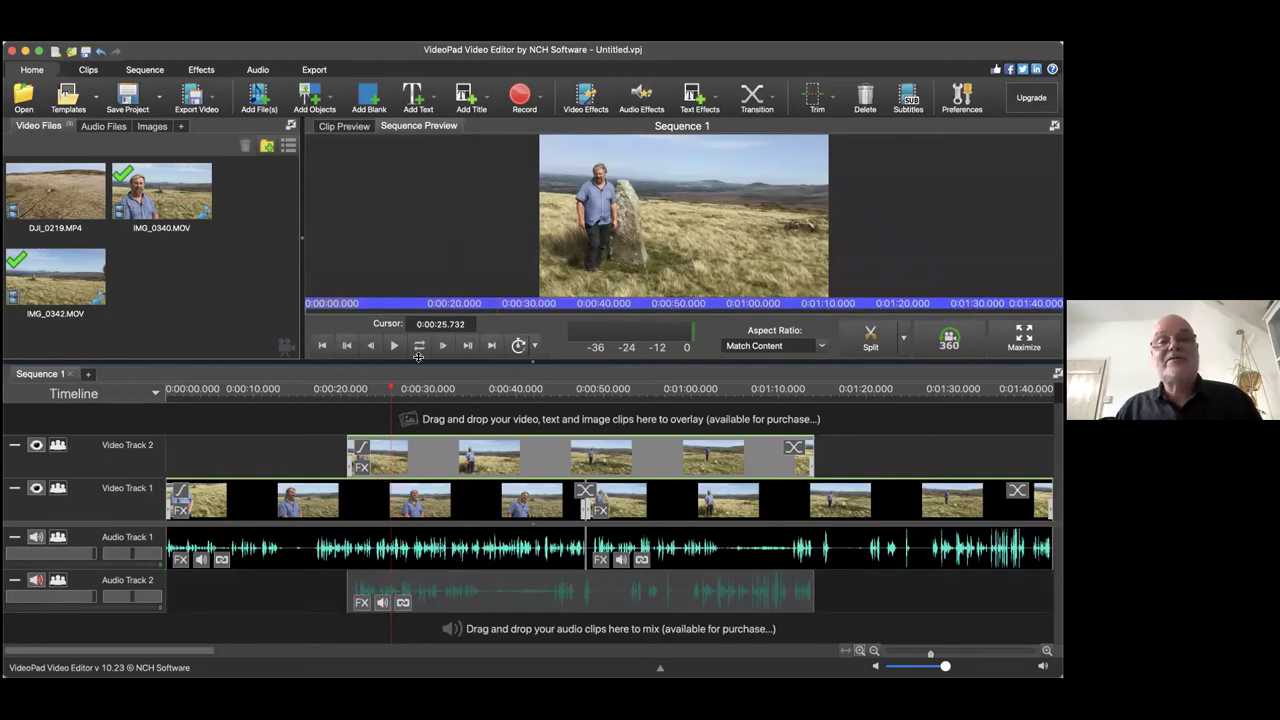
pyautogui.click(393, 346)
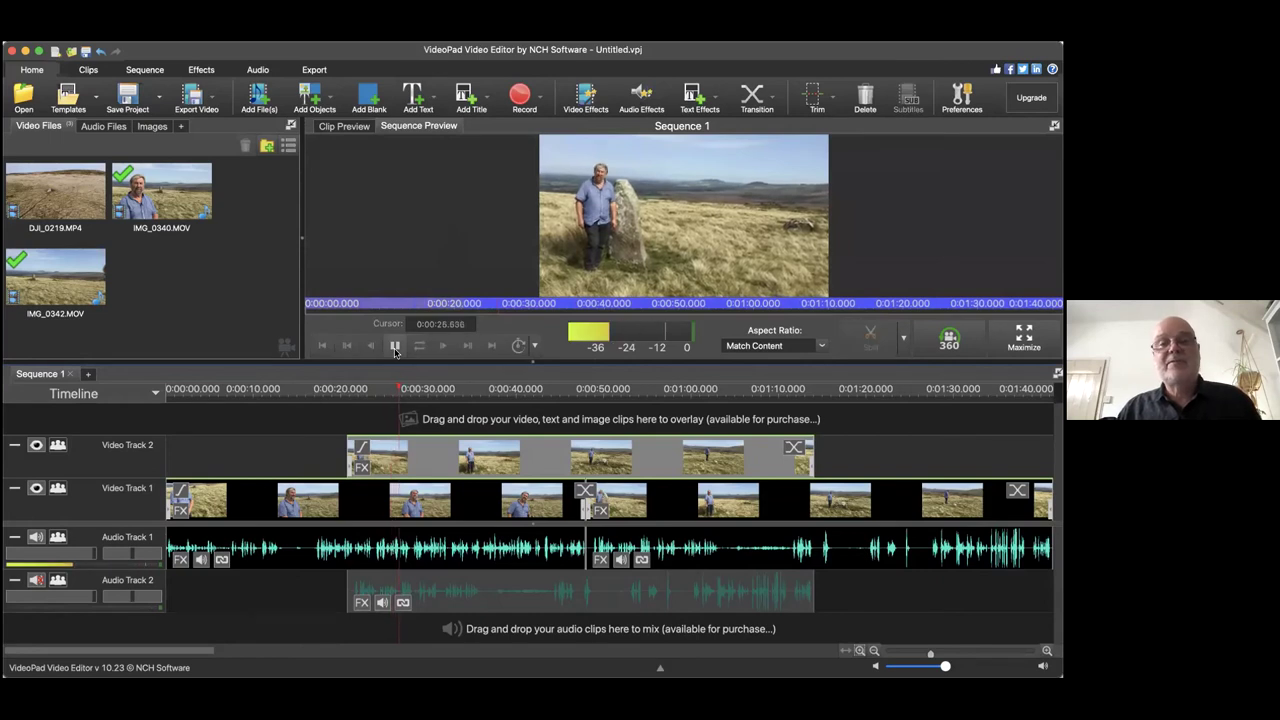
pyautogui.click(777, 393)
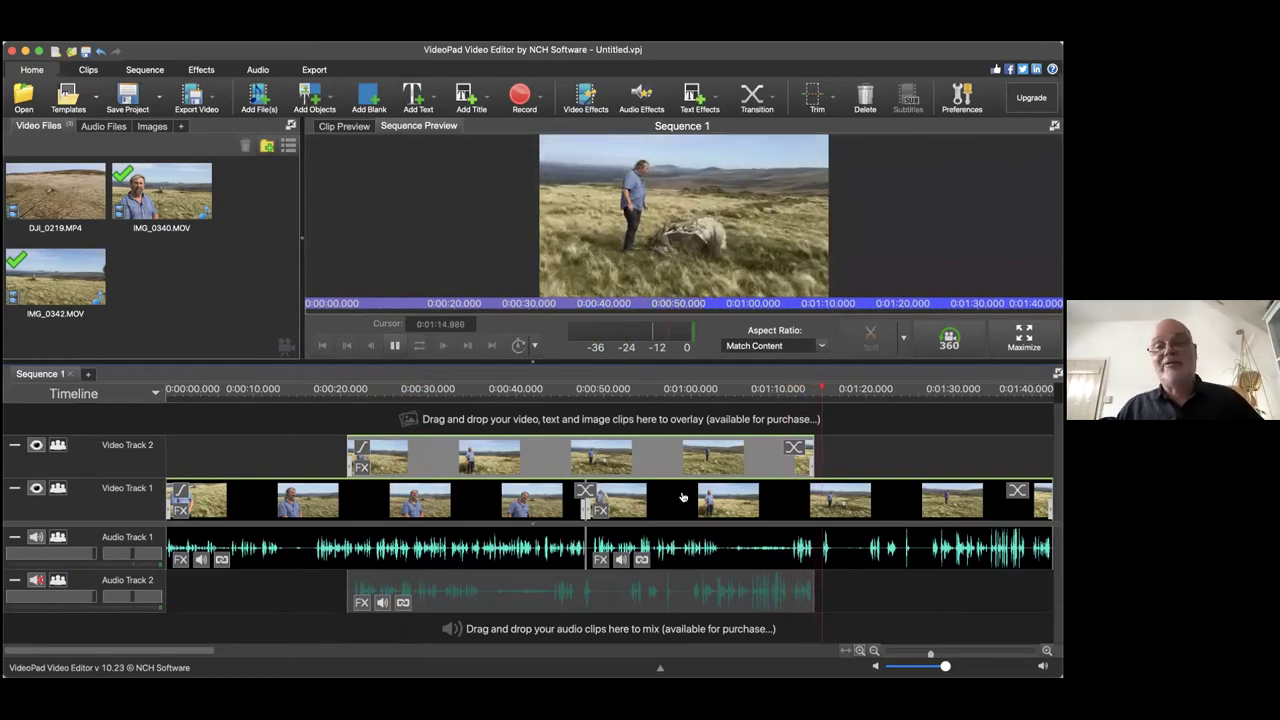
pyautogui.click(393, 346)
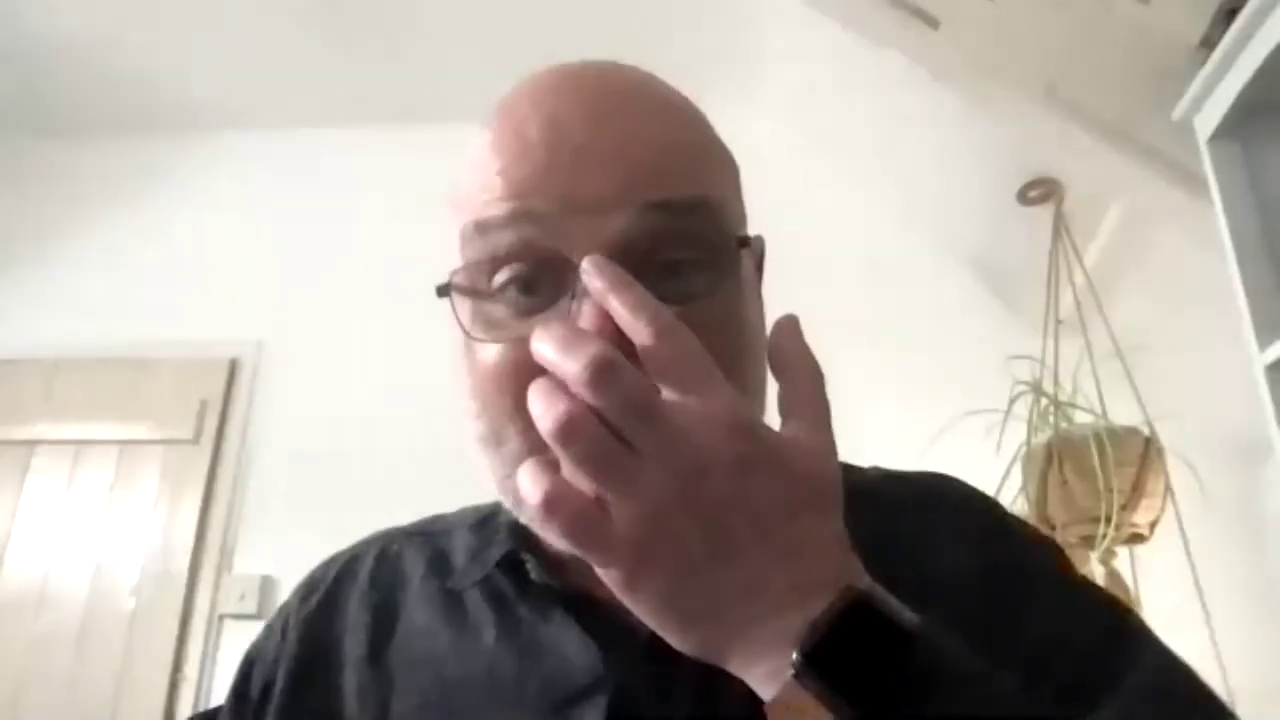
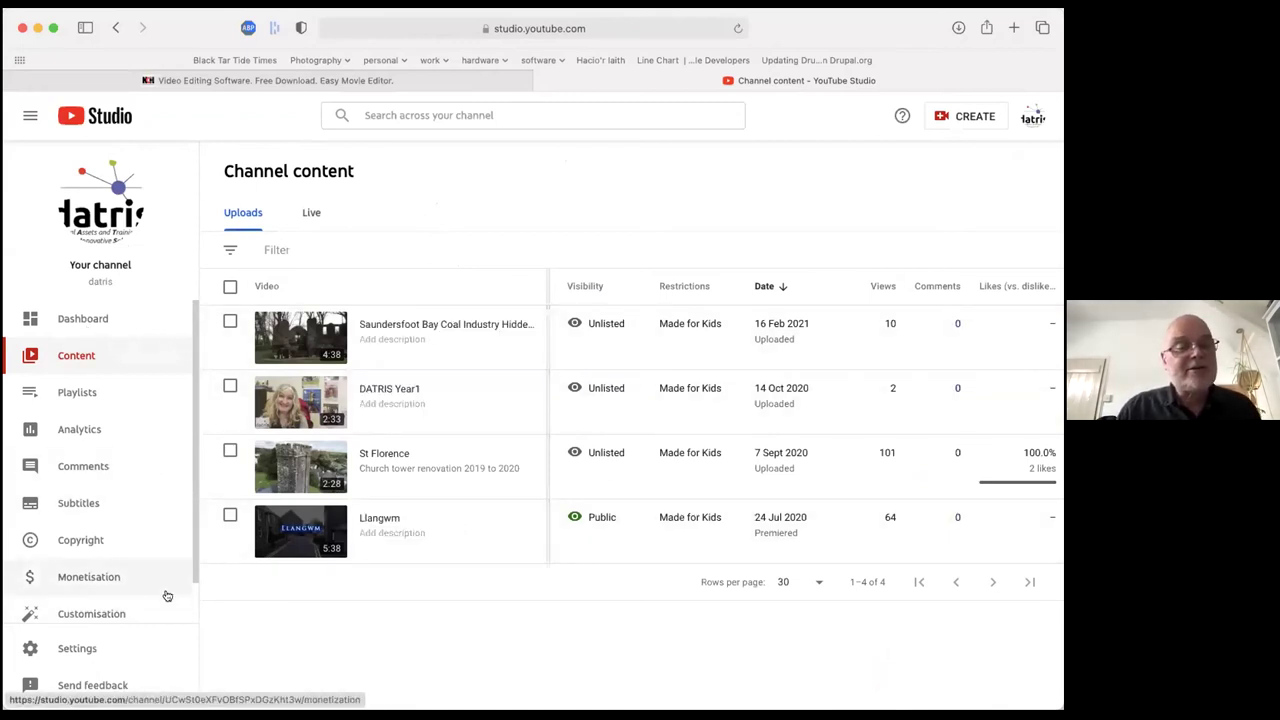
# Switch to YouTube Studio and open the channel's Audio library
pyautogui.scroll(-2, 166, 580)
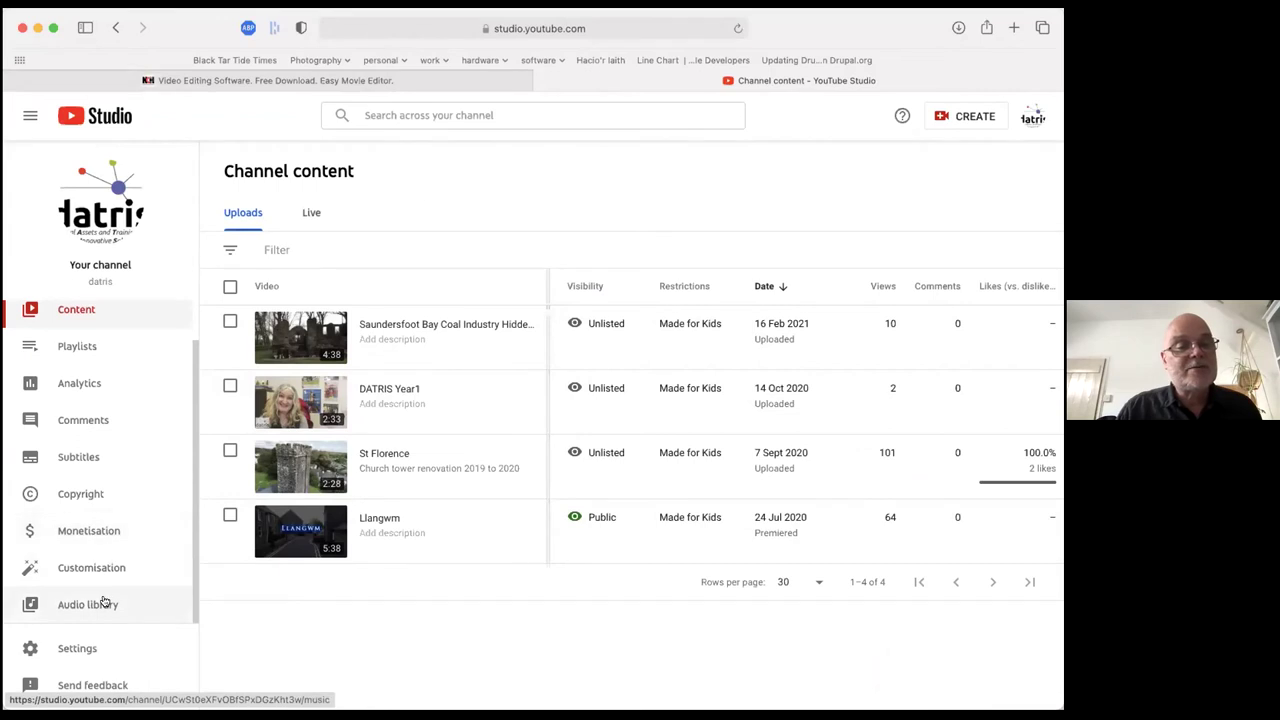
pyautogui.click(92, 607)
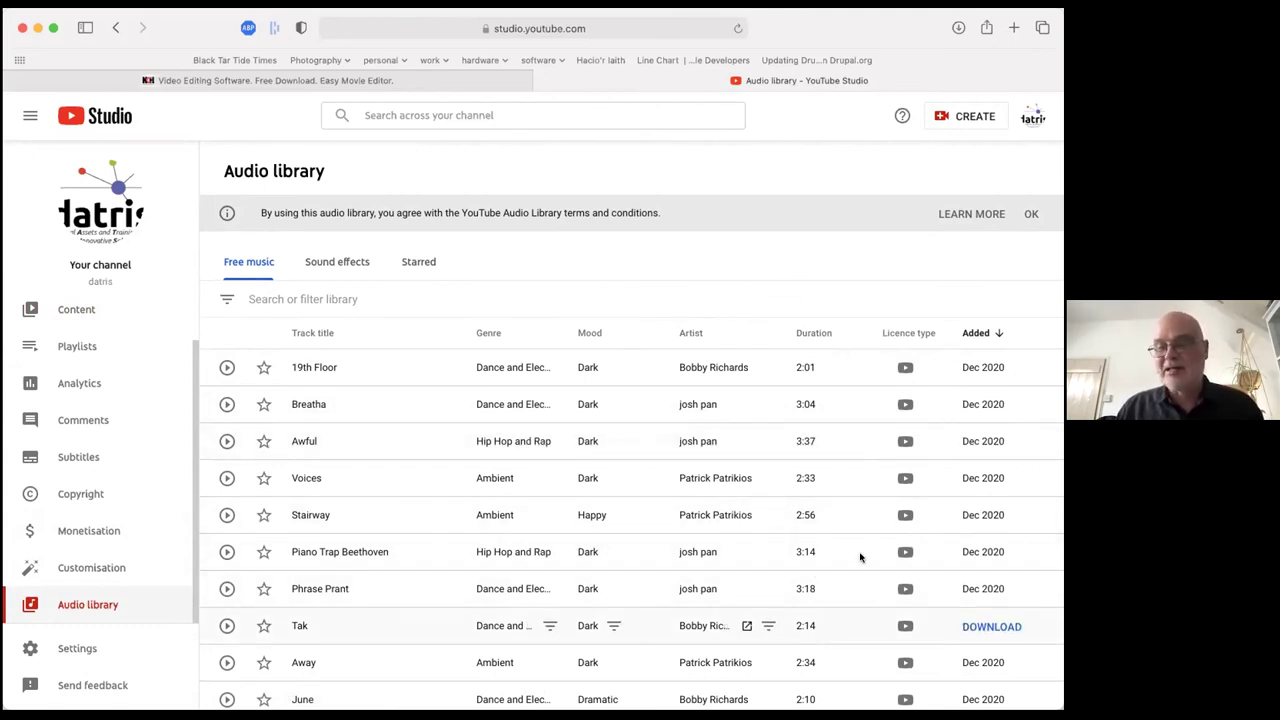
pyautogui.moveTo(908, 360)
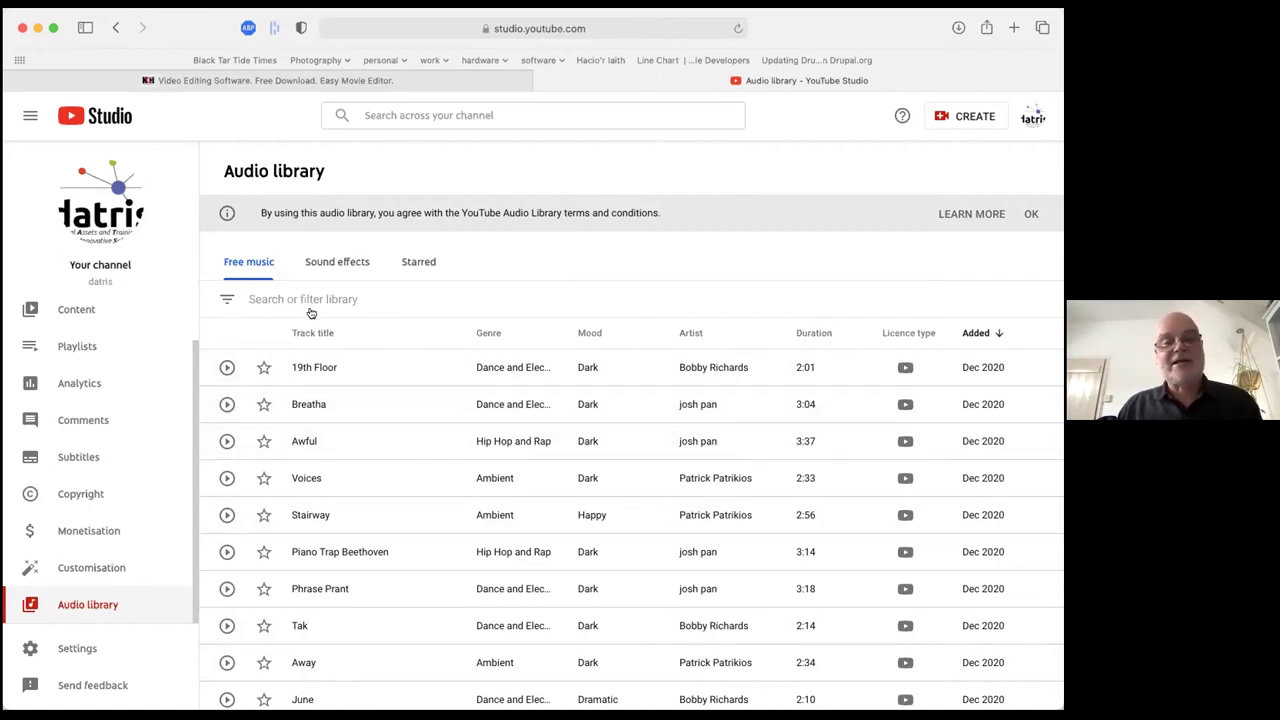
# Filter the free music to tracks longer than 1:00 and sort them by duration, shortest first
pyautogui.click(228, 301)
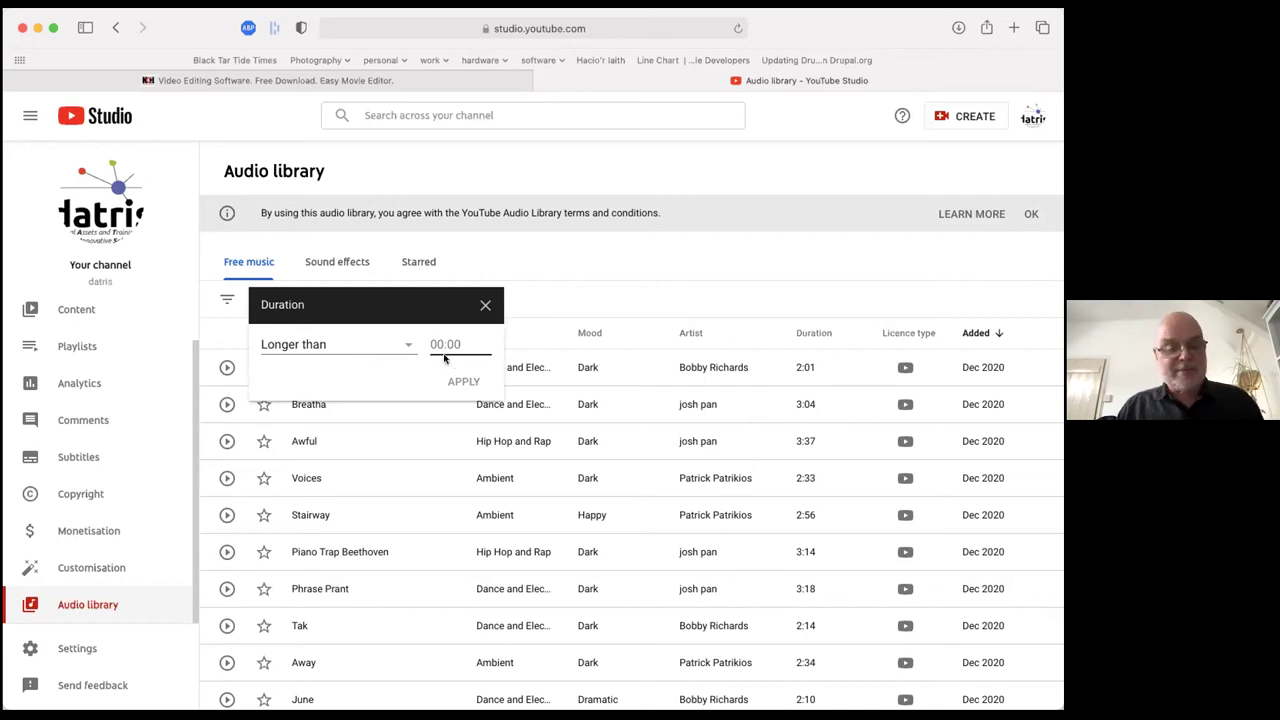
pyautogui.write('1:00')
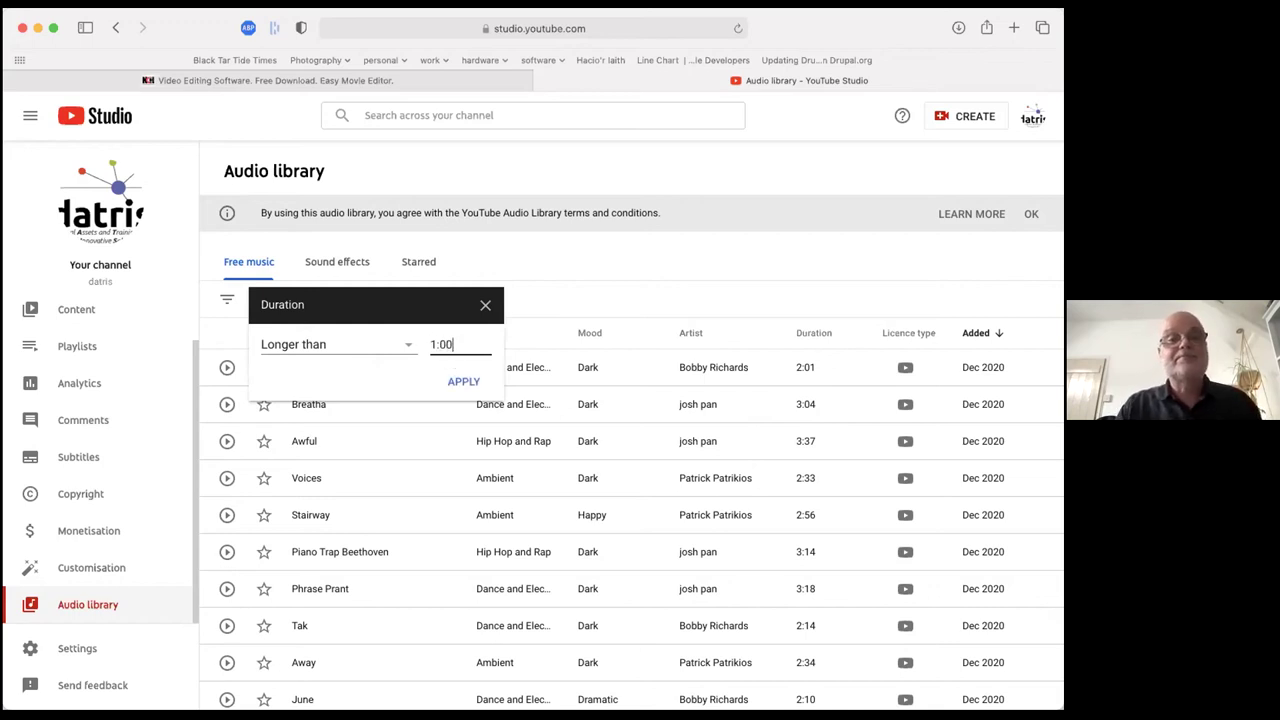
pyautogui.click(460, 390)
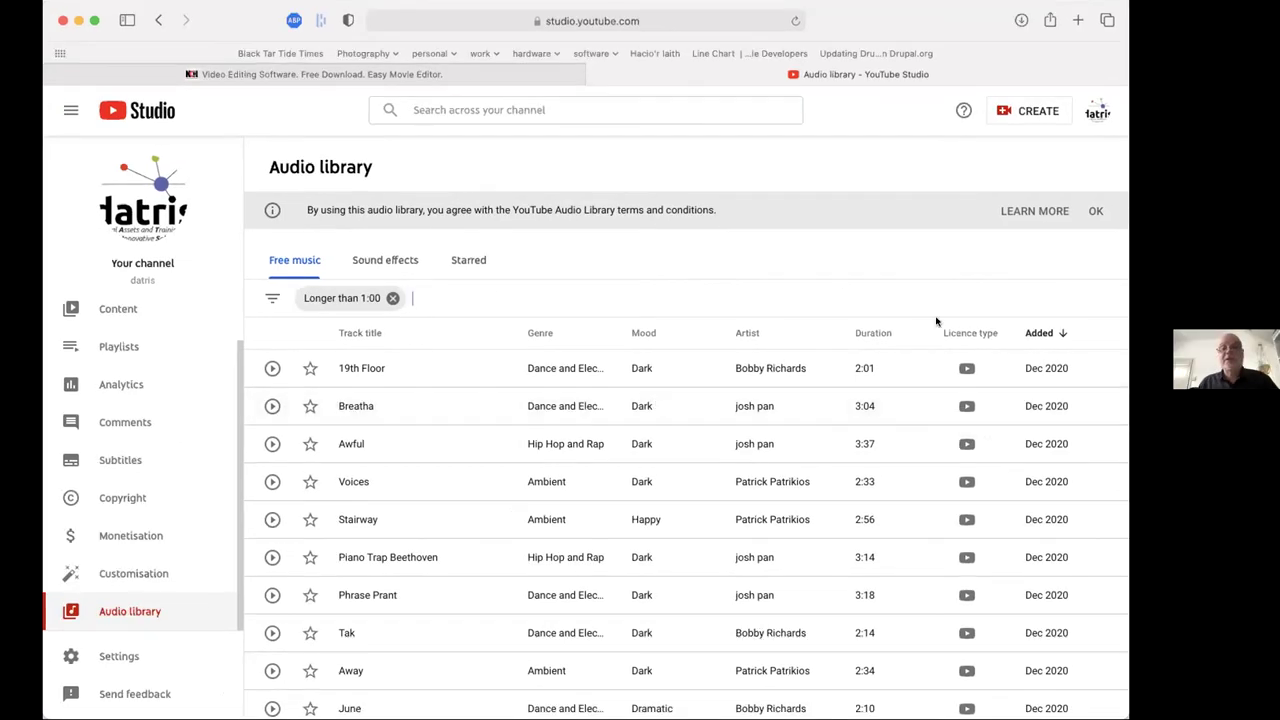
pyautogui.click(867, 336)
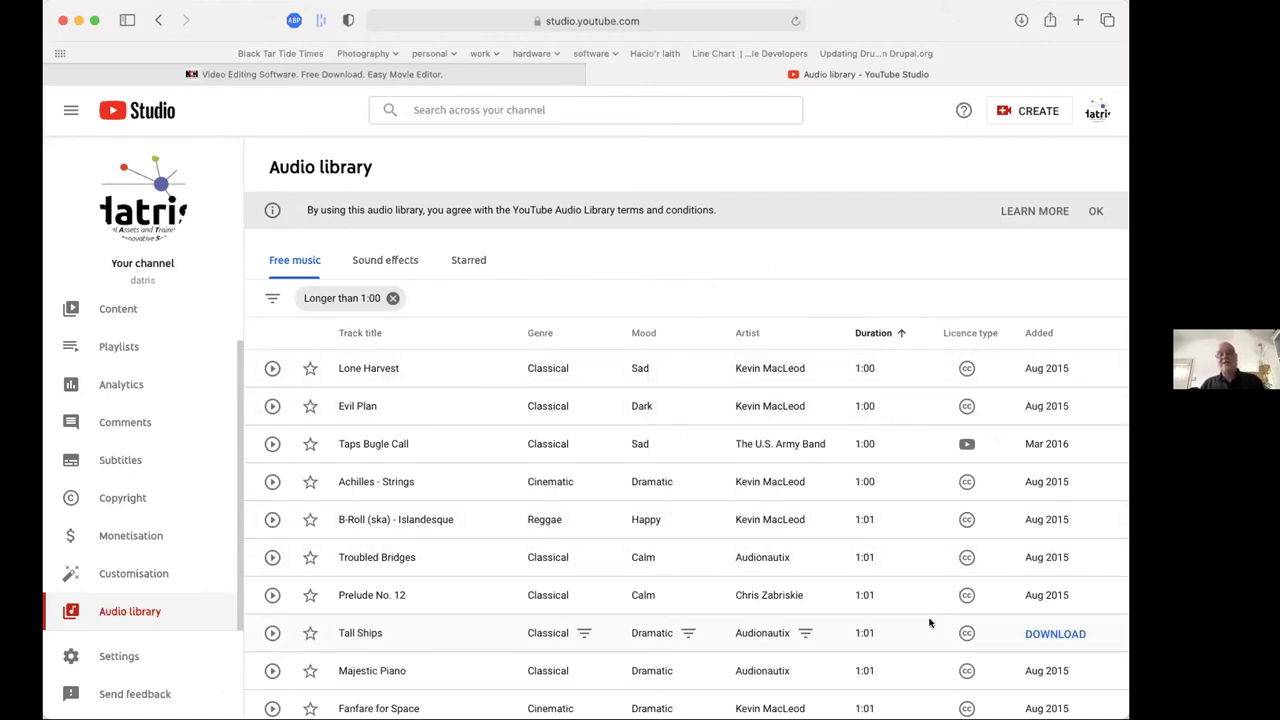
# Preview the track Achilles - Strings and look through the genres, moods and licence types of the filtered tracks
pyautogui.scroll(-3, 904, 564)
pyautogui.scroll(3, 904, 566)
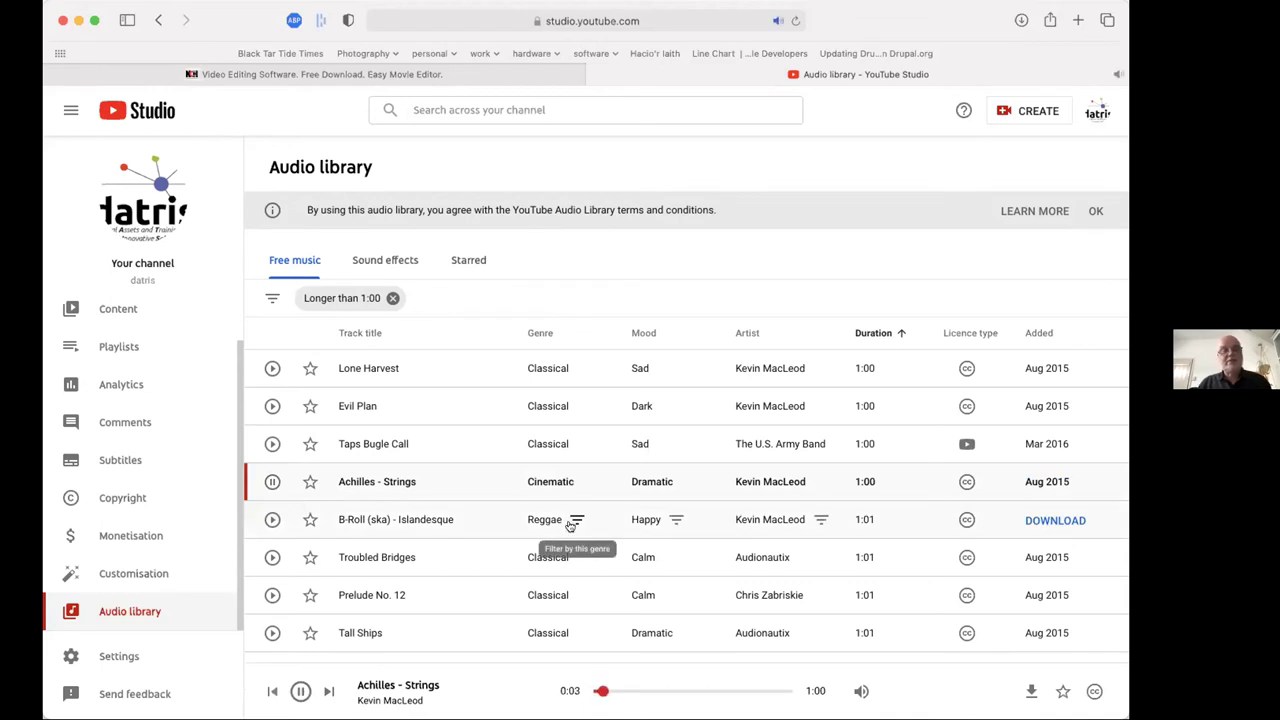
pyautogui.click(272, 481)
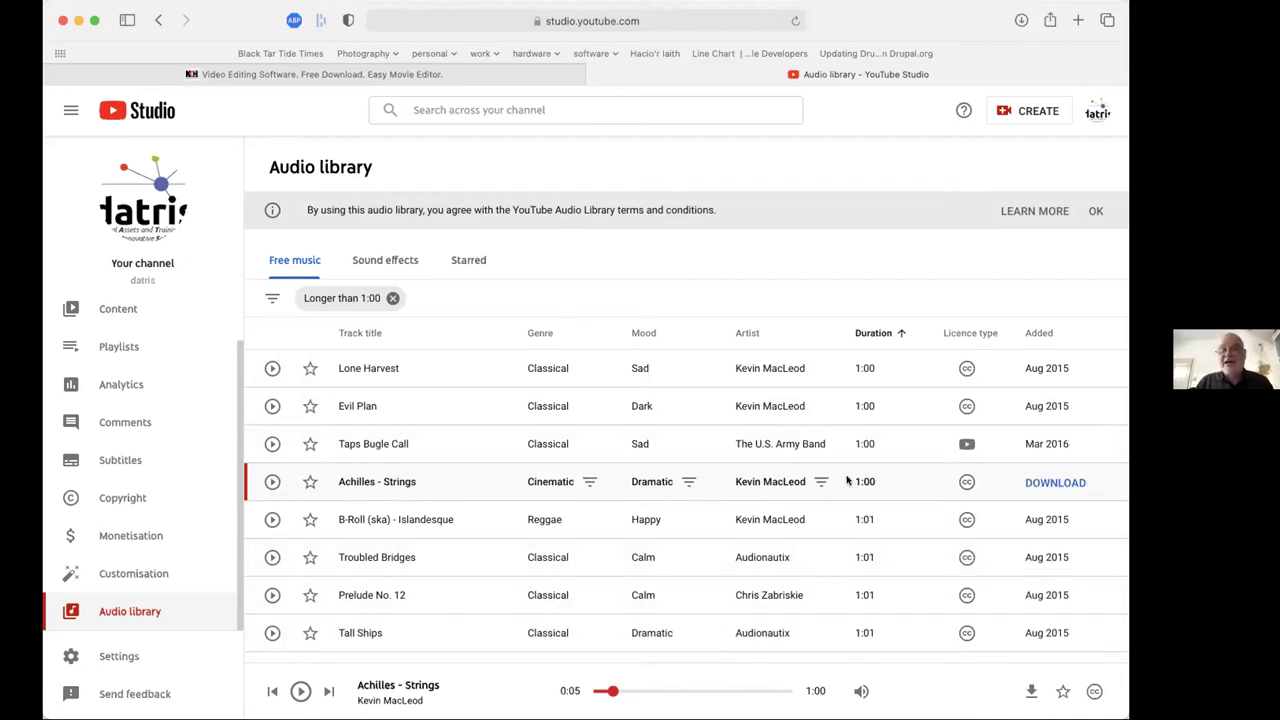
pyautogui.scroll(-3, 855, 480)
pyautogui.scroll(-8, 846, 480)
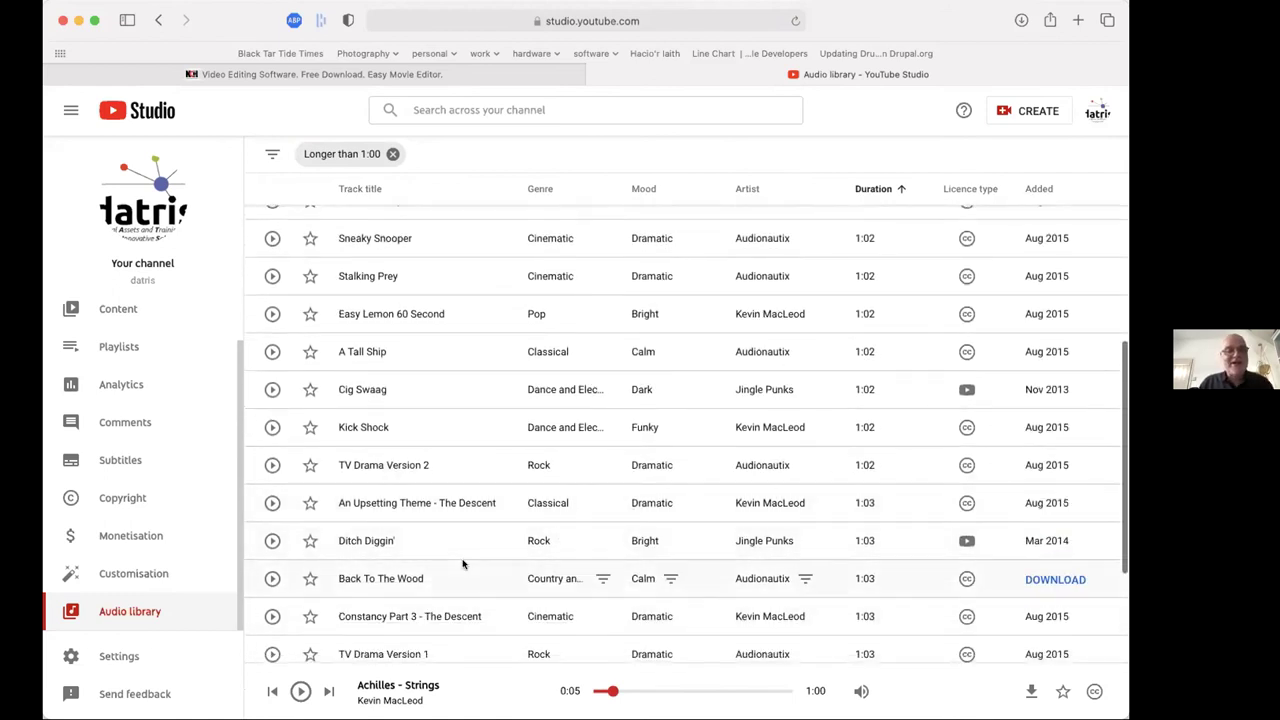
pyautogui.scroll(-3, 534, 580)
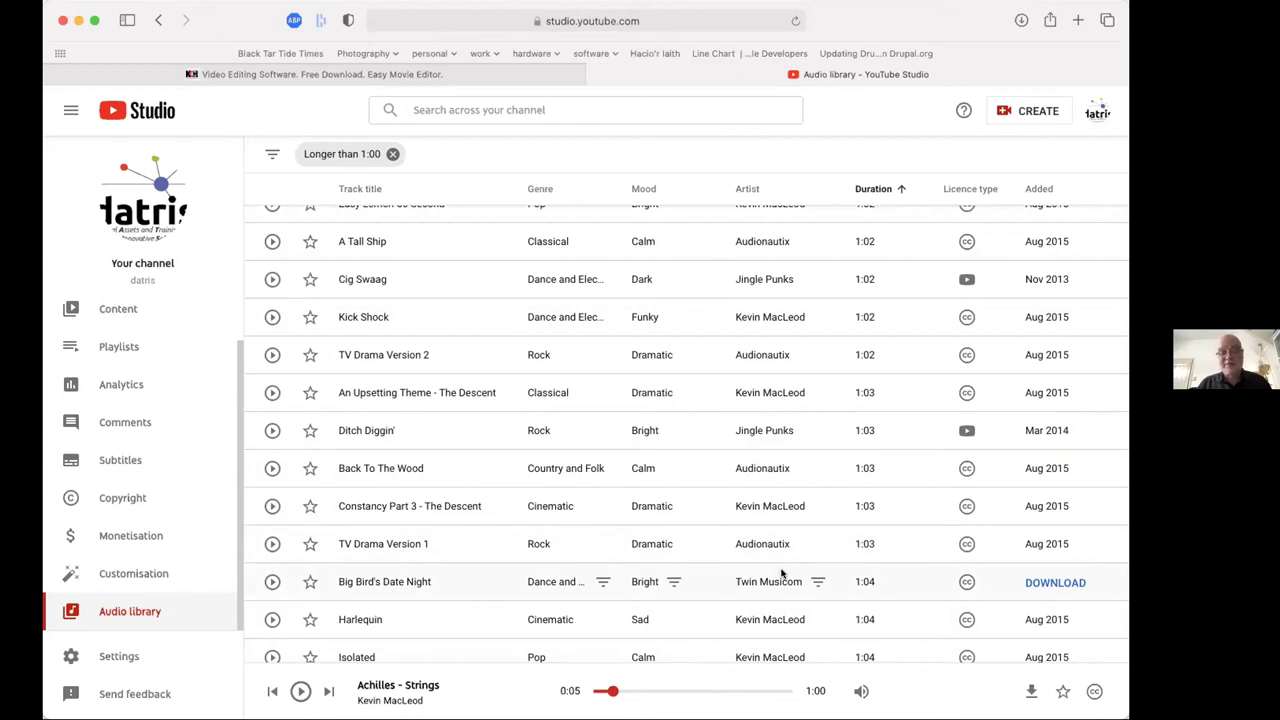
pyautogui.scroll(10, 777, 366)
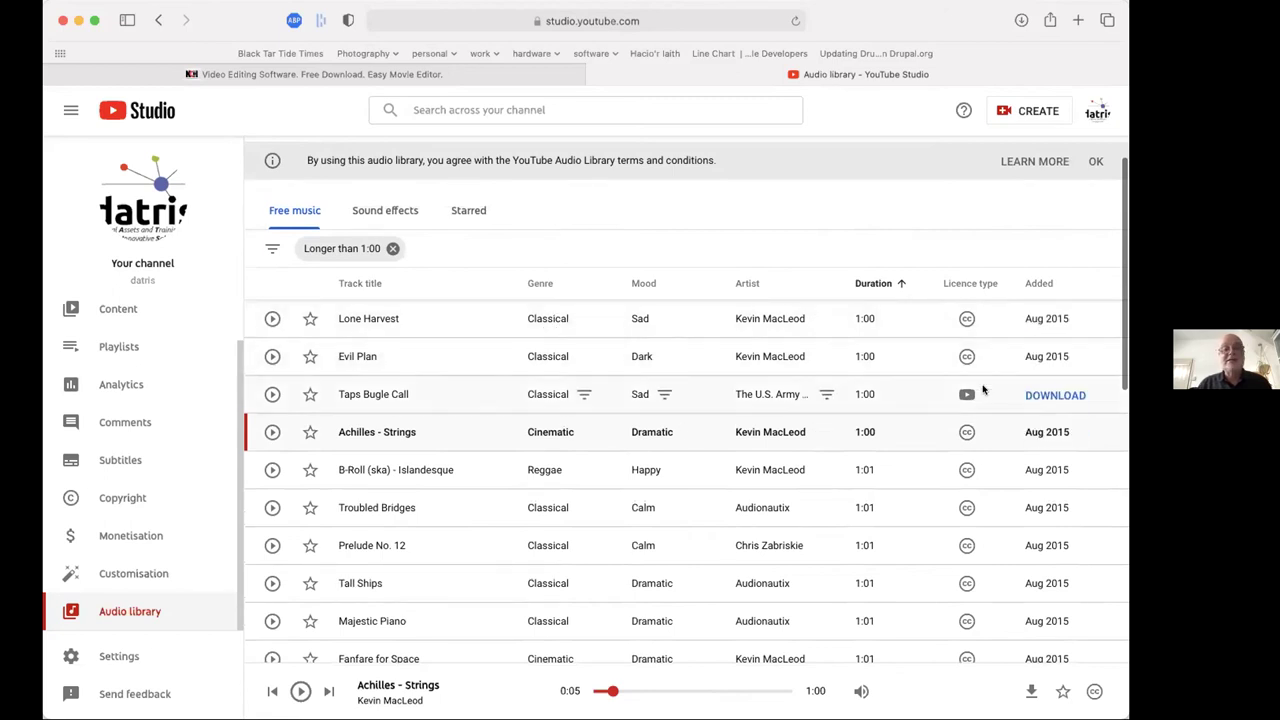
# Download the track Lone Harvest and dismiss its Creative Commons attribution notice
pyautogui.click(1042, 319)
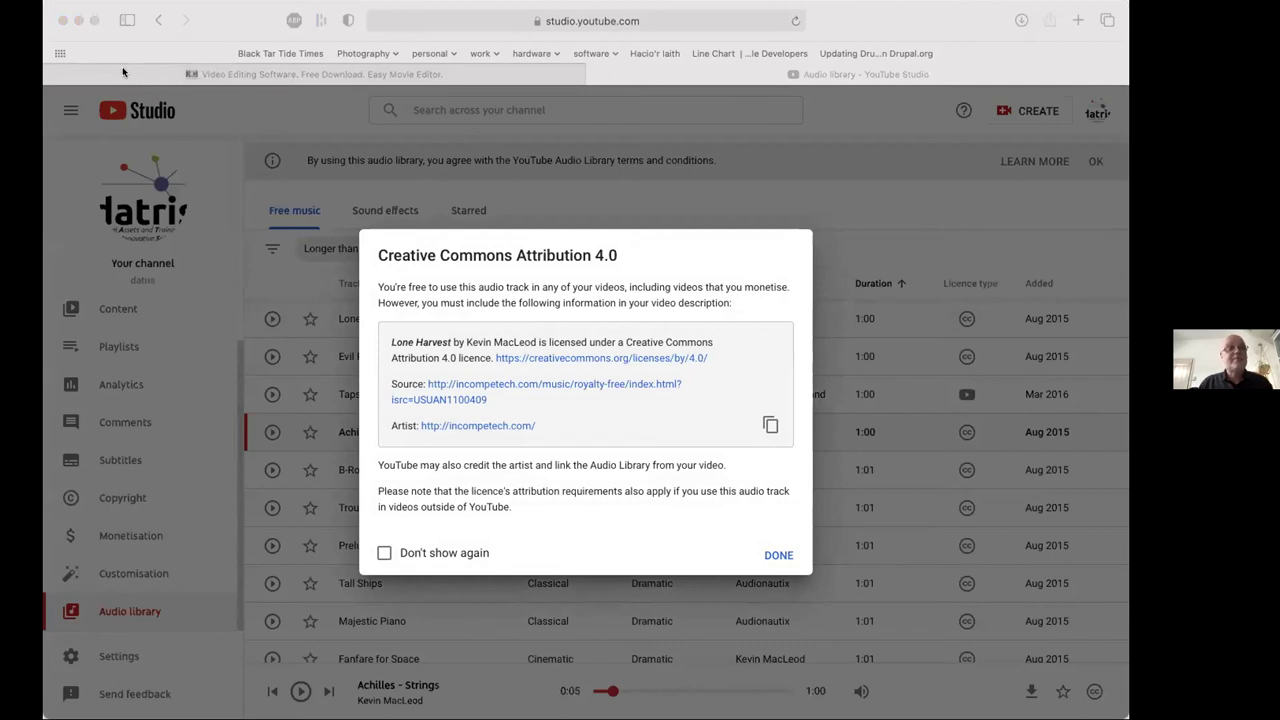
pyautogui.click(774, 555)
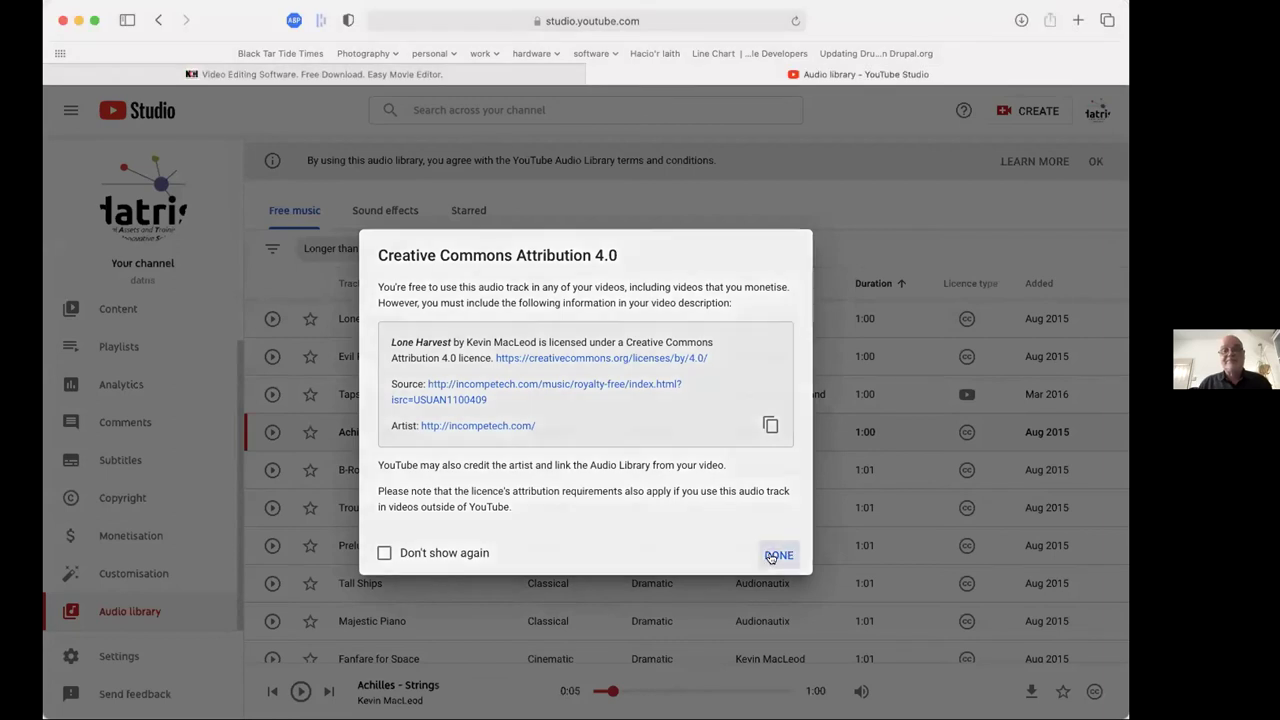
pyautogui.click(778, 555)
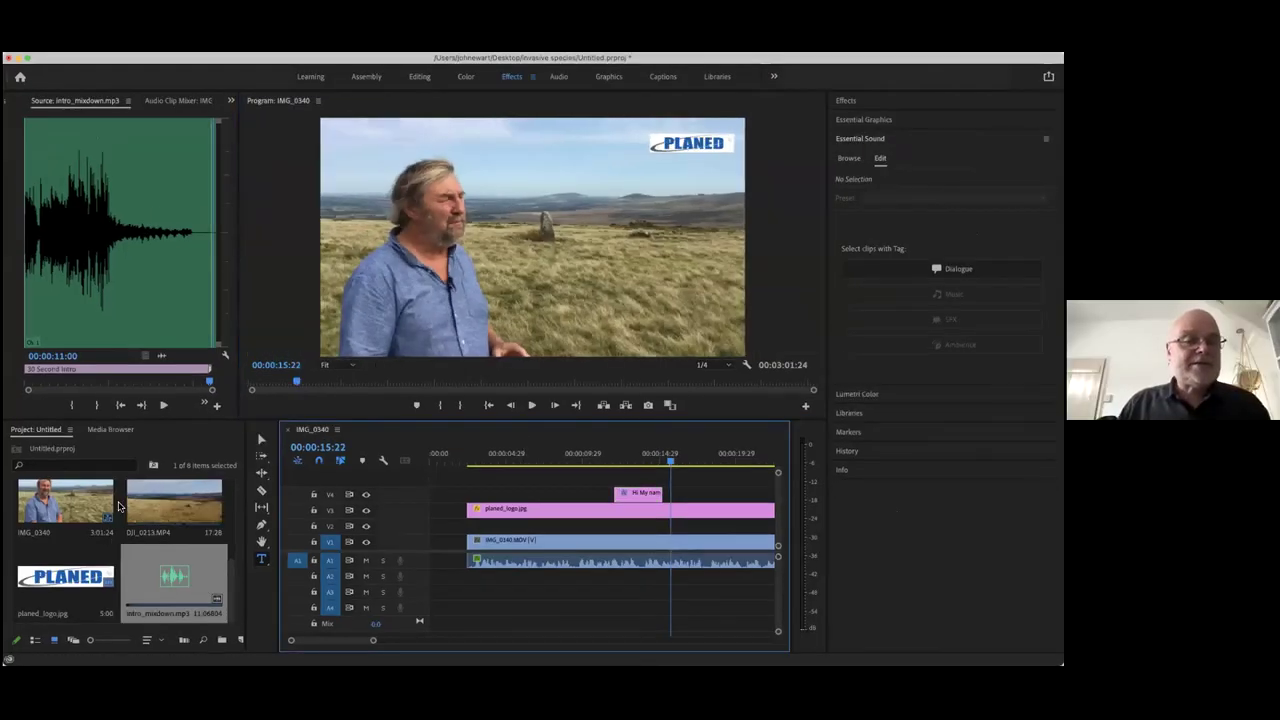
# Switch to Premiere Pro, import the Lone Harvest MP3 from Downloads and place it on audio track A2 at the interview clip's start
pyautogui.click(118, 506)
pyautogui.press('super+i')
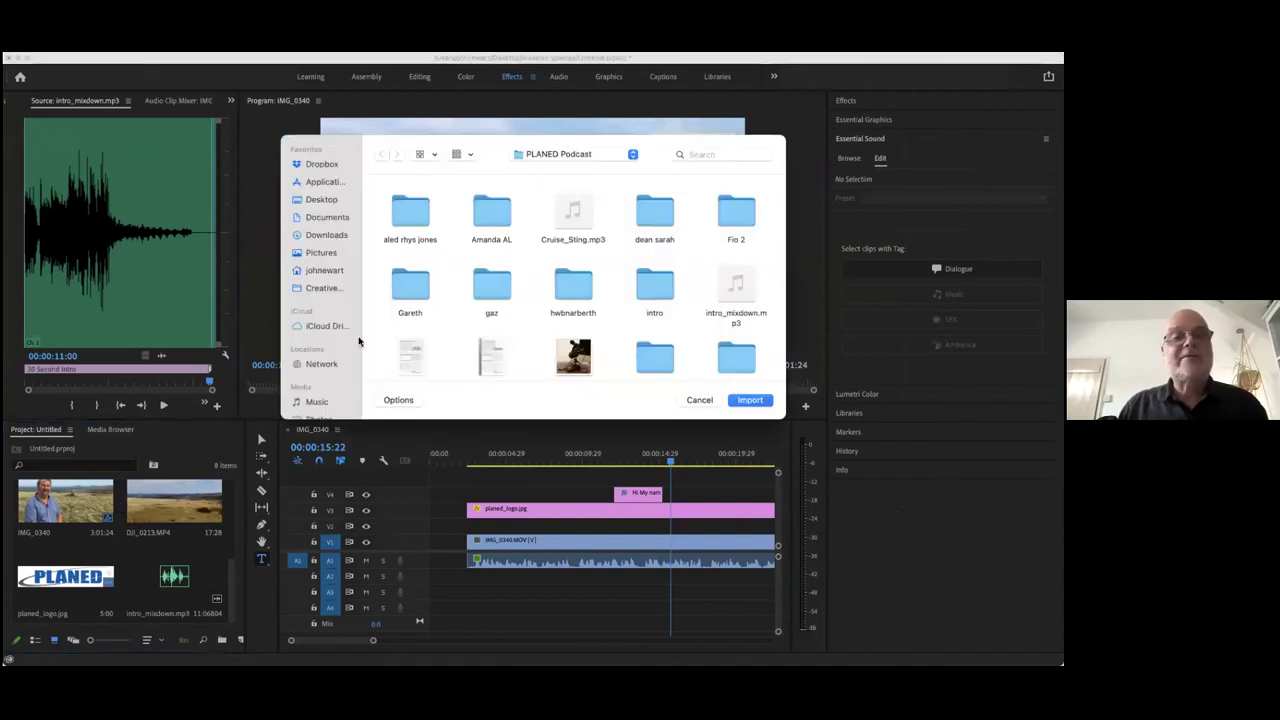
pyautogui.click(327, 235)
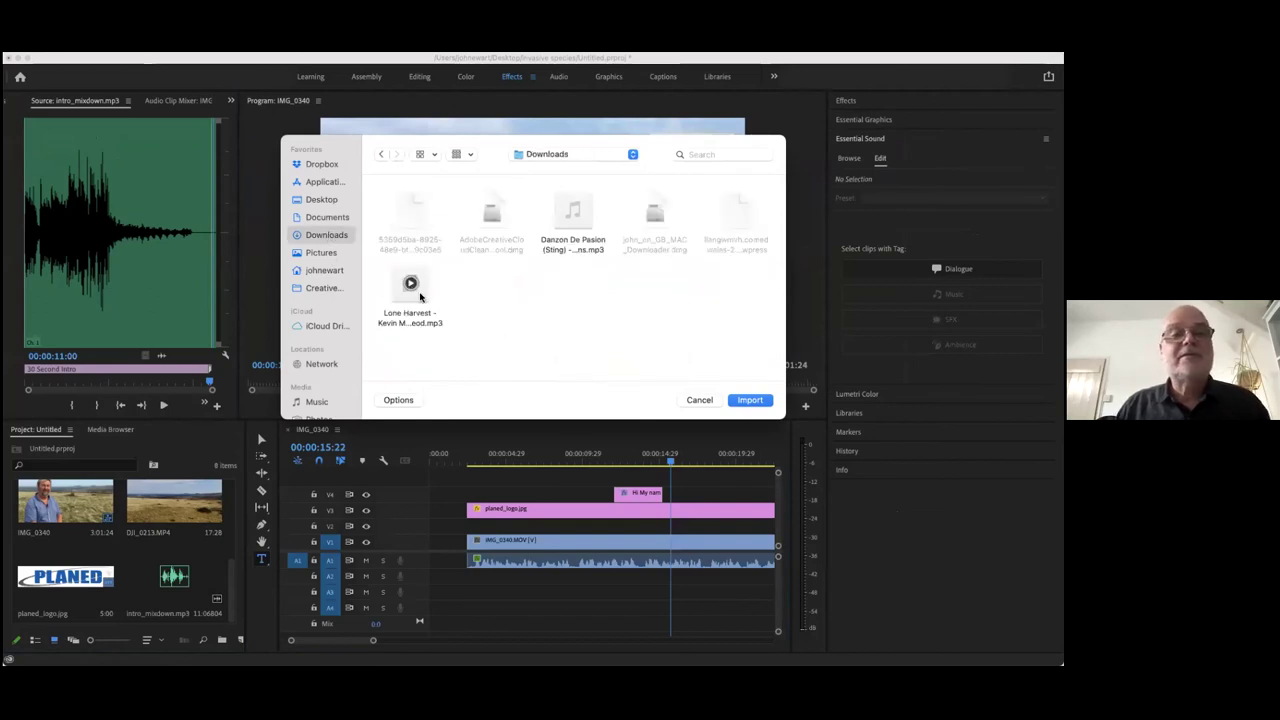
pyautogui.click(412, 288)
pyautogui.click(739, 401)
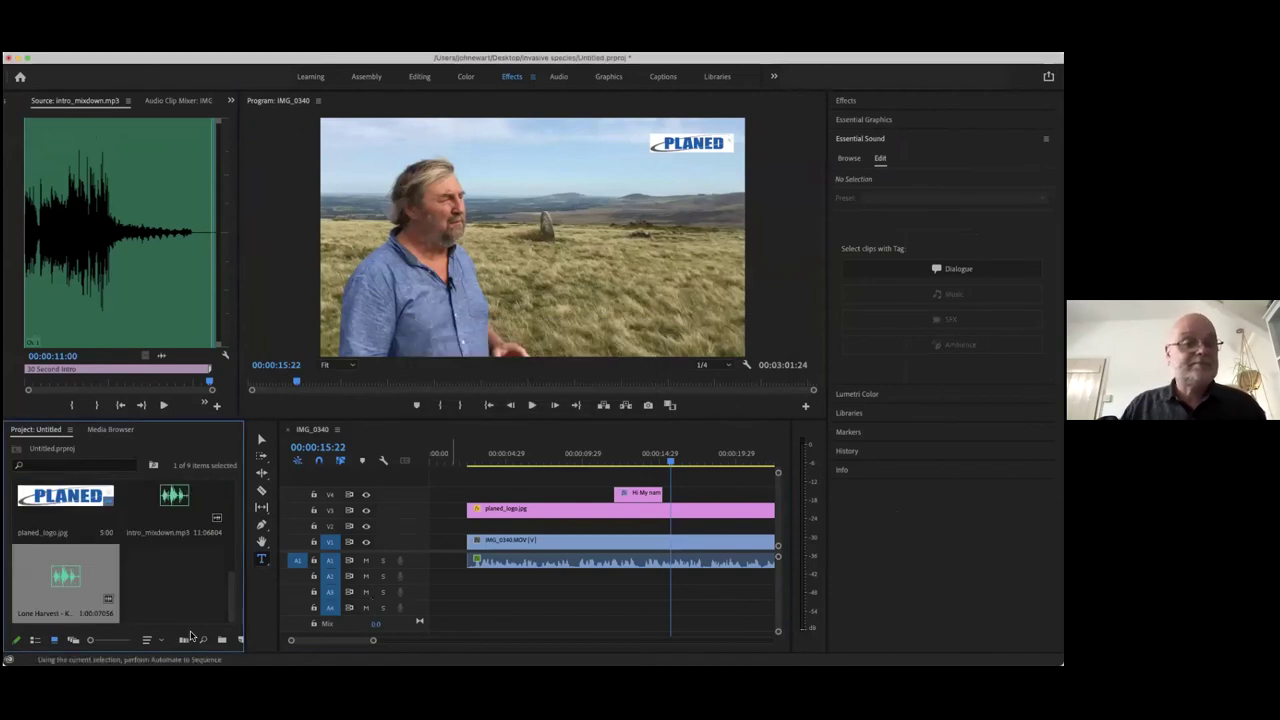
pyautogui.moveTo(392, 634); pyautogui.dragTo(470, 577)
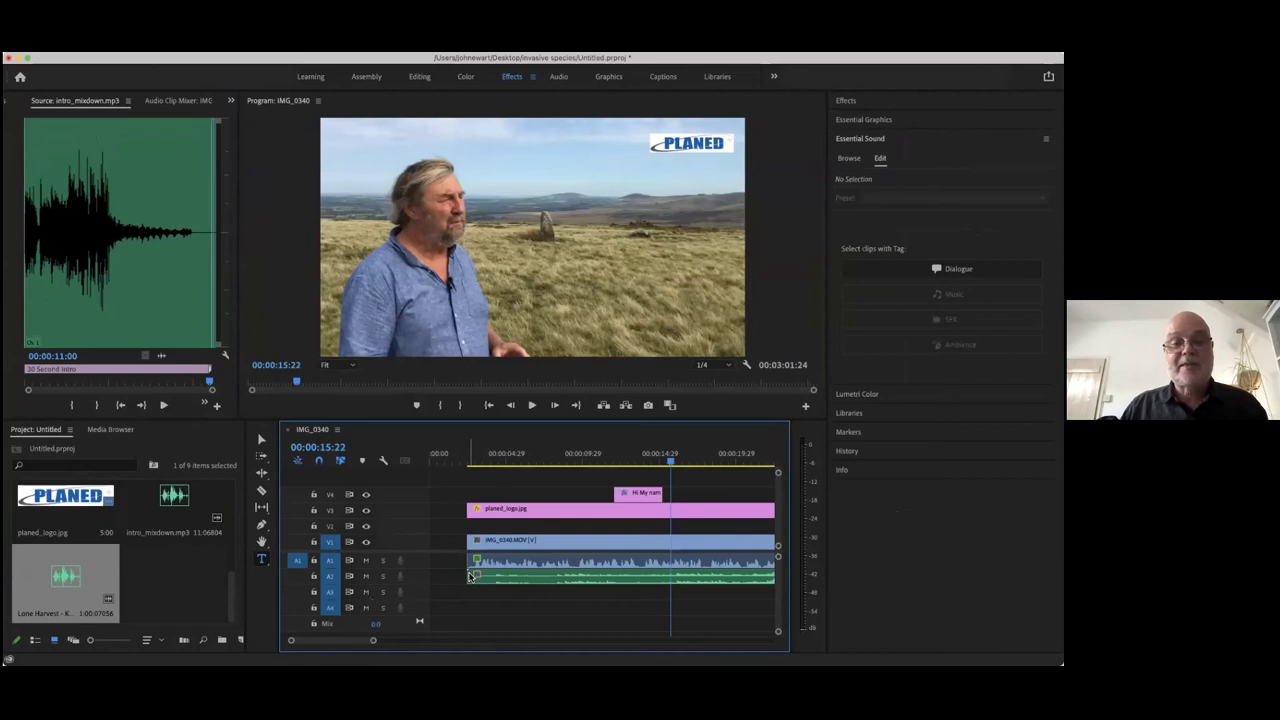
# Play the sequence from 00:00:02:13 to hear the music under the interview audio
pyautogui.click(486, 408)
pyautogui.click(466, 456)
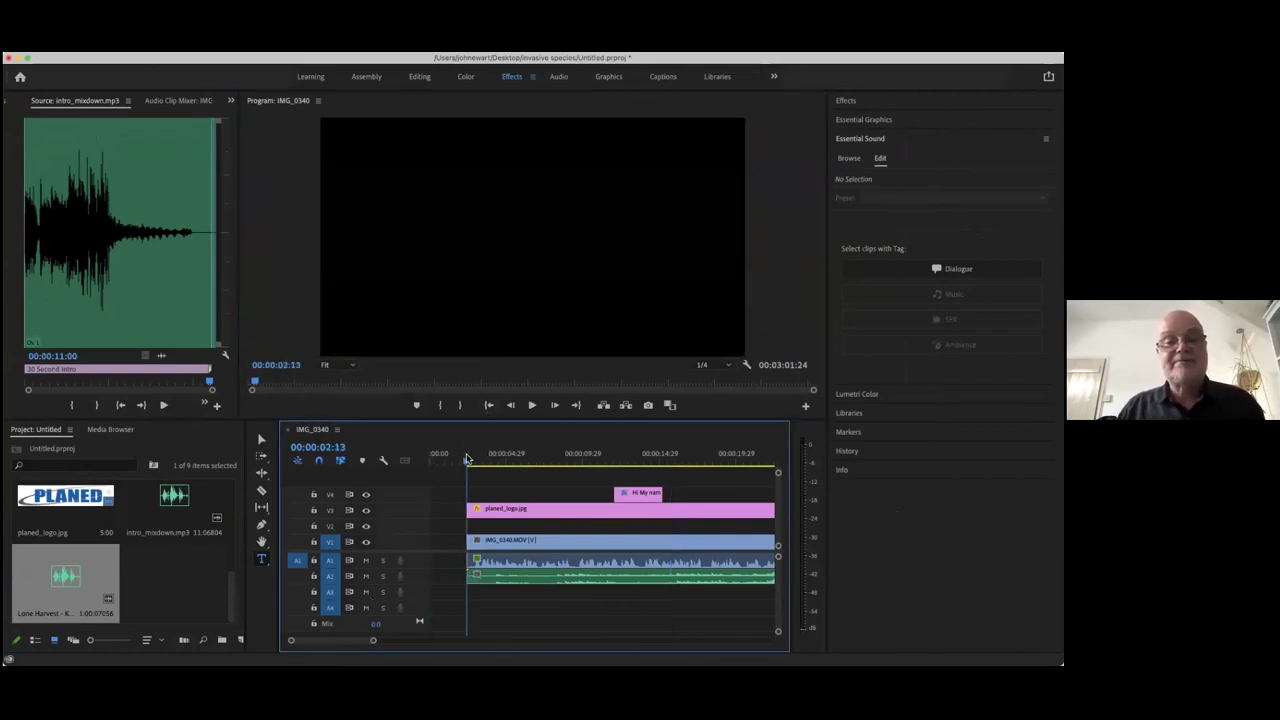
pyautogui.click(532, 405)
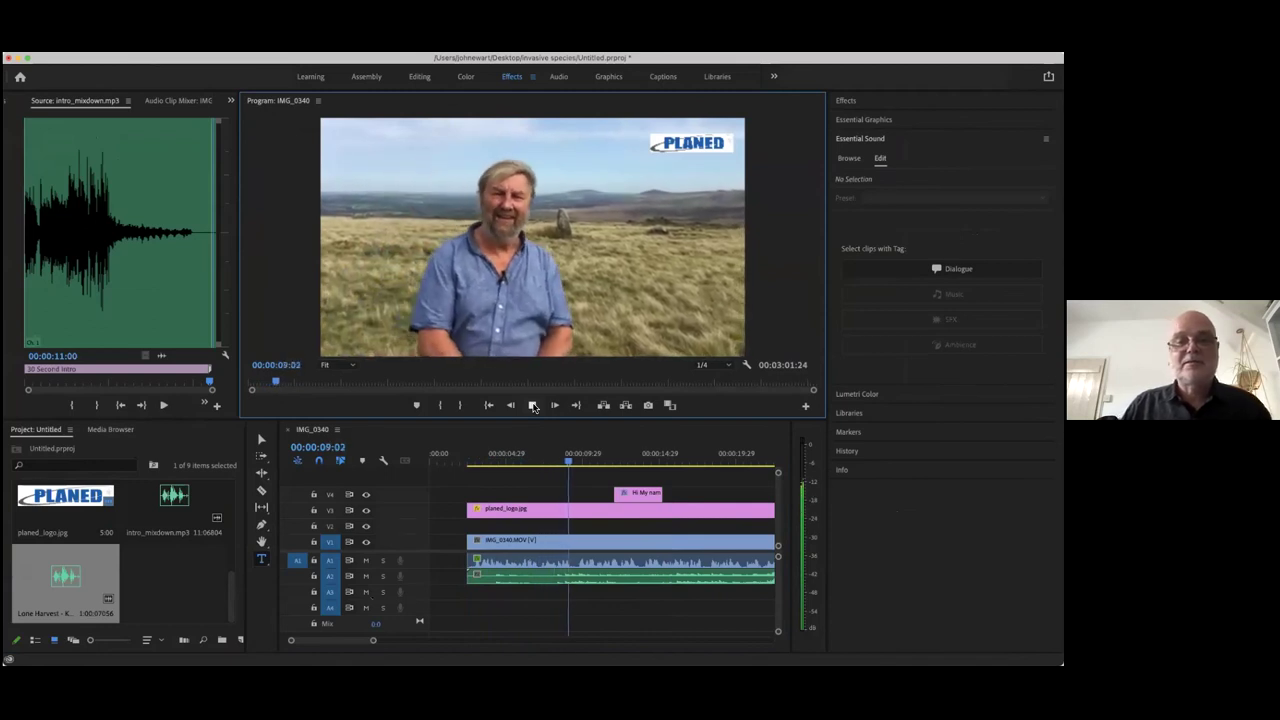
pyautogui.click(533, 405)
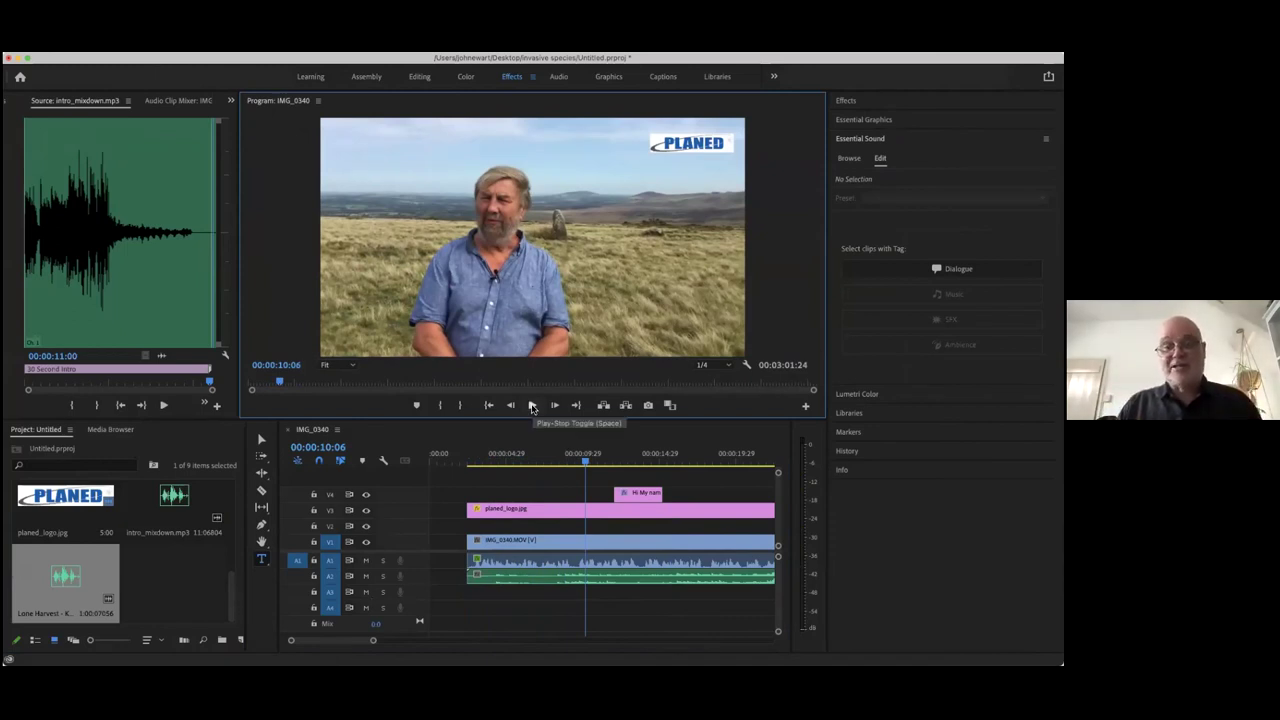
# Tag the Lone Harvest clip as Music in Essential Sound, enable ducking against dialogue and generate the ducking keyframes
pyautogui.click(556, 552)
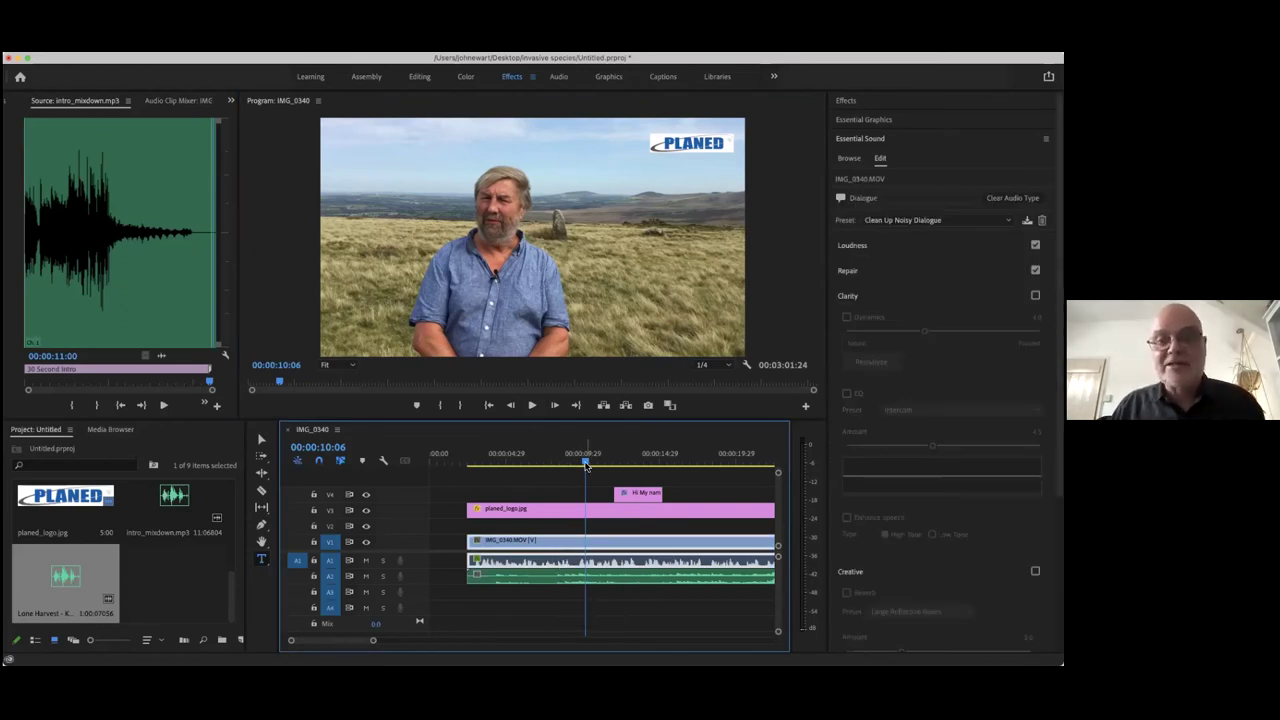
pyautogui.moveTo(585, 463); pyautogui.dragTo(573, 463)
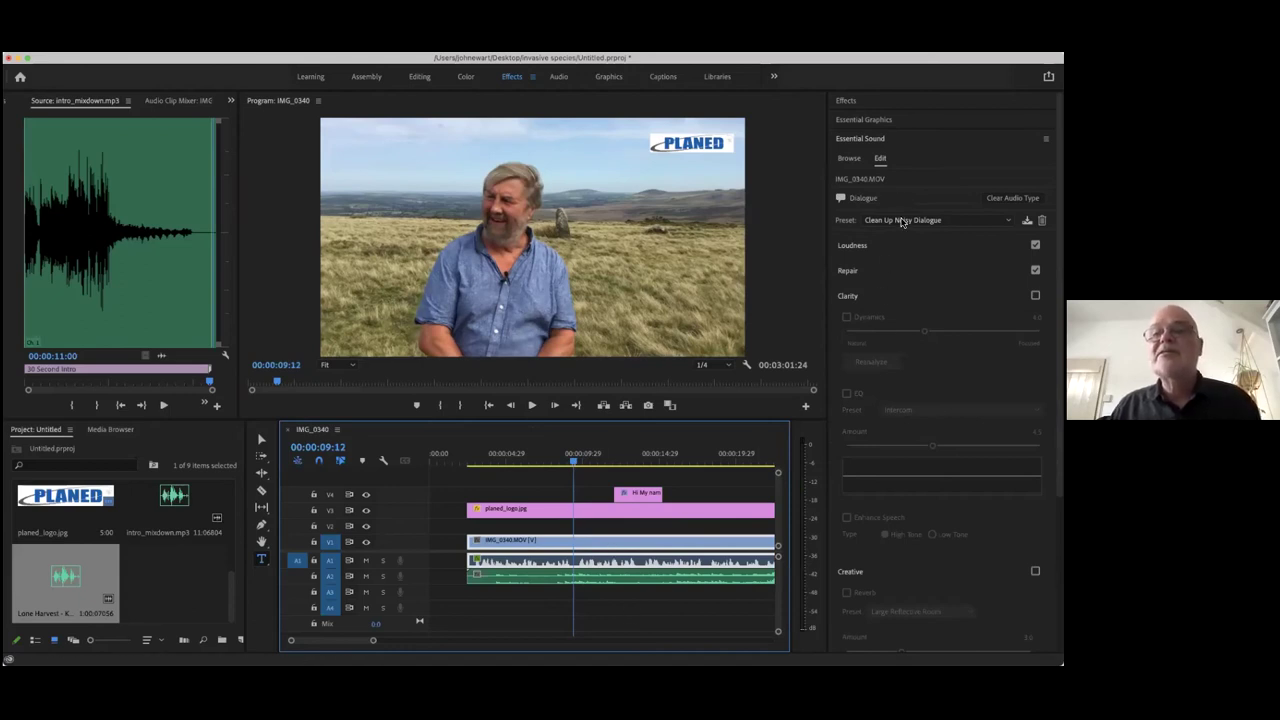
pyautogui.click(532, 574)
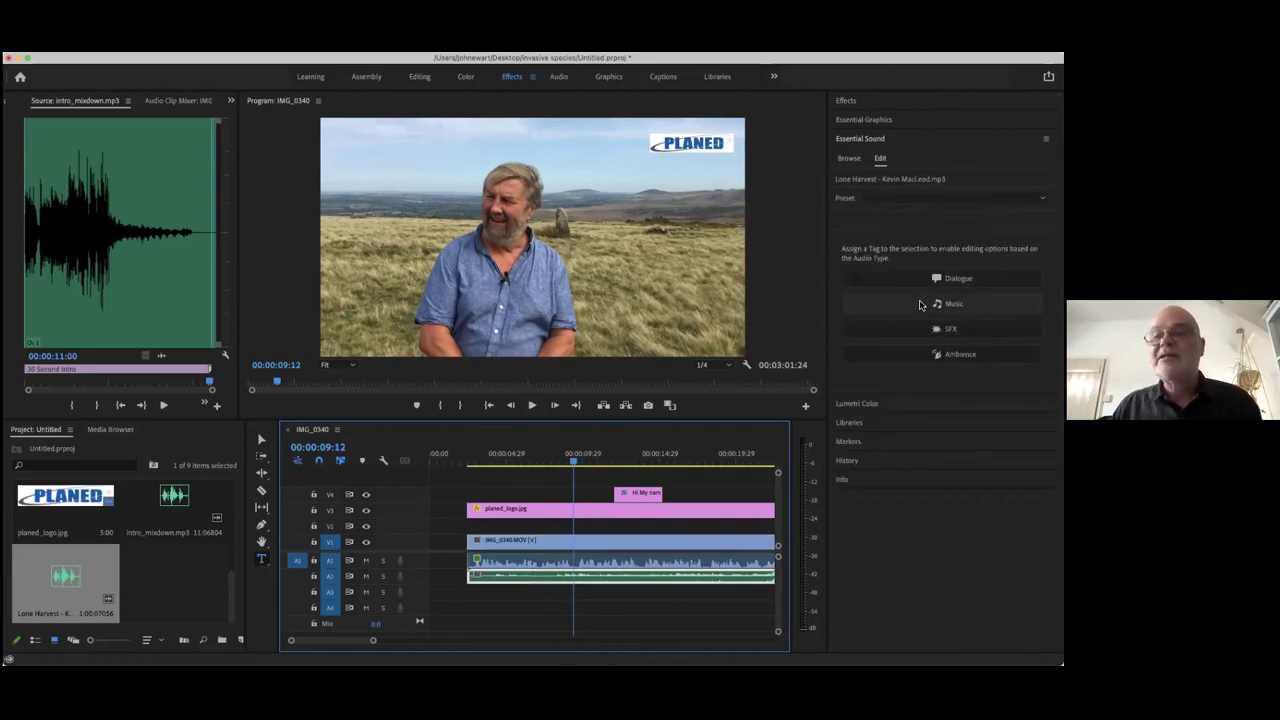
pyautogui.click(920, 305)
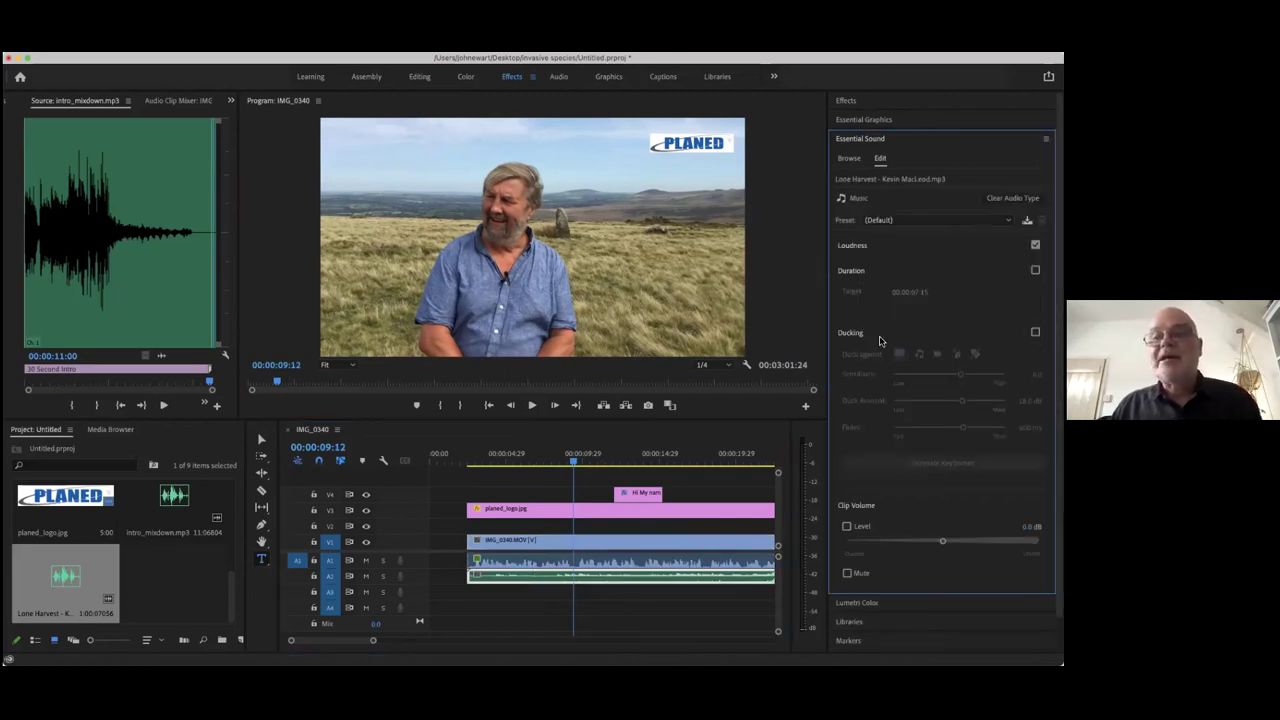
pyautogui.click(1035, 332)
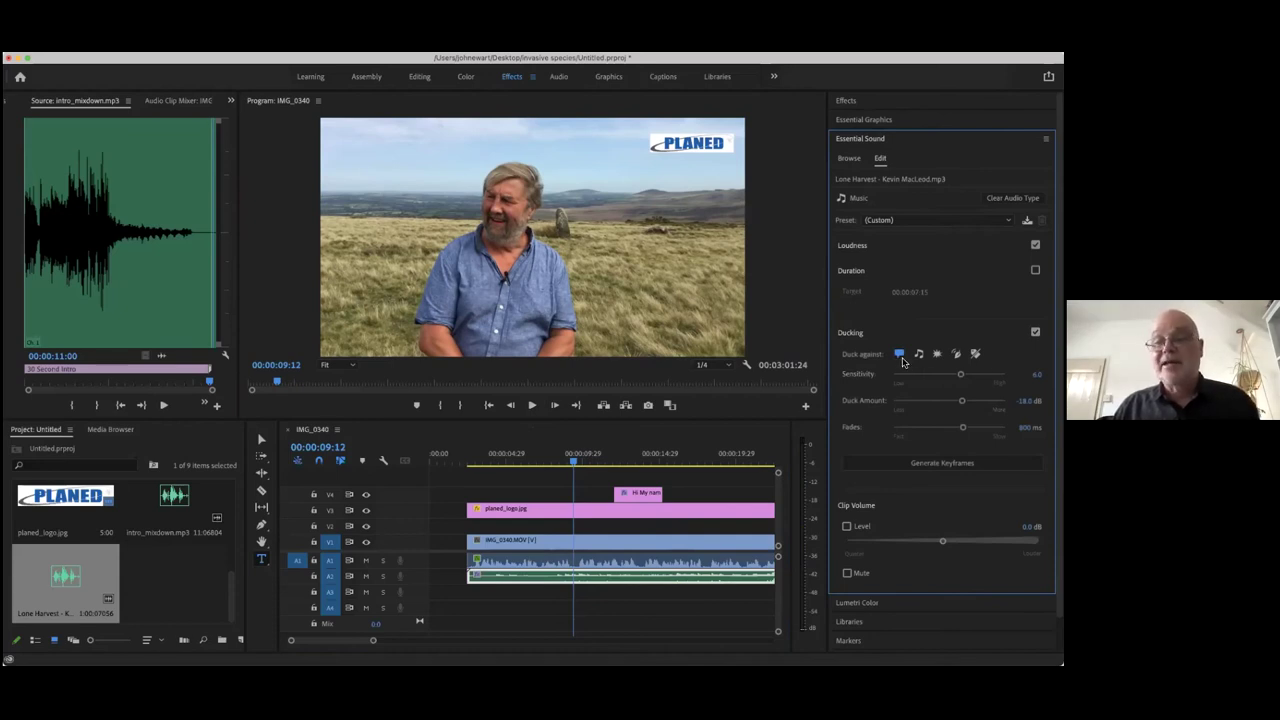
pyautogui.click(929, 465)
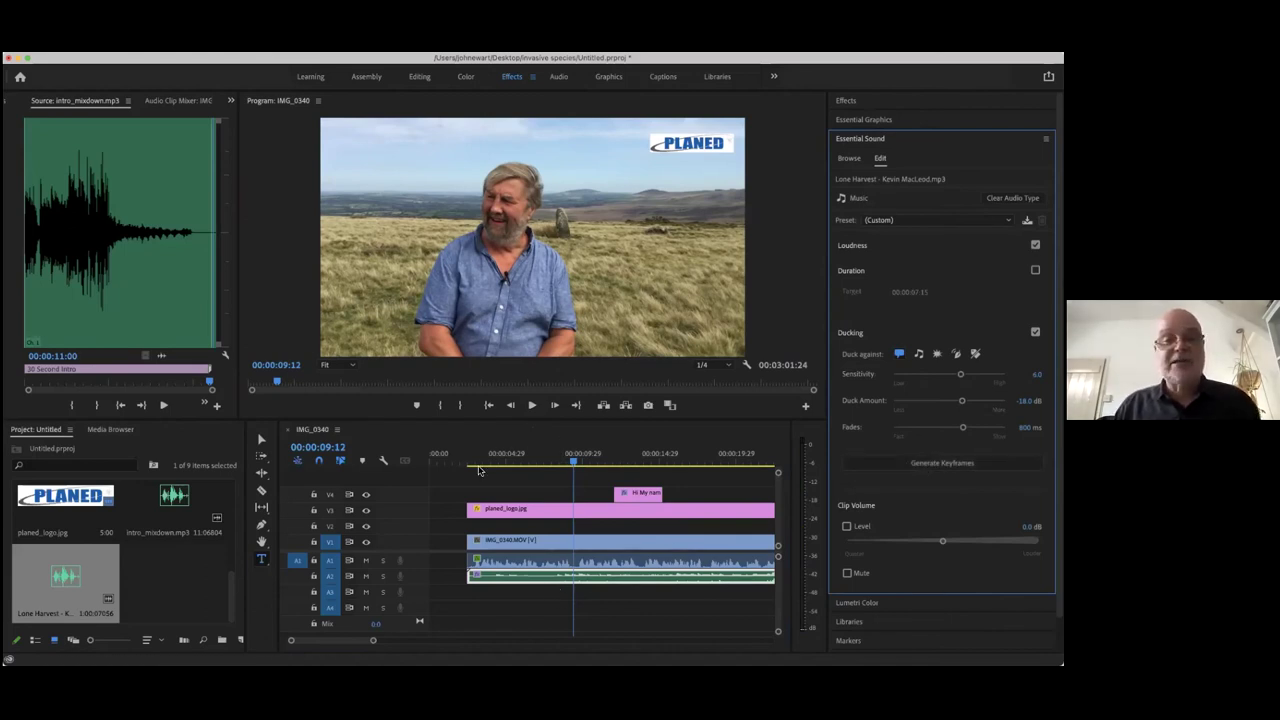
# Play the sequence from 00:00:02:14 to hear the ducked music beneath the interview, then stop playback
pyautogui.click(469, 460)
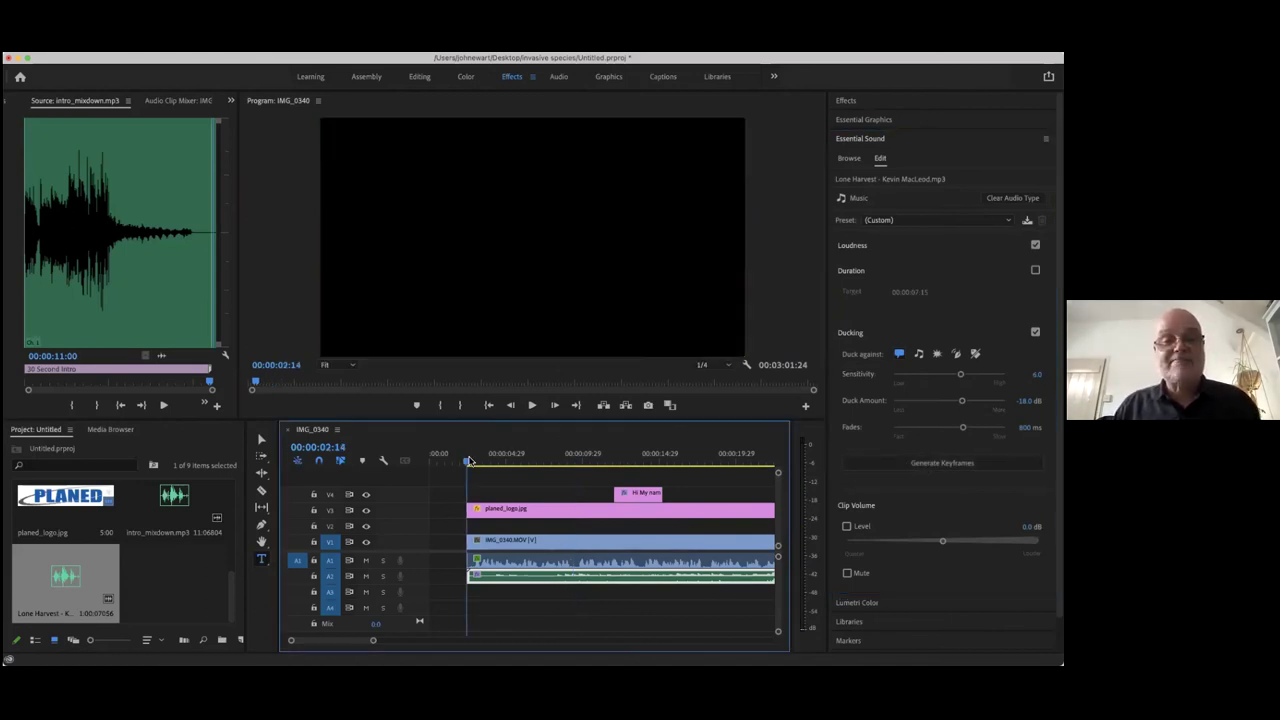
pyautogui.click(534, 406)
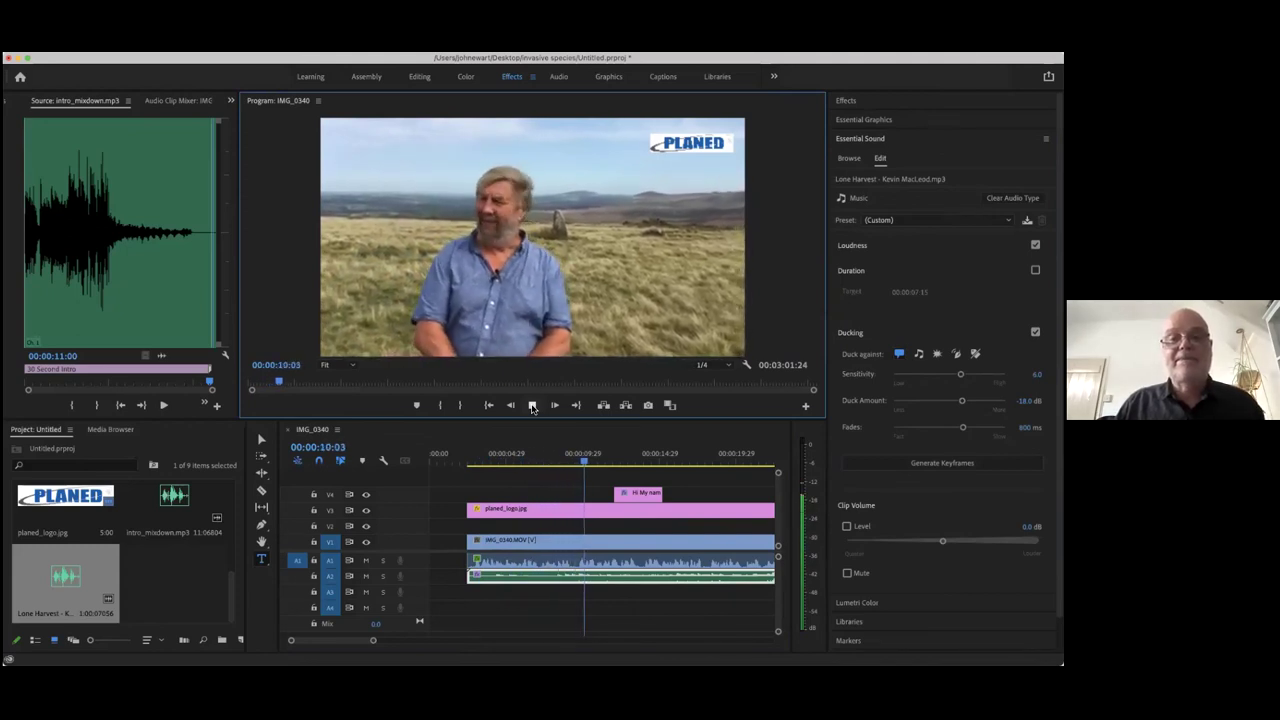
pyautogui.click(532, 405)
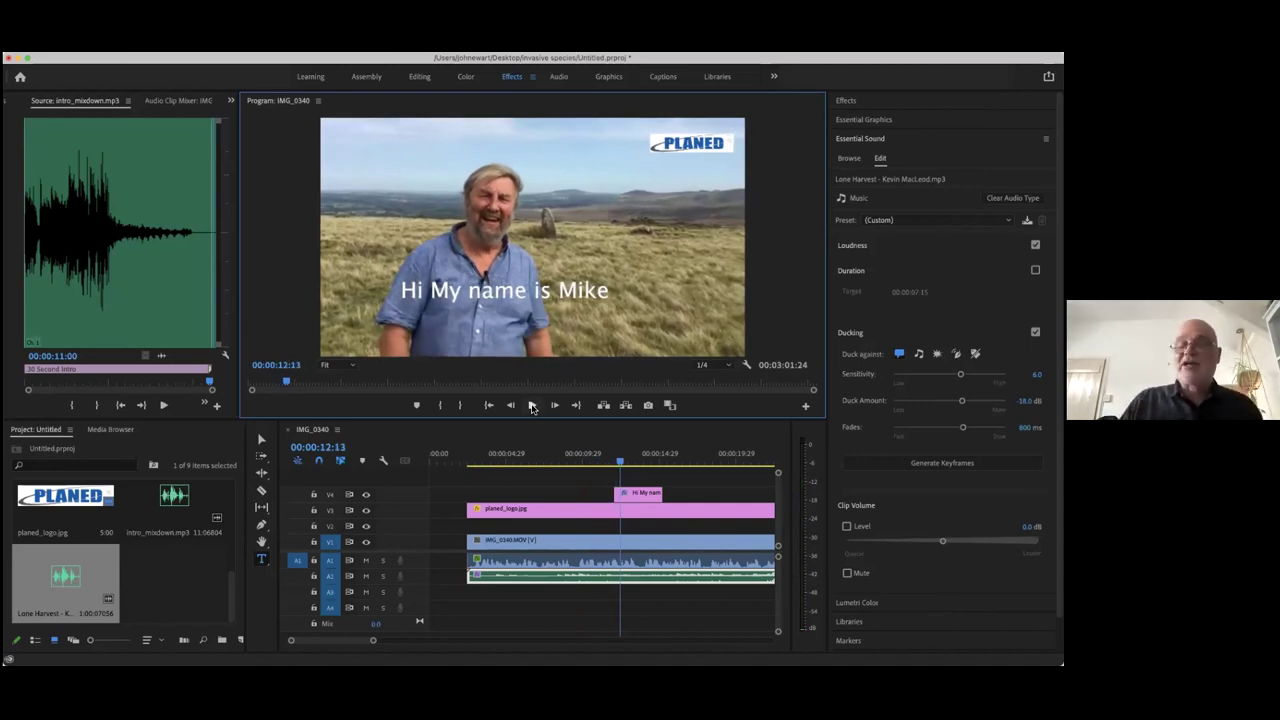
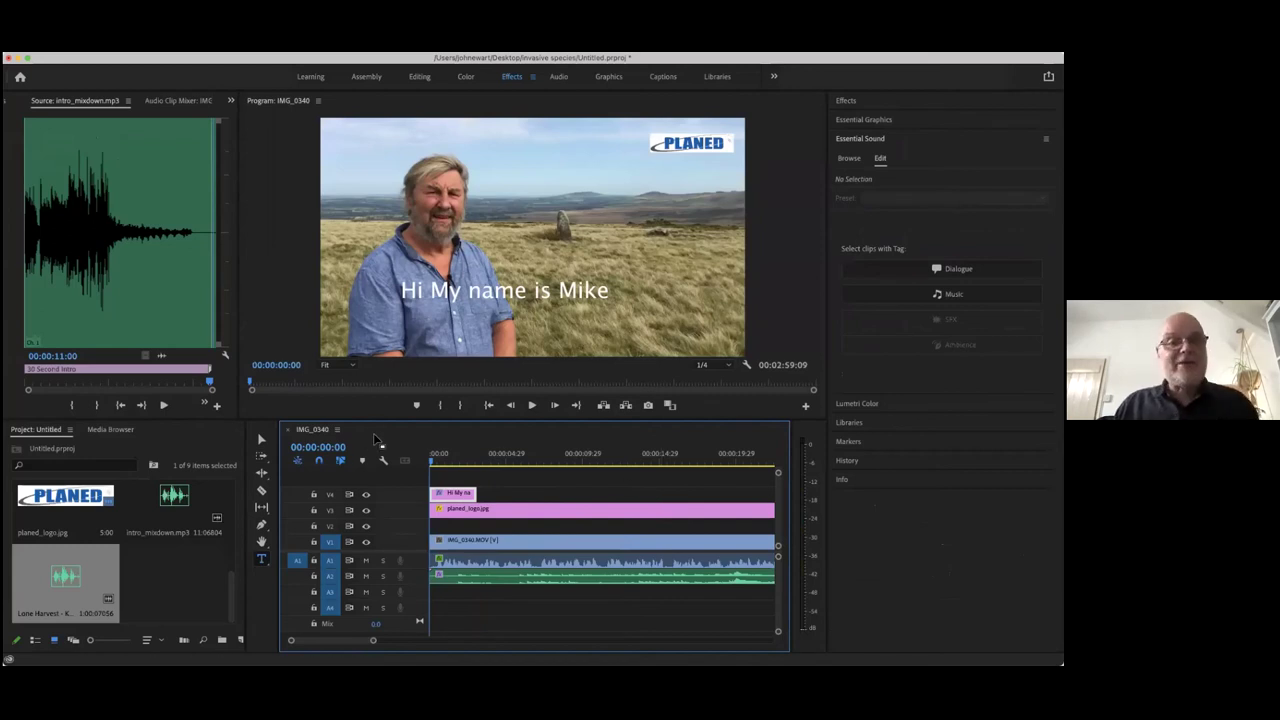
# Start a media export of the sequence with the H.264 format and the YouTube 1080p Full HD preset
pyautogui.click(112, 46)
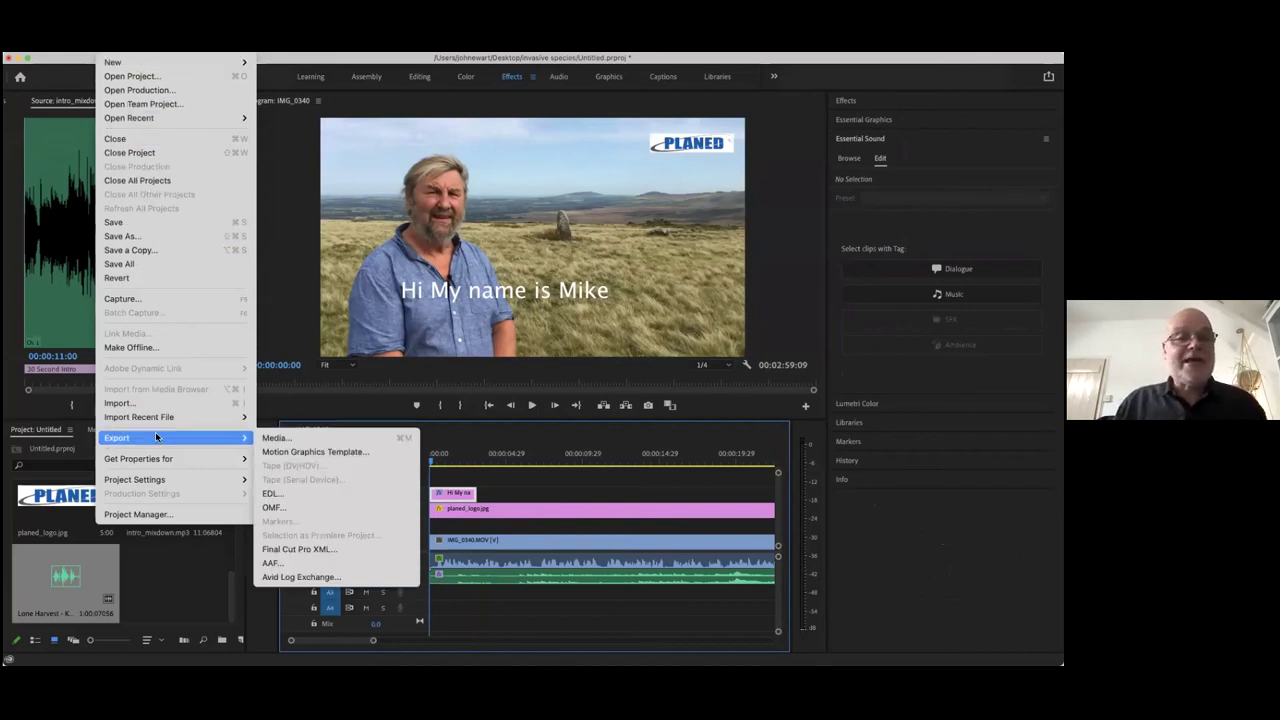
pyautogui.moveTo(239, 444)
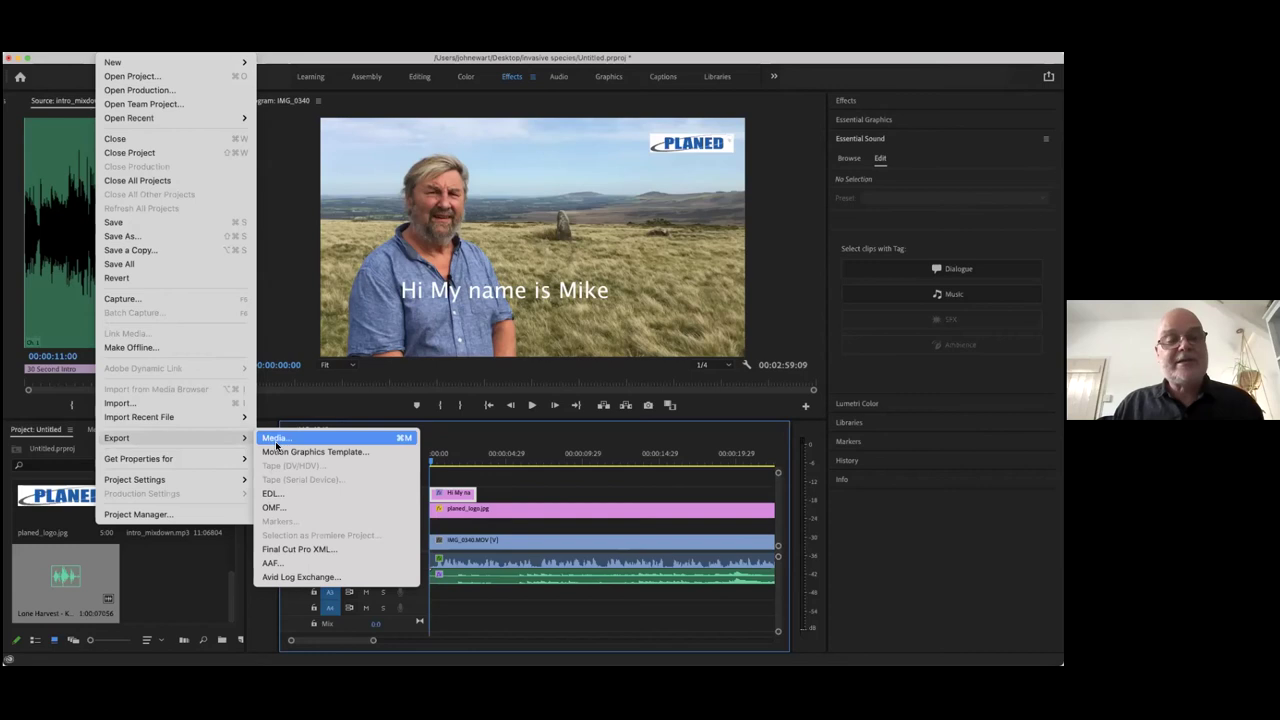
pyautogui.click(275, 441)
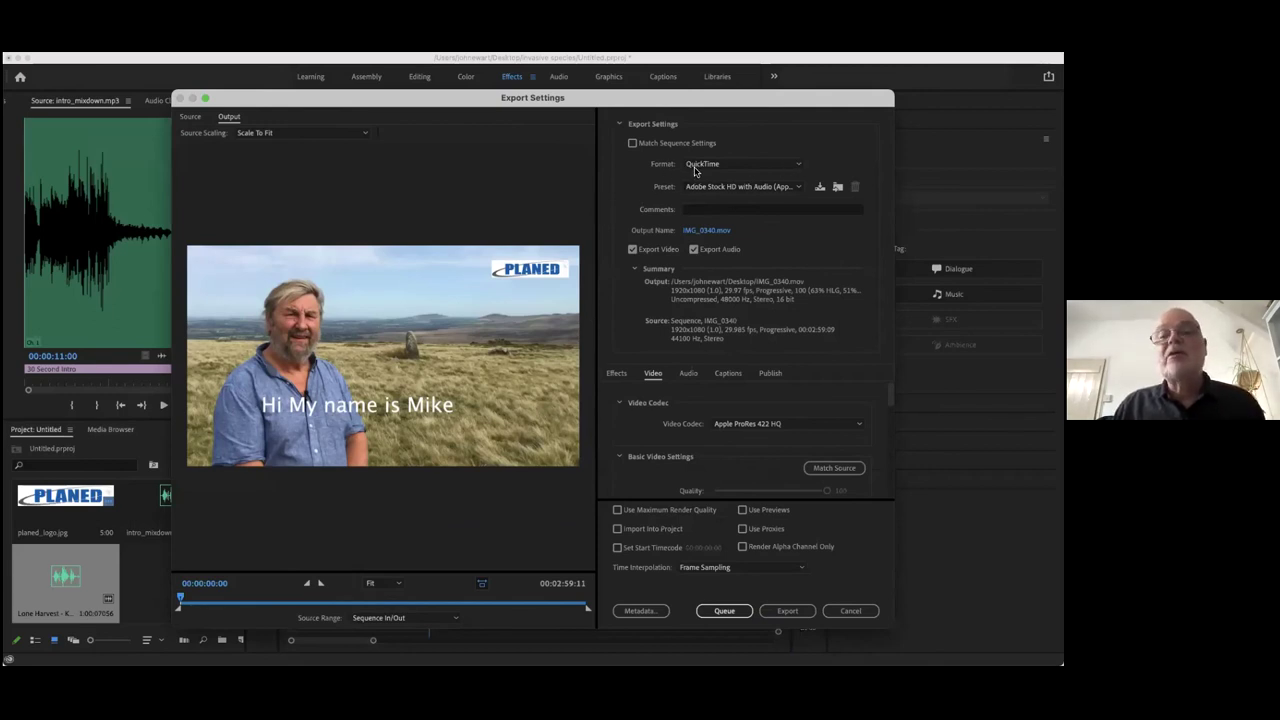
pyautogui.click(799, 167)
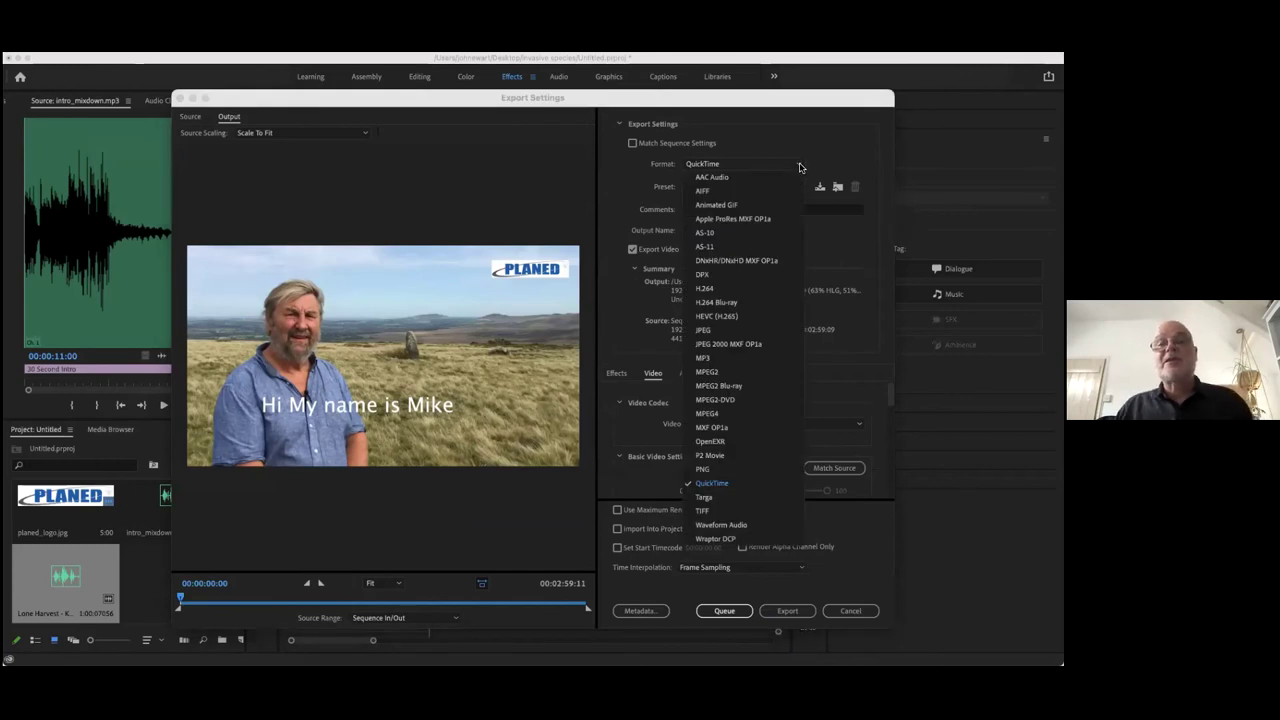
pyautogui.click(718, 291)
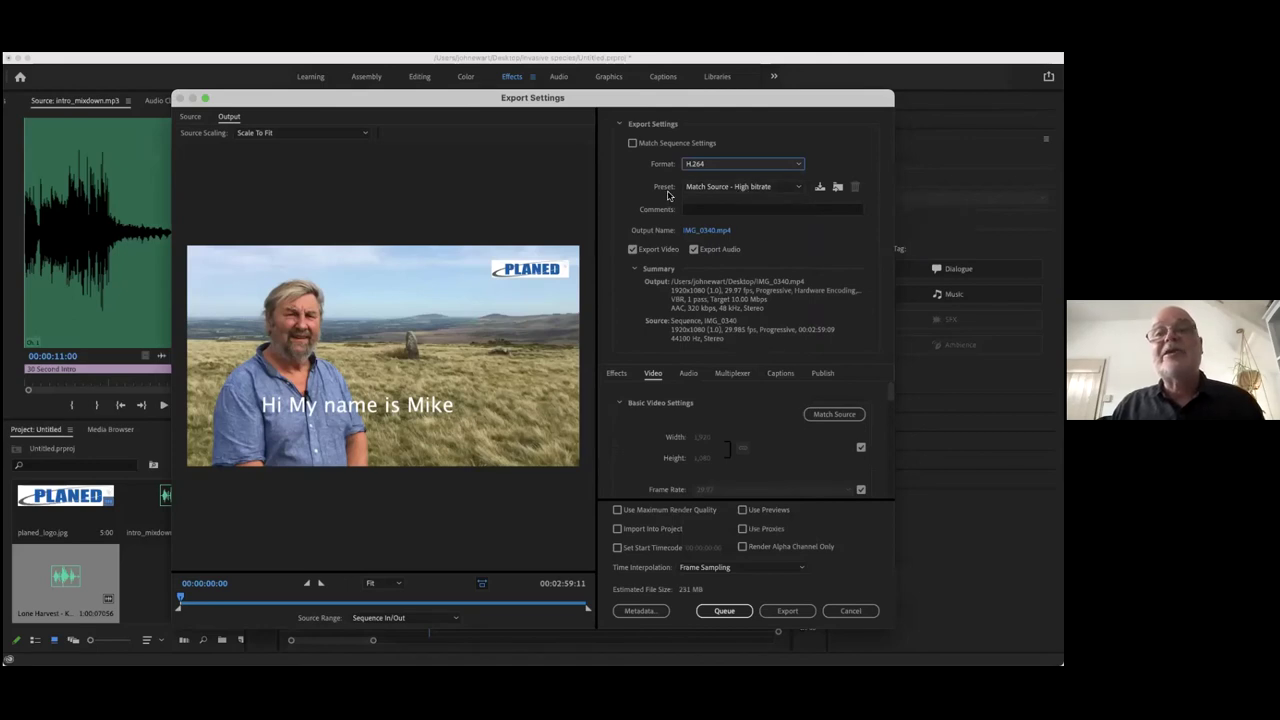
pyautogui.click(793, 187)
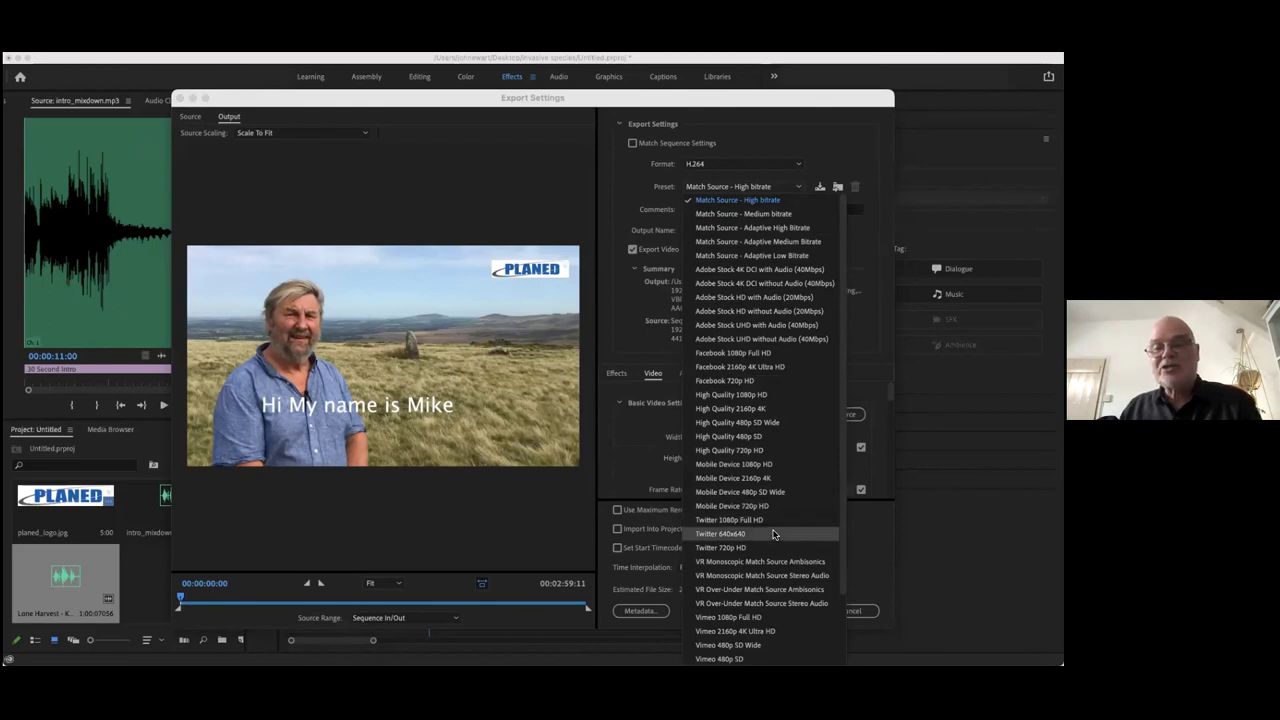
pyautogui.scroll(-3, 795, 585)
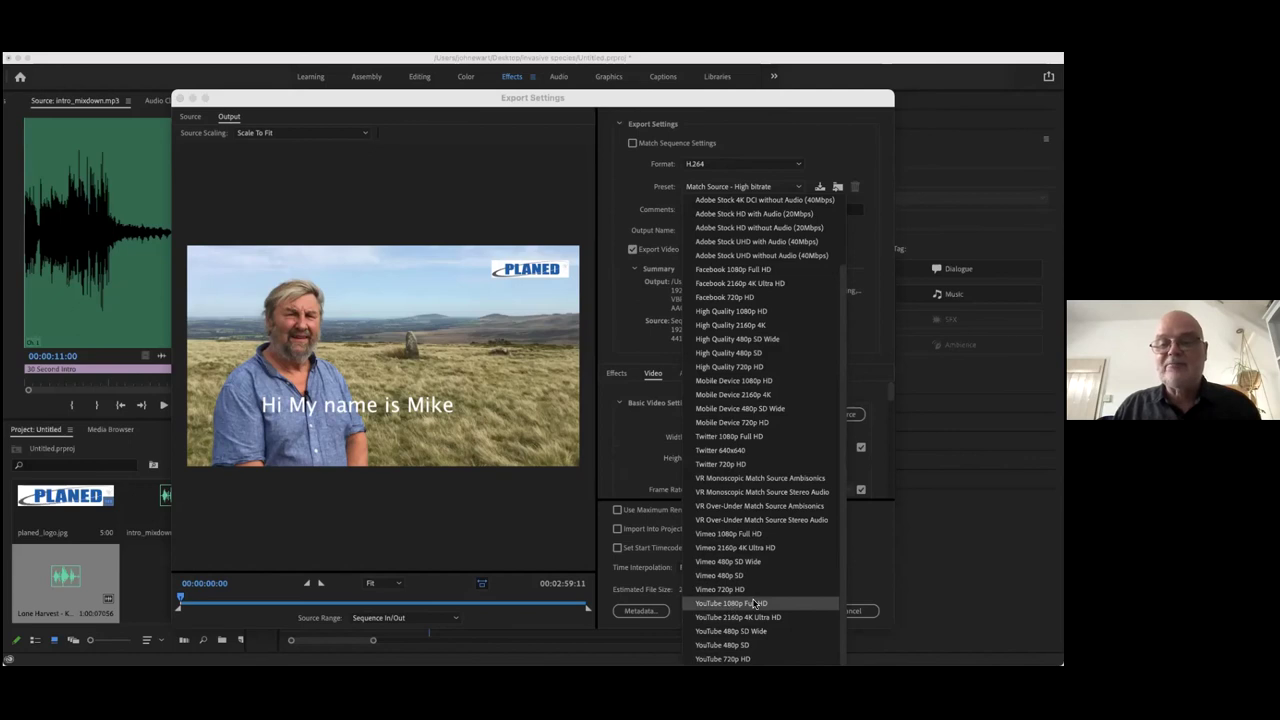
pyautogui.click(755, 603)
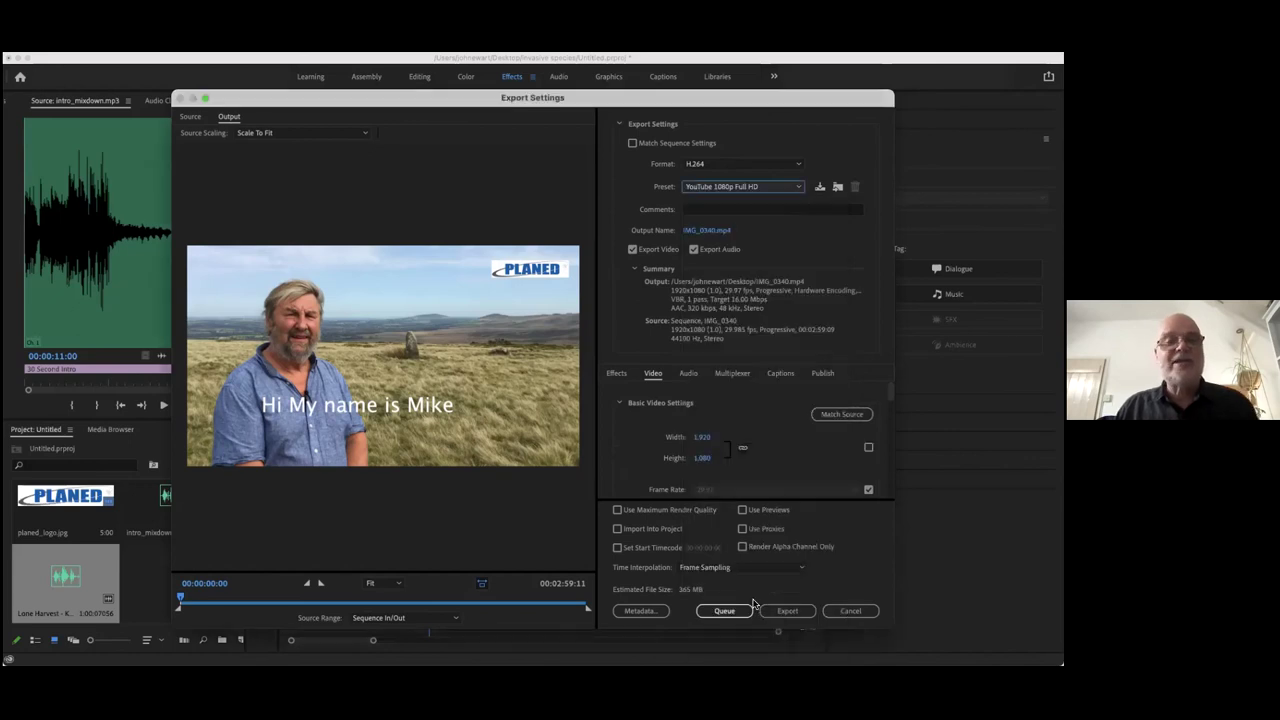
# Name the export's output file with the interviewee's first name in lowercase and save it to the Desktop
pyautogui.click(716, 232)
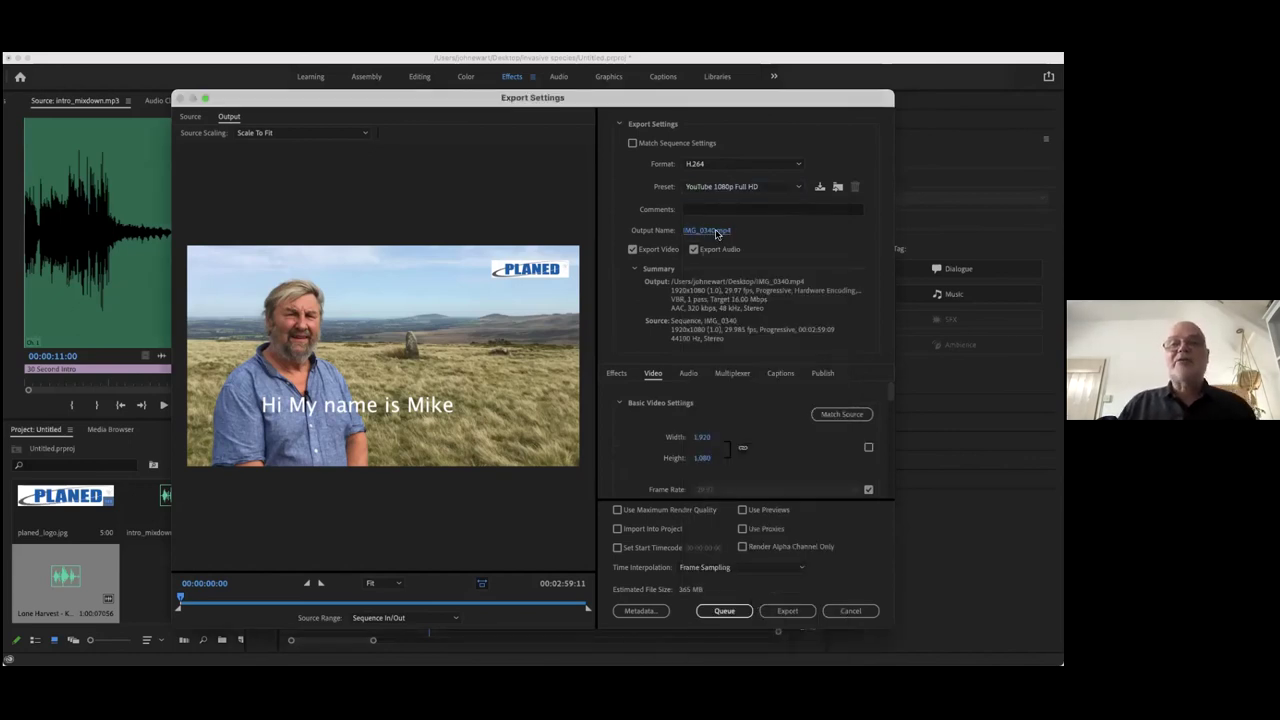
pyautogui.click(329, 162)
pyautogui.doubleClick(329, 162)
pyautogui.write('mike')
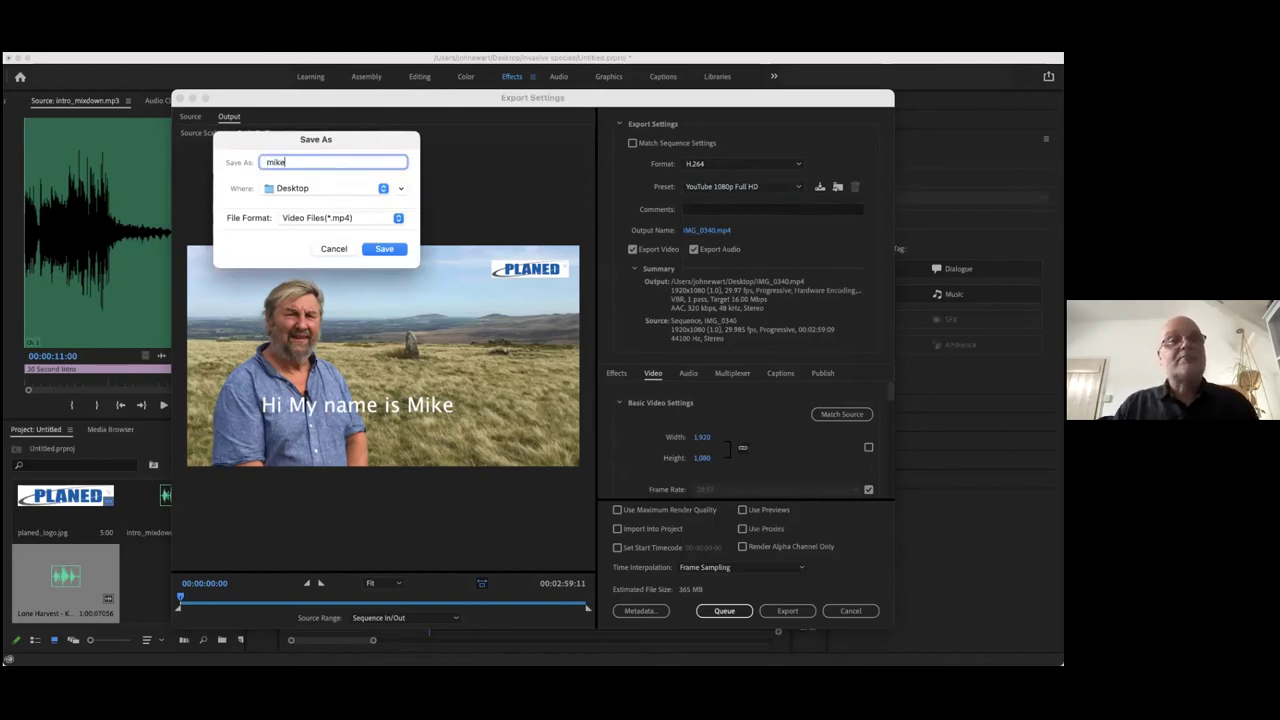
pyautogui.click(385, 248)
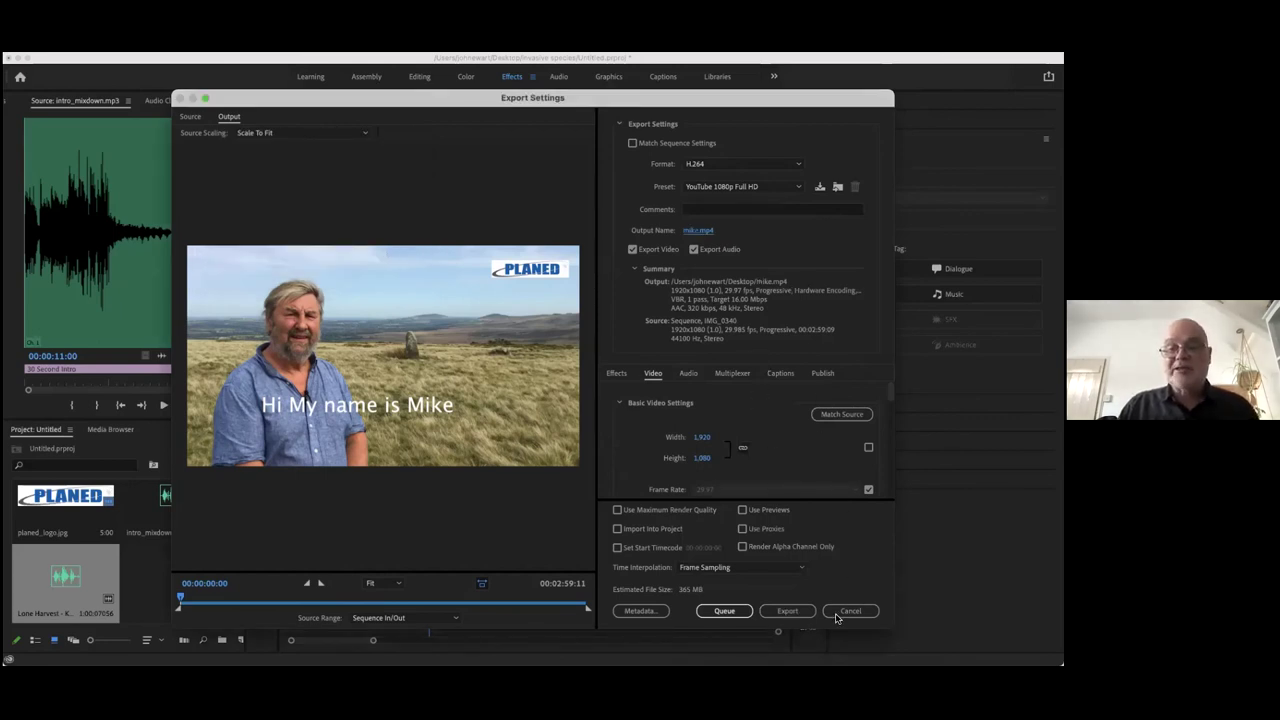
# Compare the Twitter 640x640 and Match Source - High bitrate export presets, leaving Twitter 640x640 selected
pyautogui.click(739, 187)
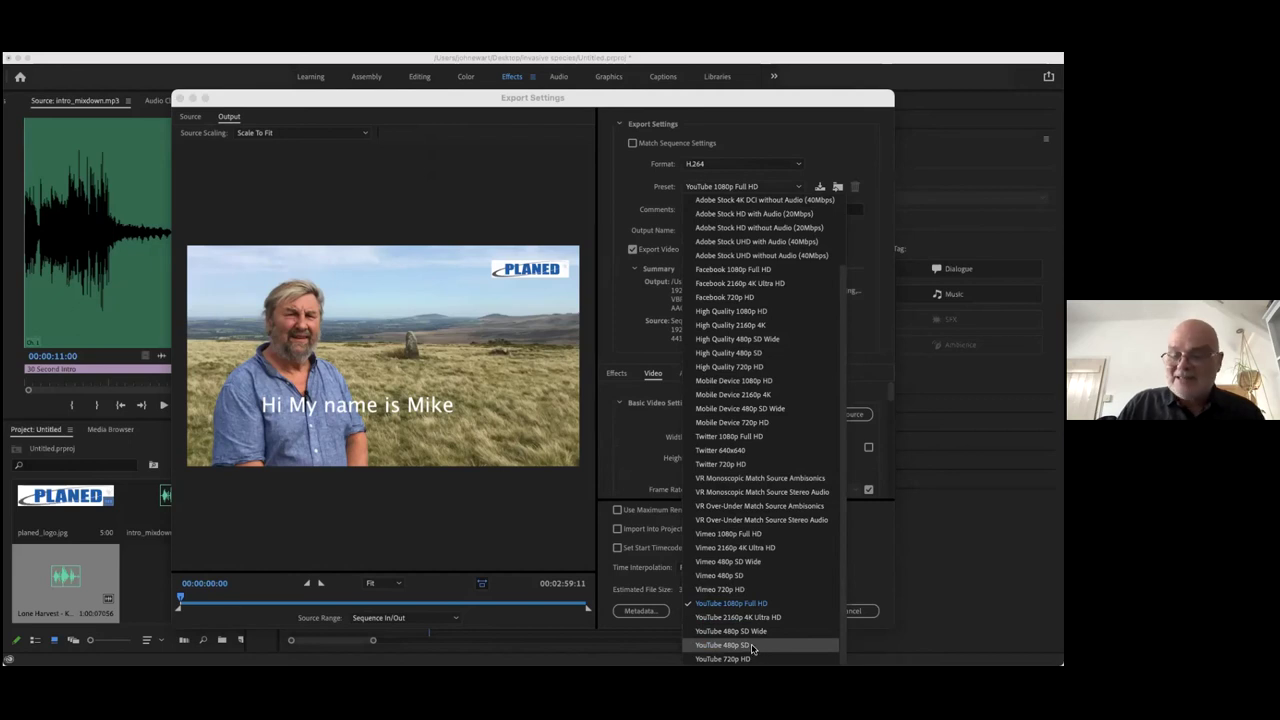
pyautogui.click(752, 454)
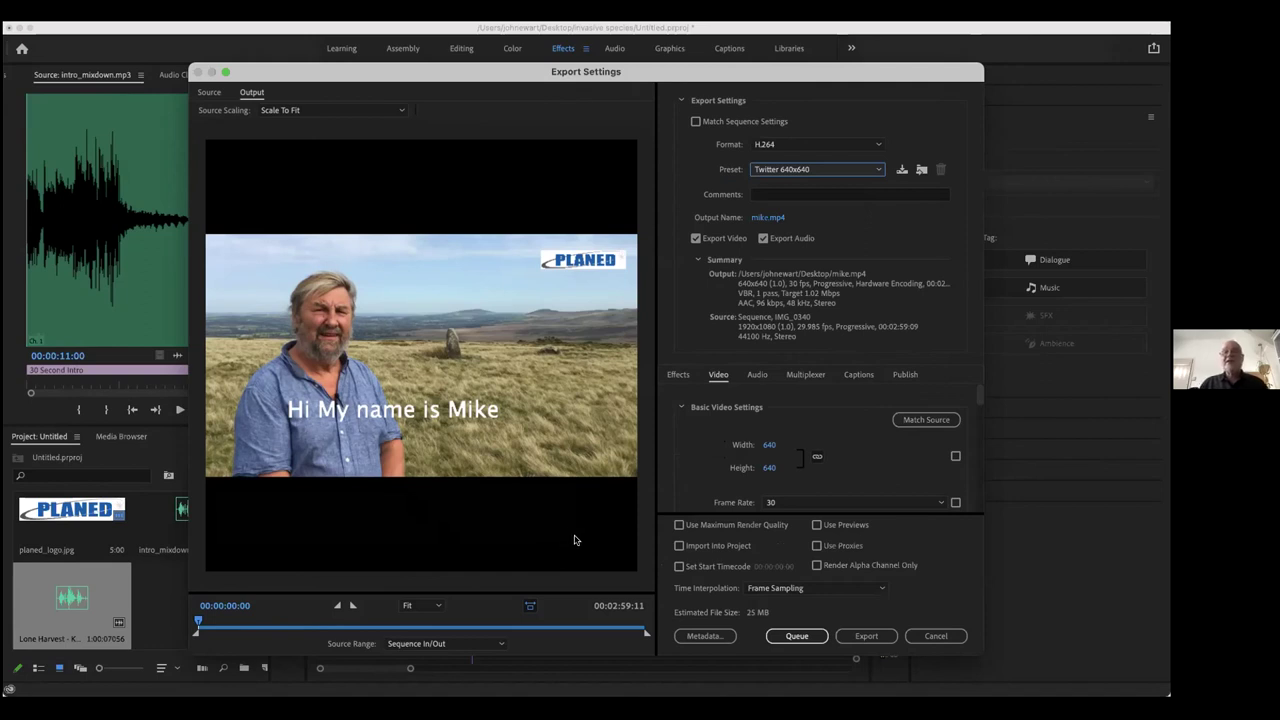
pyautogui.click(855, 172)
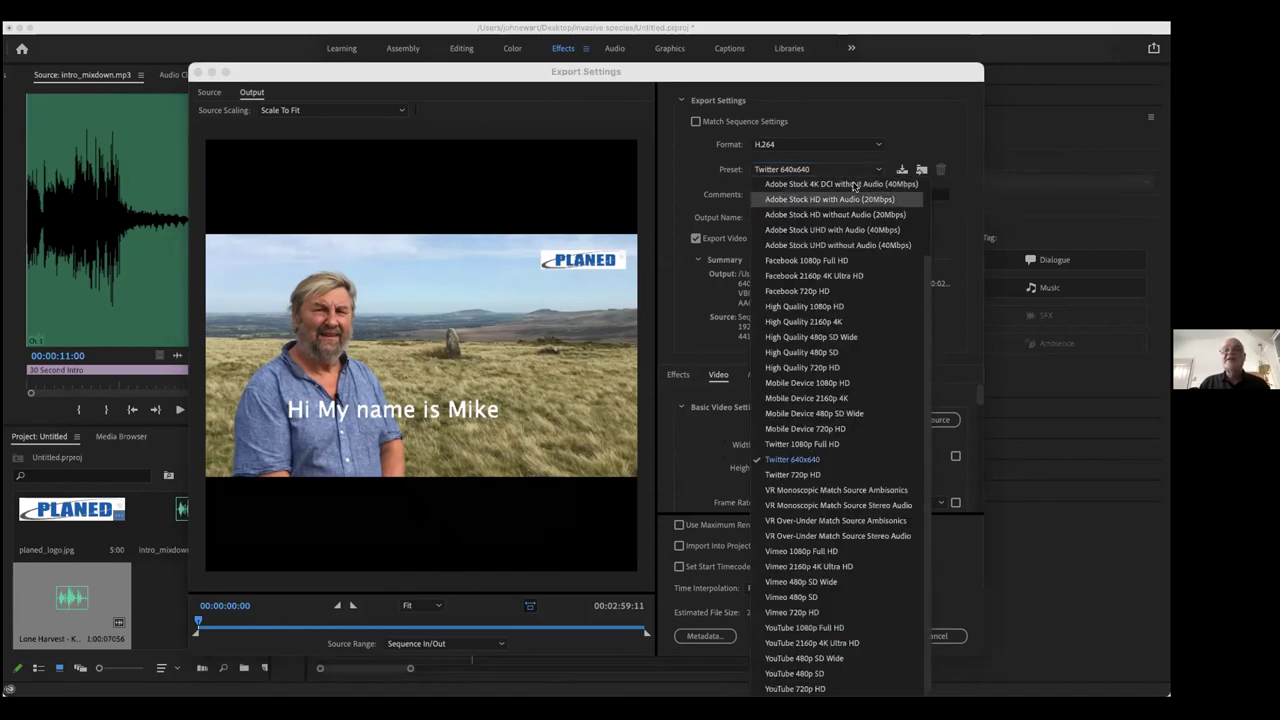
pyautogui.scroll(3, 820, 220)
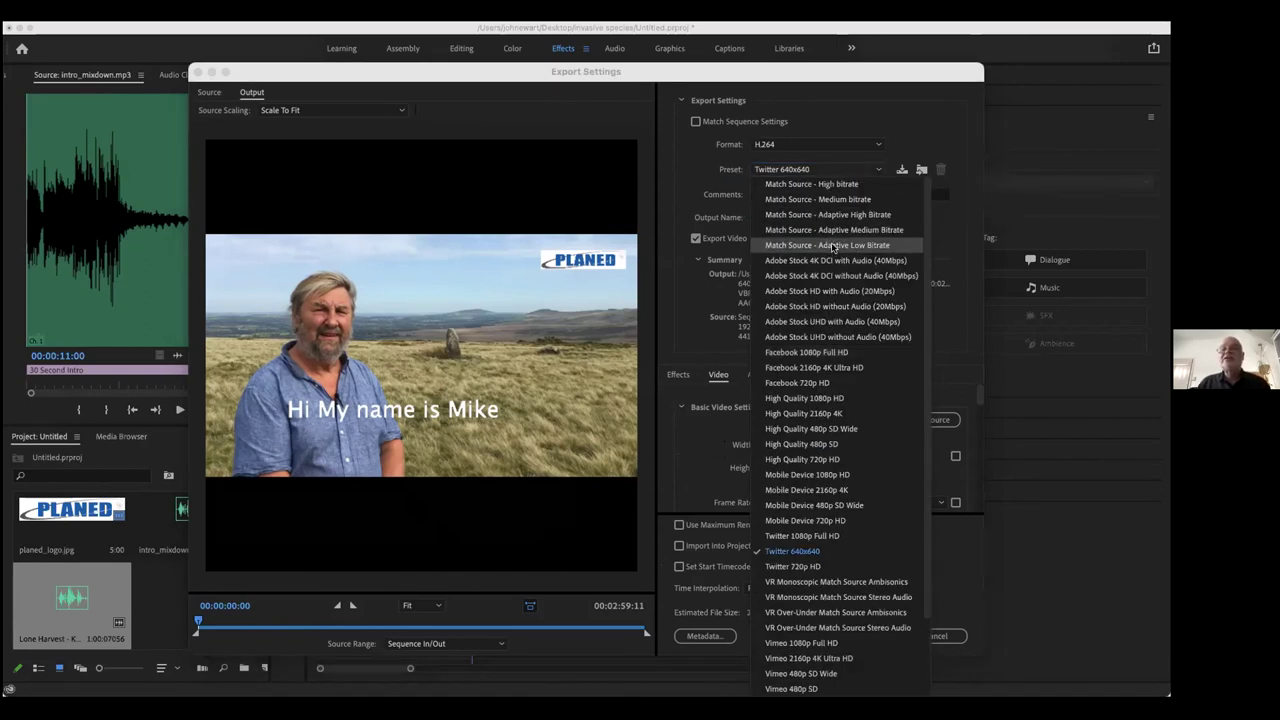
pyautogui.click(818, 184)
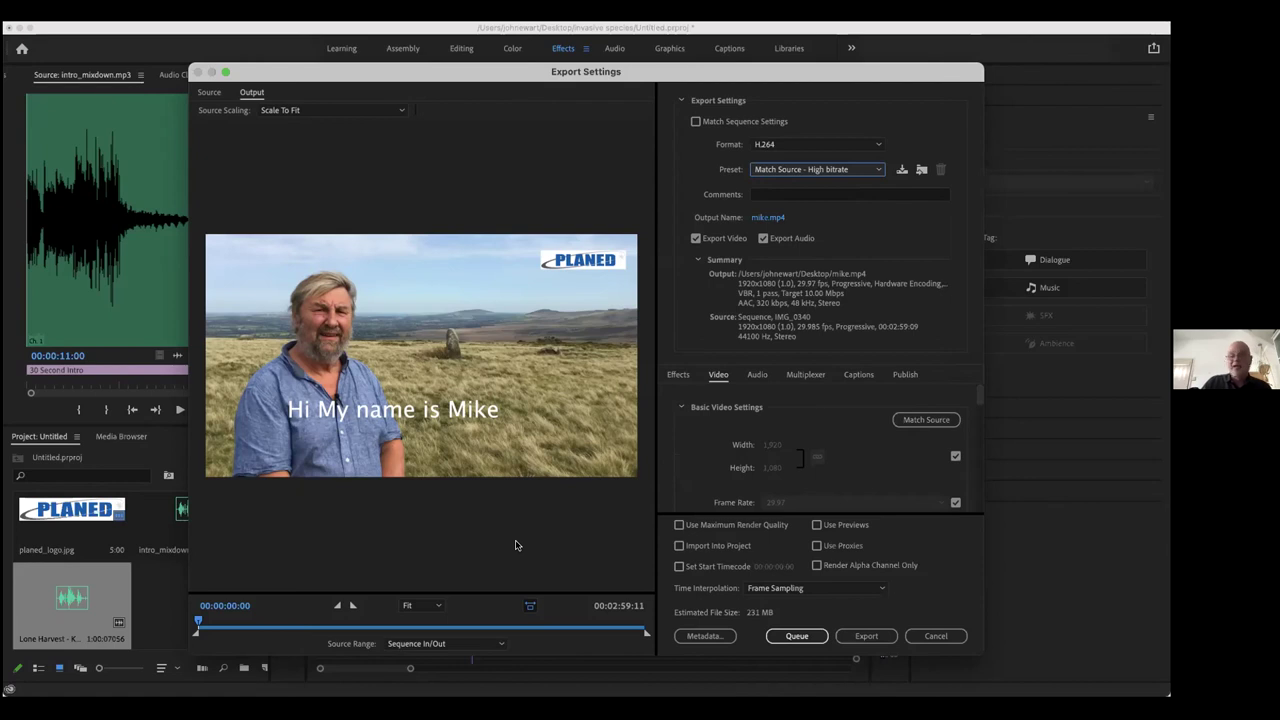
pyautogui.click(852, 170)
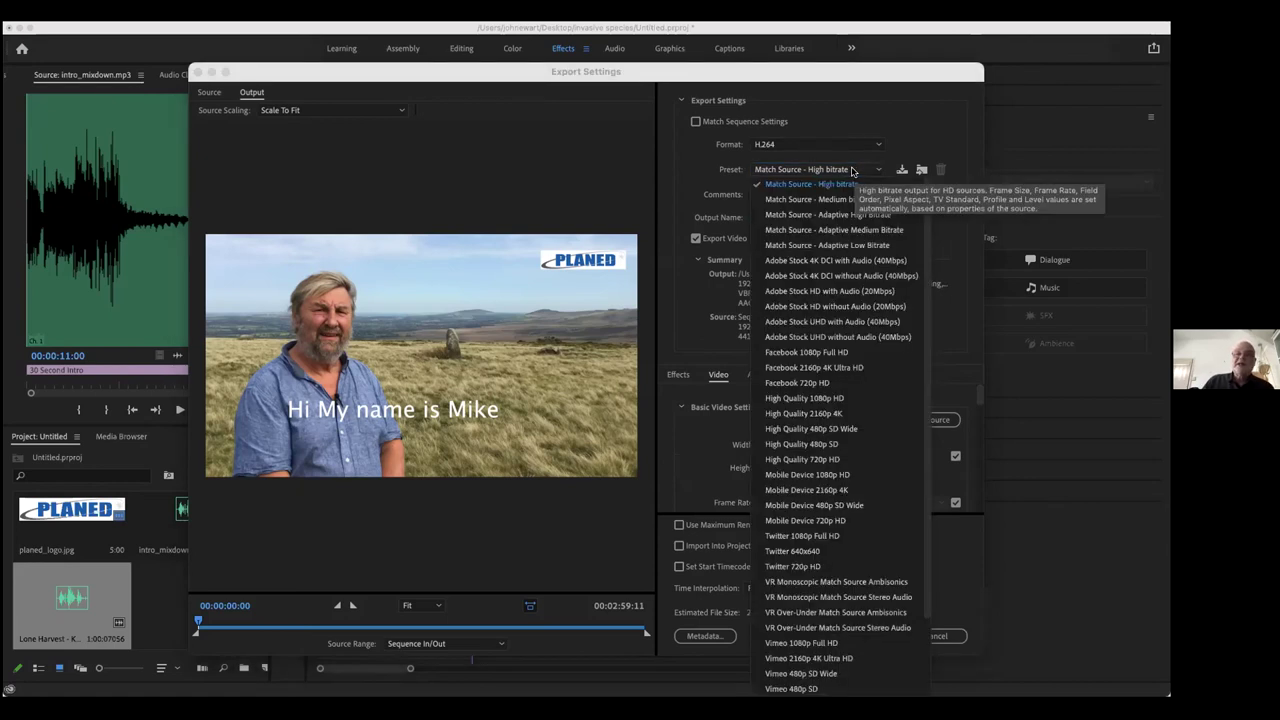
pyautogui.click(876, 553)
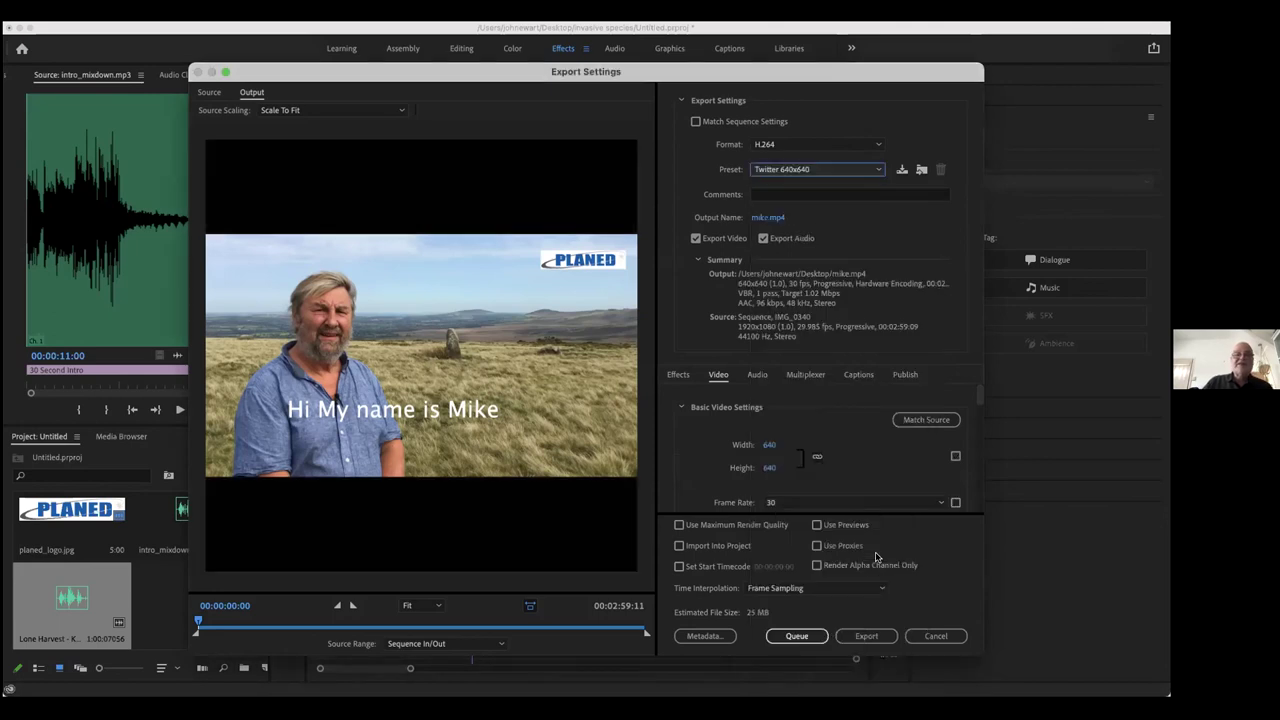